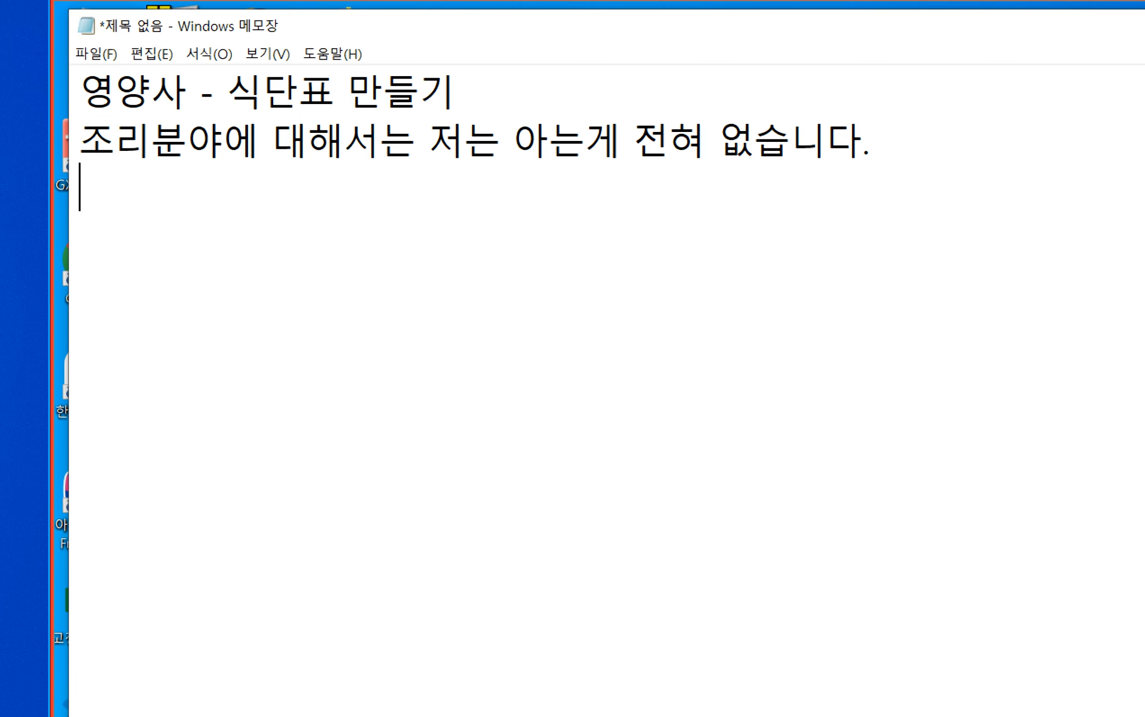
# - Write the sentence "초등학교 재학시절에 식단표 출력물로 매주 받았던 기억이 납니다." as the note's third line
pyautogui.write('초등학교 쟁')
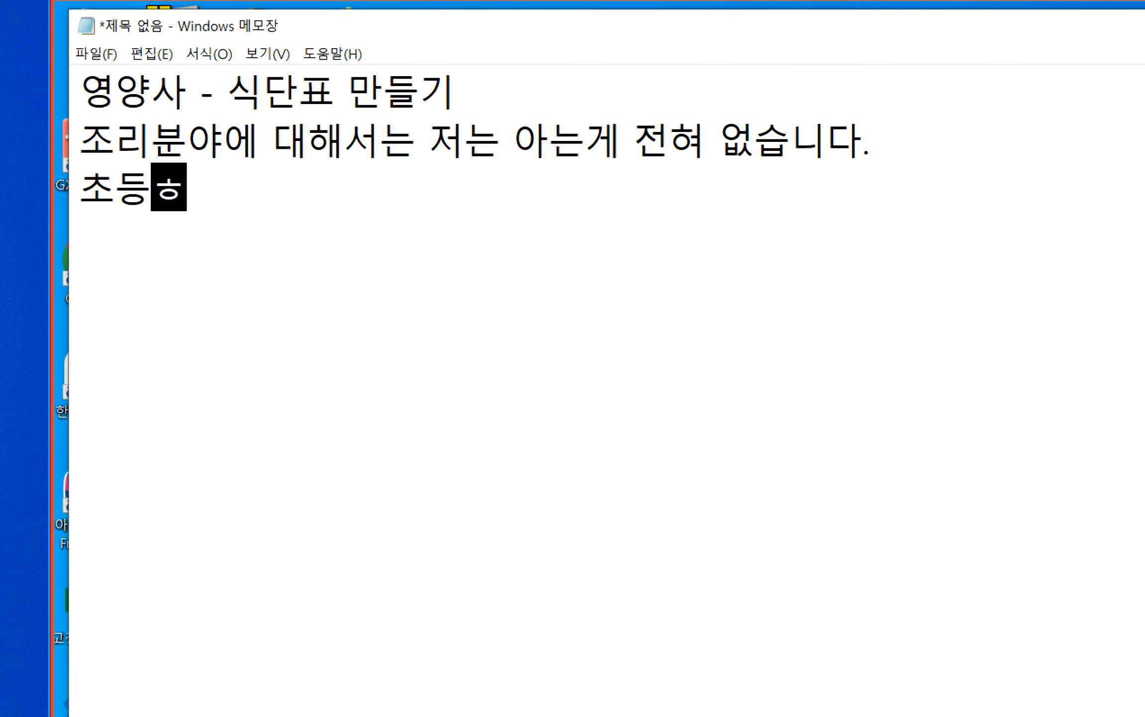
pyautogui.write('학시절에')
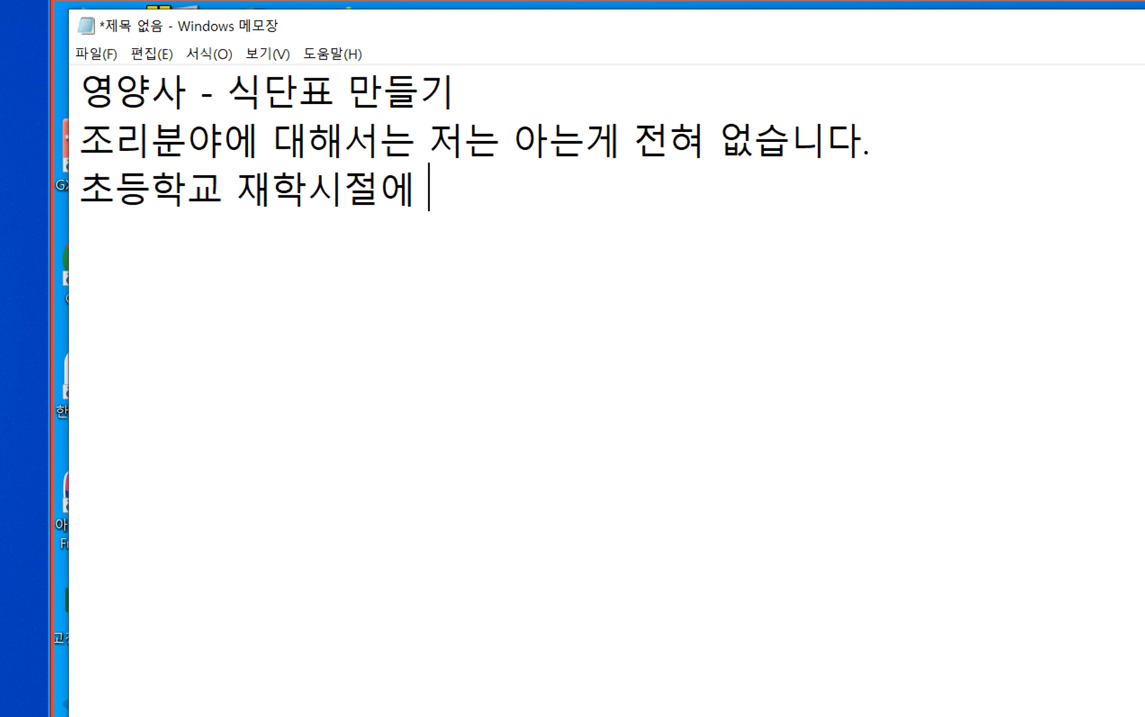
pyautogui.write(' 시')
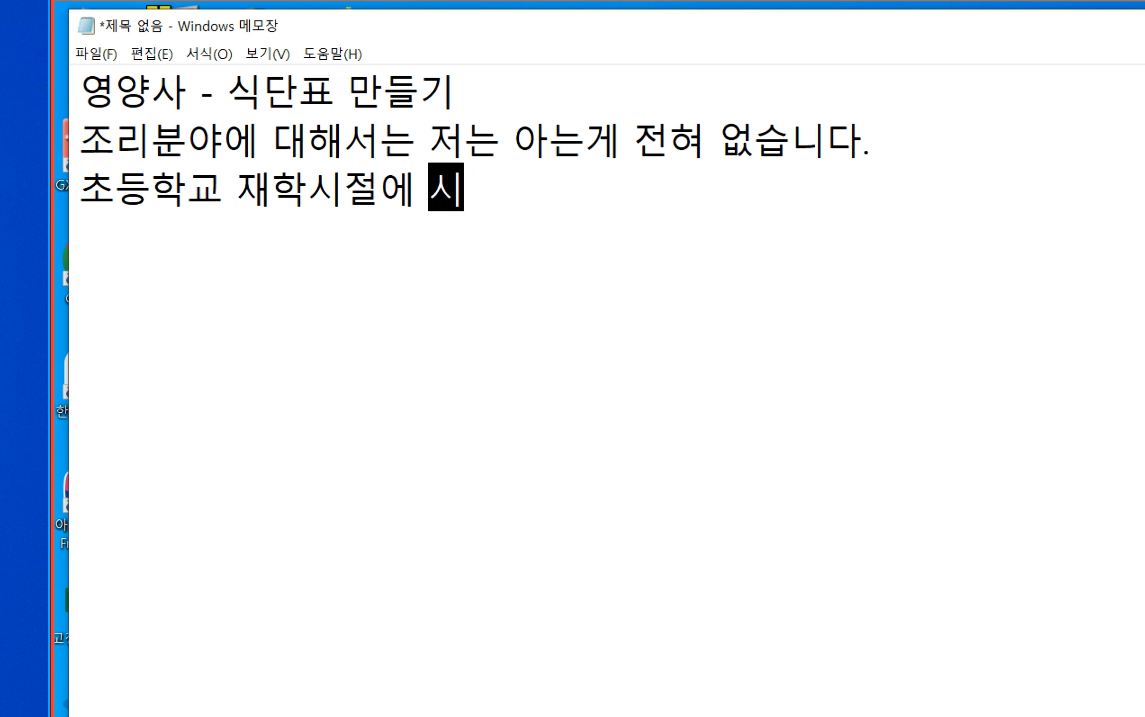
pyautogui.write('ㄱ단표')
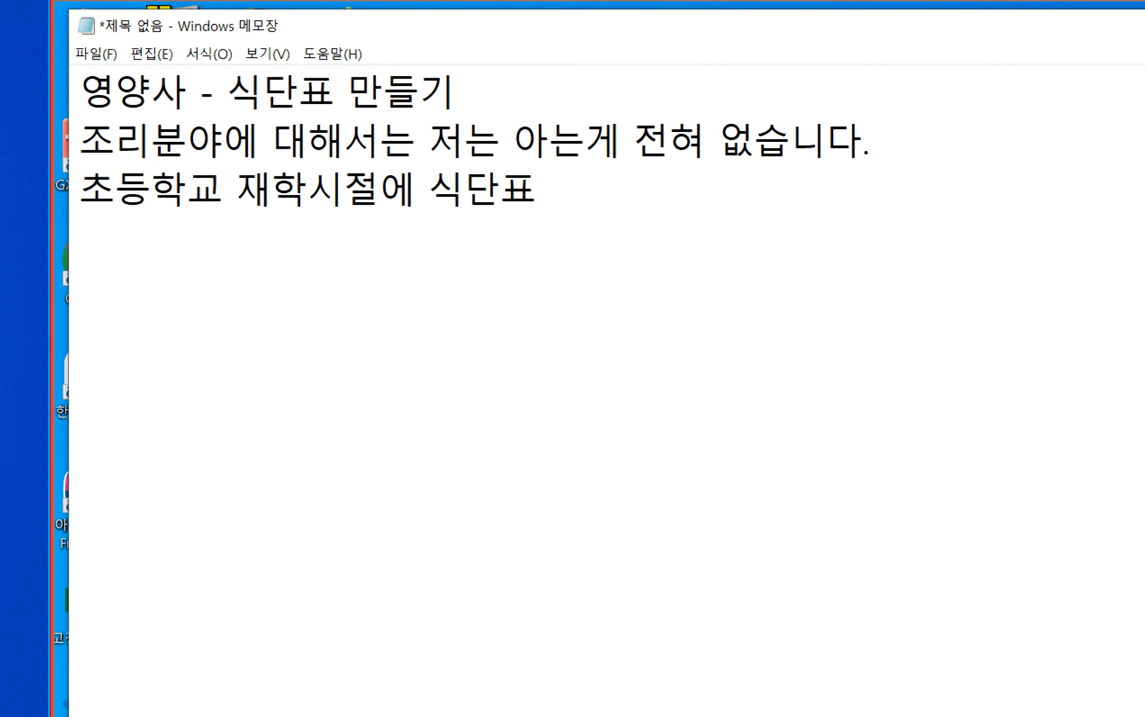
pyautogui.write(' 출력물로 ')
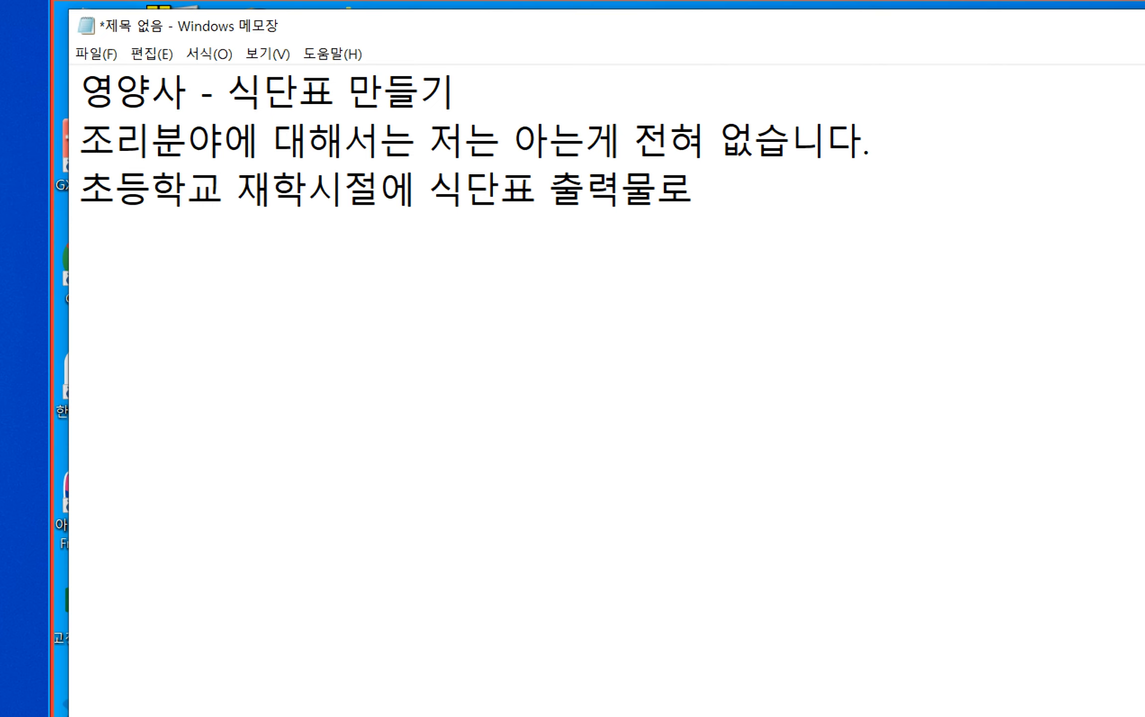
pyautogui.write('매주 ')
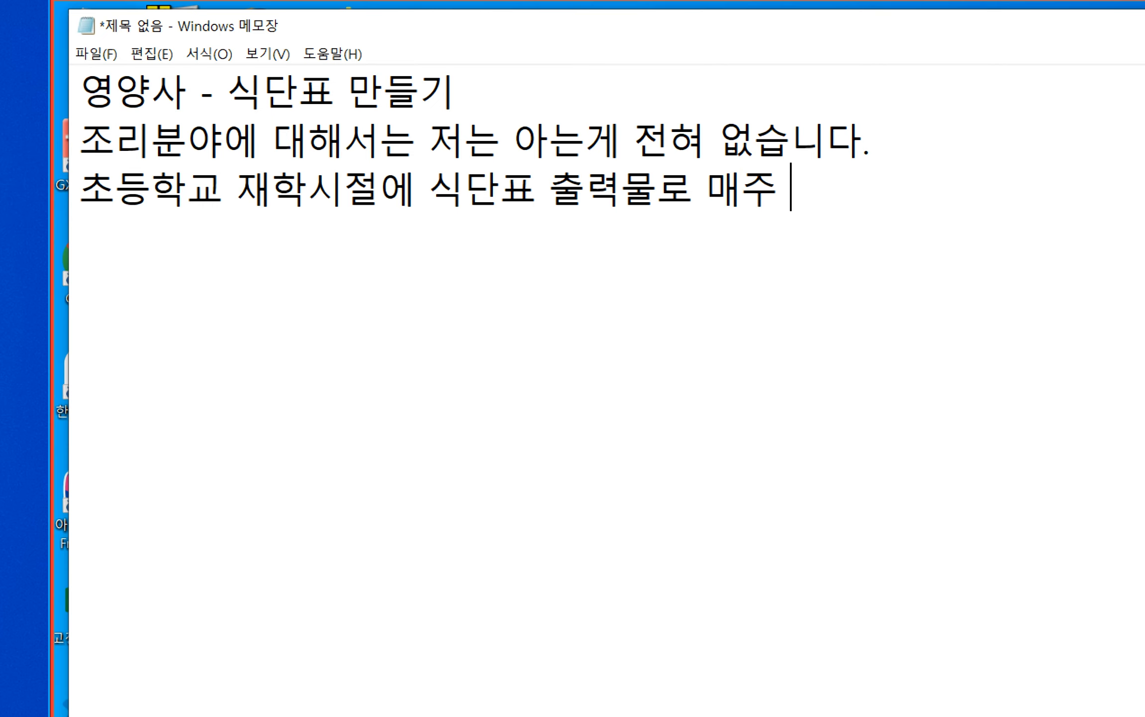
pyautogui.write('받았던 기어')
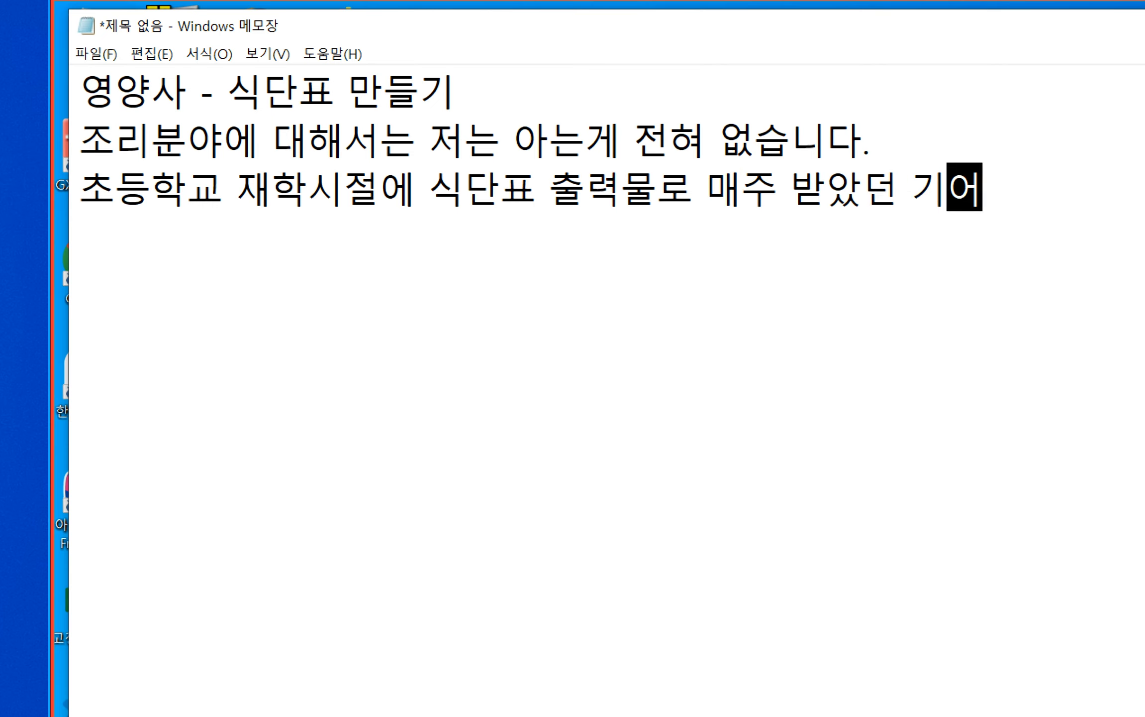
pyautogui.write('억이 납니다.')
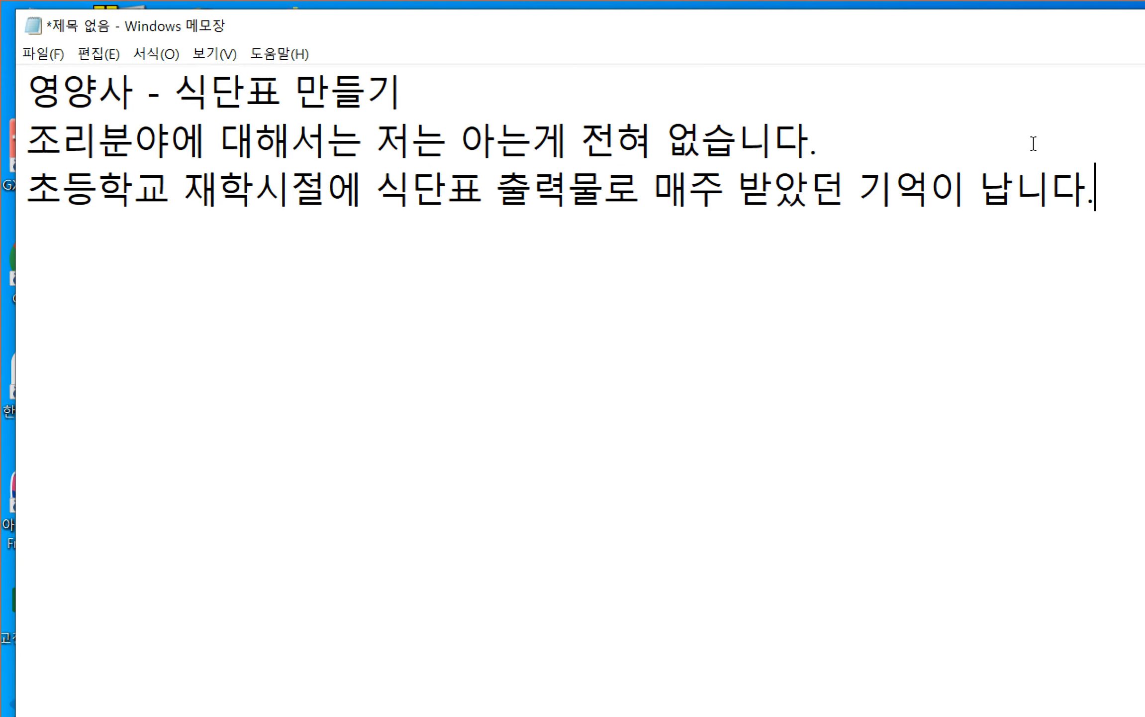
pyautogui.press('Return')
# - Highlight the word 식단표 in the note's title line
pyautogui.press('Up')
pyautogui.press('Up')
pyautogui.press('Right')
pyautogui.press('Right')
pyautogui.press('Up')
pyautogui.press('Right')
pyautogui.press('Right')
pyautogui.press('Right')
pyautogui.press('Right')
pyautogui.hotkey('shift', 'Right')
pyautogui.hotkey('shift', 'Right')
pyautogui.hotkey('shift', 'Right')
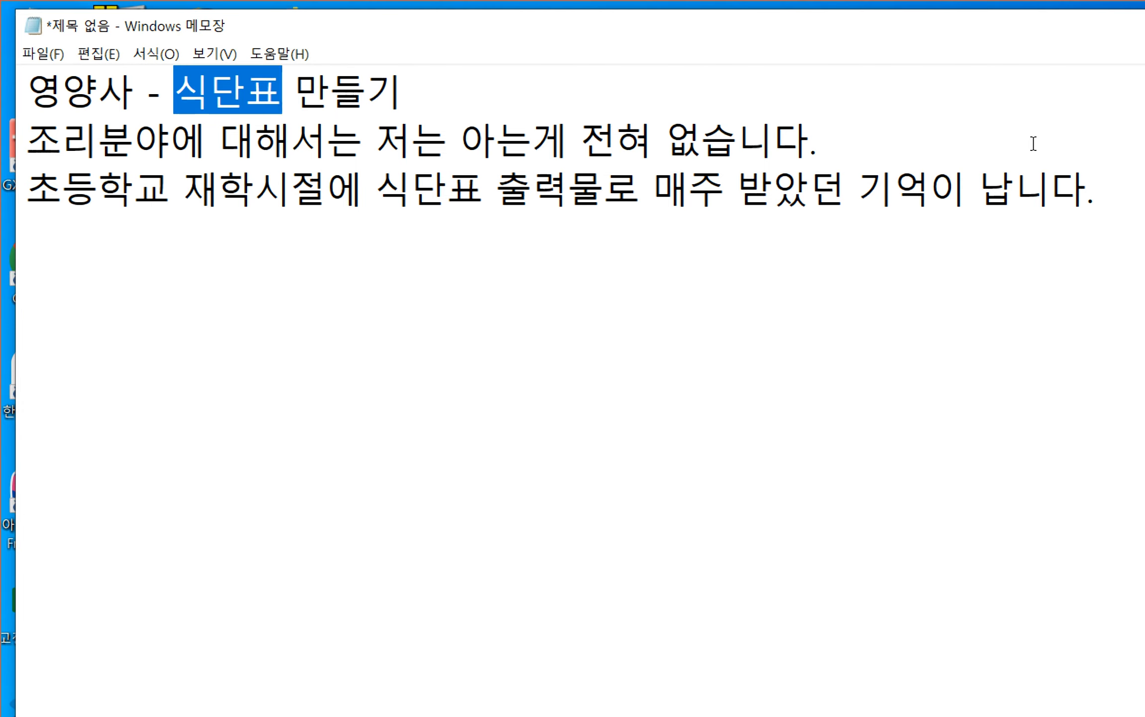
# - Highlight the word 영양사 and, after it, 식단표 again in the title line
pyautogui.press('Left')
pyautogui.press('Left')
pyautogui.press('Left')
pyautogui.press('Left')
pyautogui.press('Left')
pyautogui.press('Left')
pyautogui.press('Left')
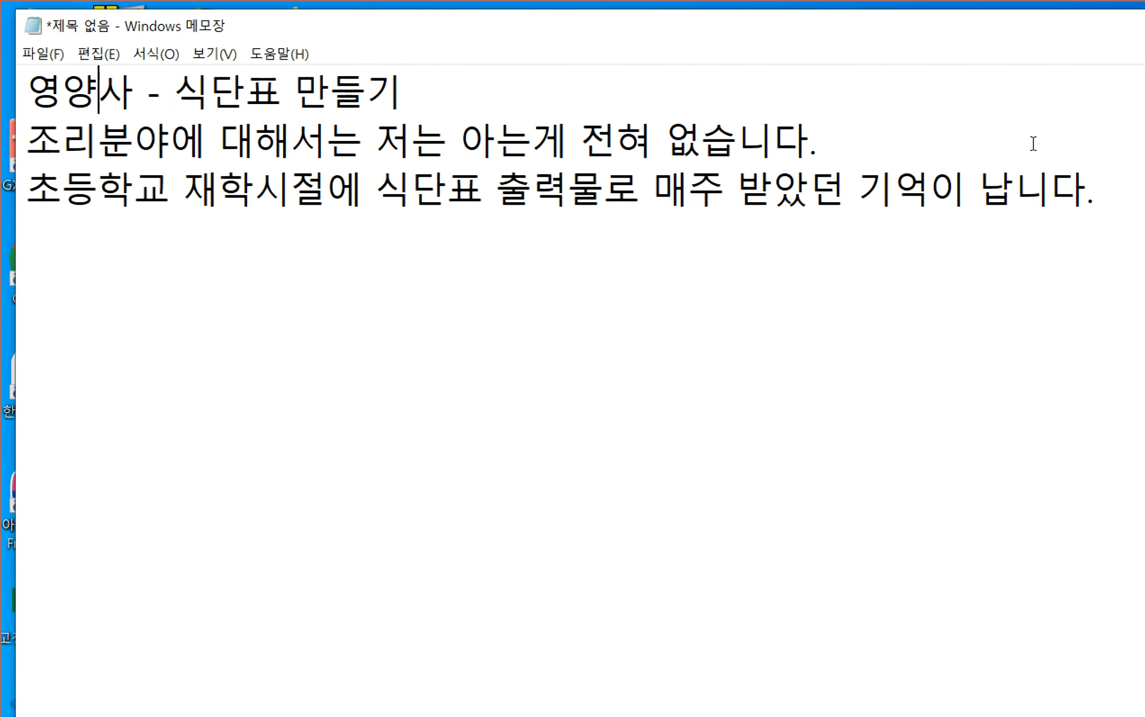
pyautogui.hotkey('shift', 'Right')
pyautogui.hotkey('shift', 'Right')
pyautogui.hotkey('shift', 'Right')
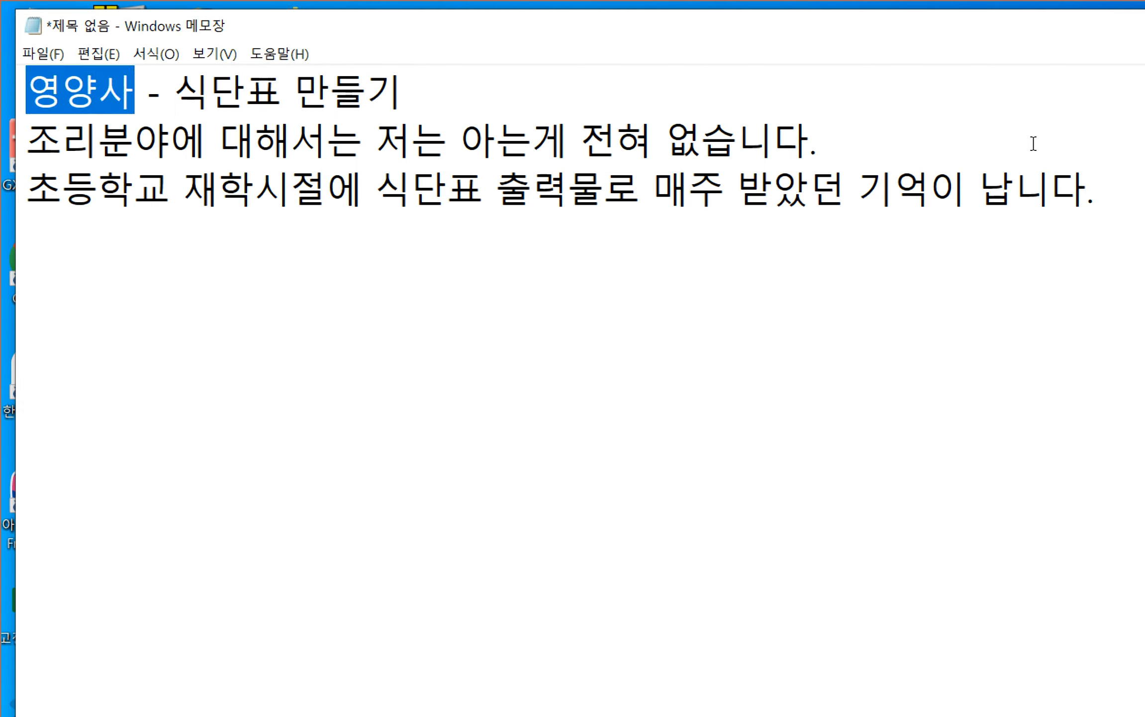
pyautogui.press('Right')
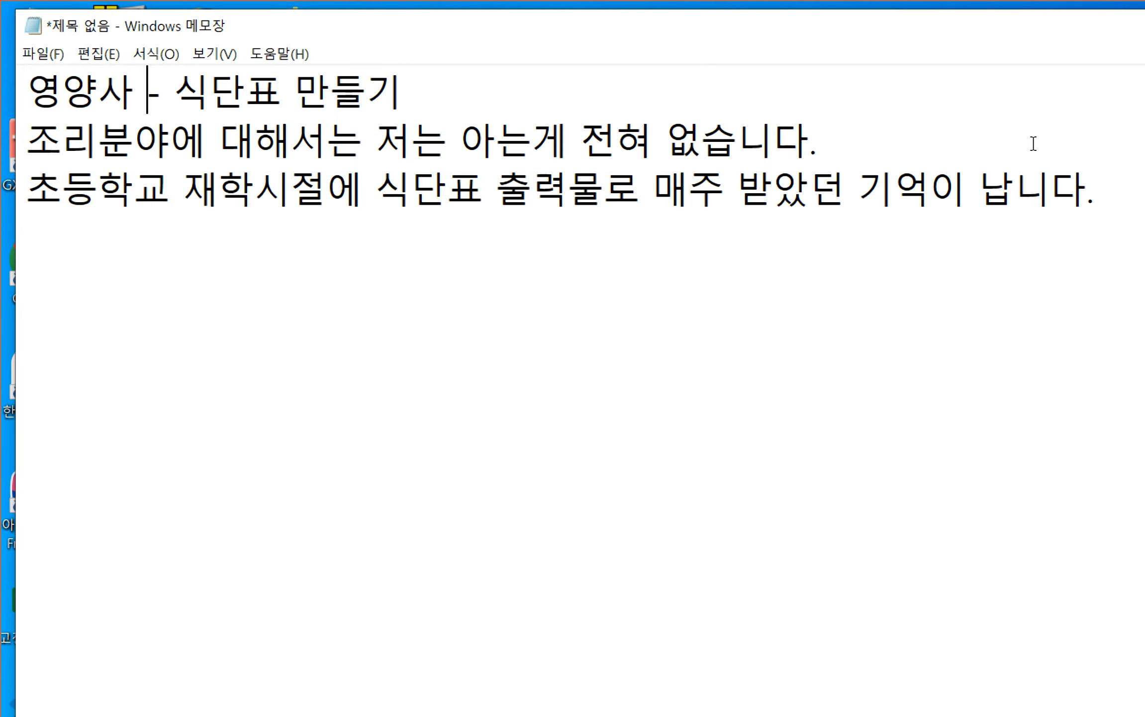
pyautogui.press('Right')
pyautogui.press('Right')
pyautogui.hotkey('shift', 'Right')
pyautogui.hotkey('shift', 'Right')
pyautogui.hotkey('shift', 'Right')
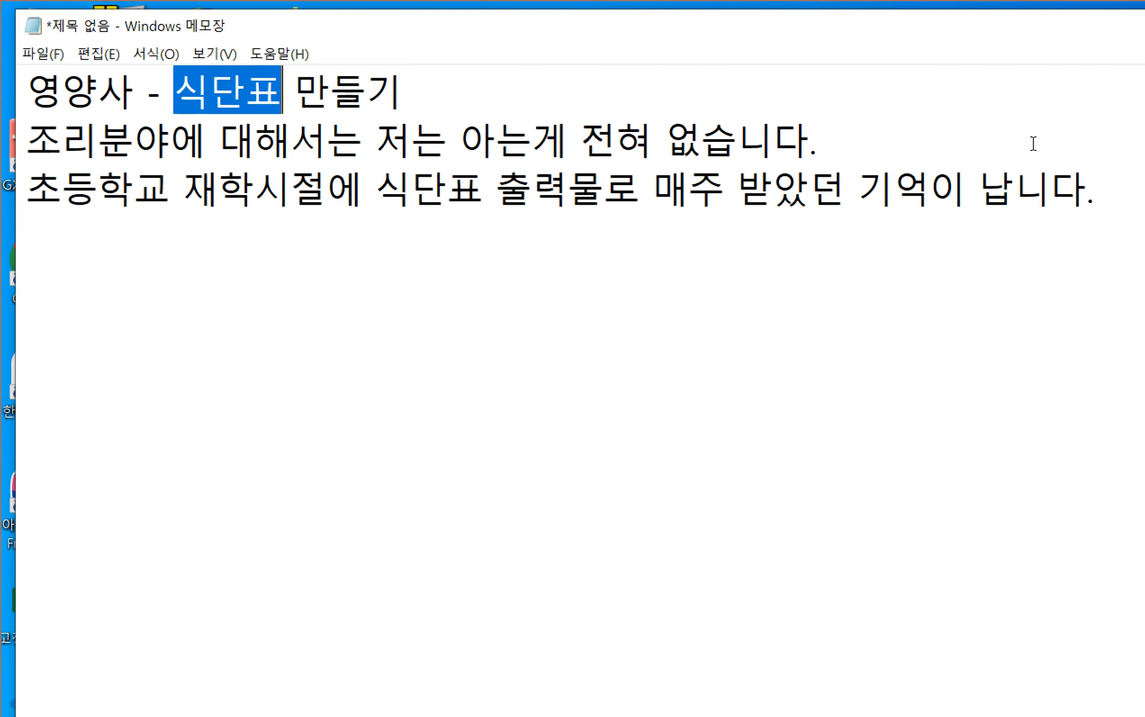
pyautogui.press('Down')
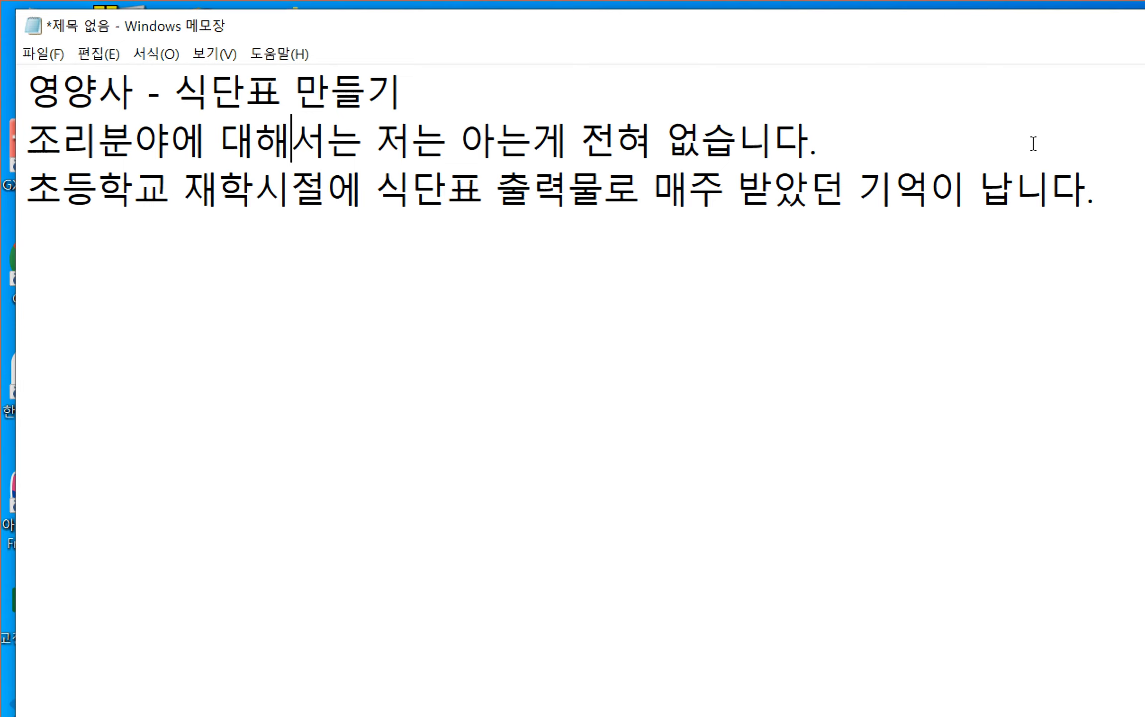
# - Add the list item "1. 엑셀 프로그램 사용" below the third line
pyautogui.press('Down')
pyautogui.press('End')
pyautogui.press('Return')
pyautogui.write('1. 엑')
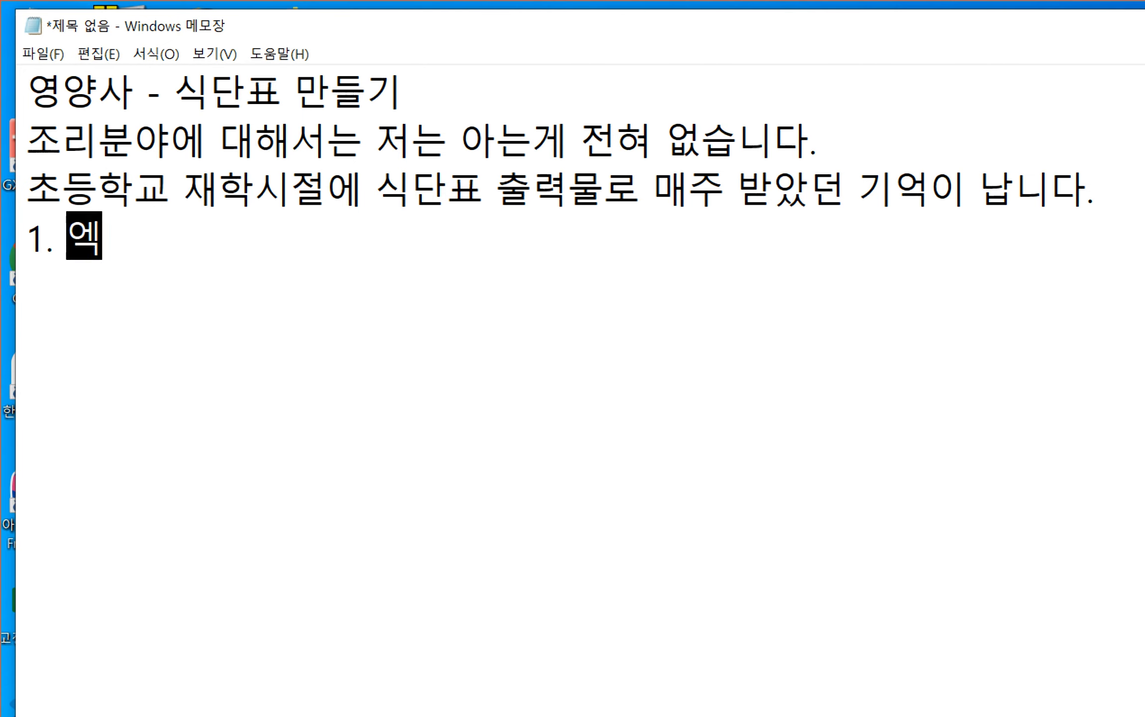
pyautogui.write('셀 프로그램 ')
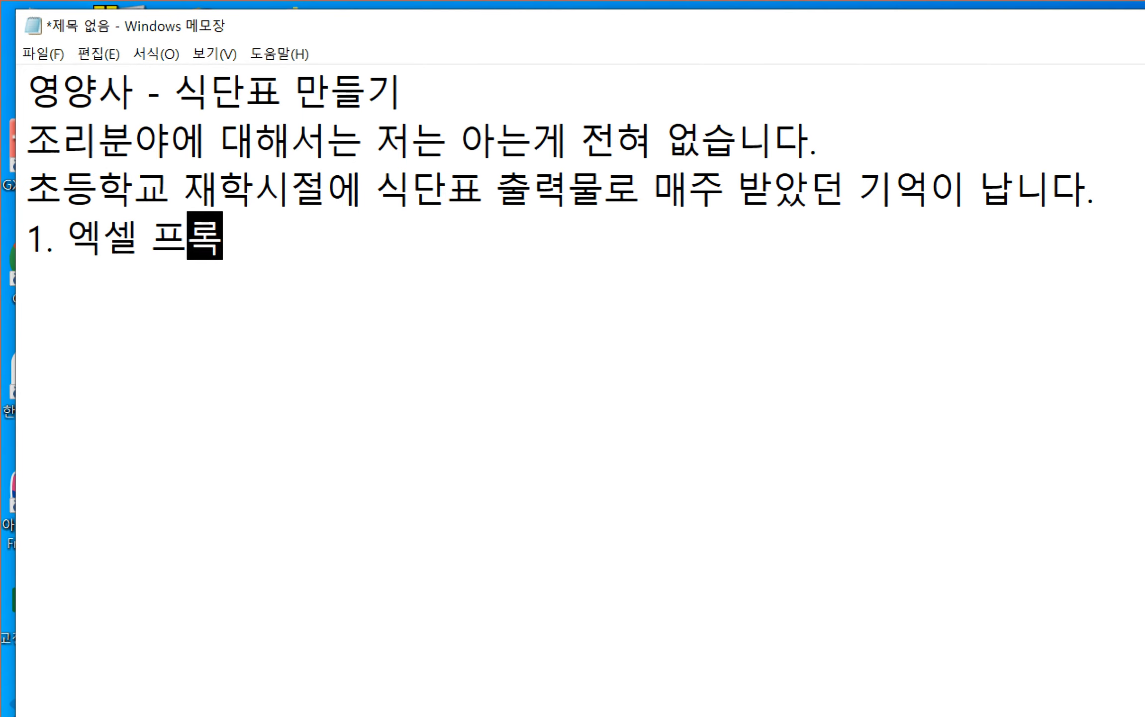
pyautogui.write('사용')
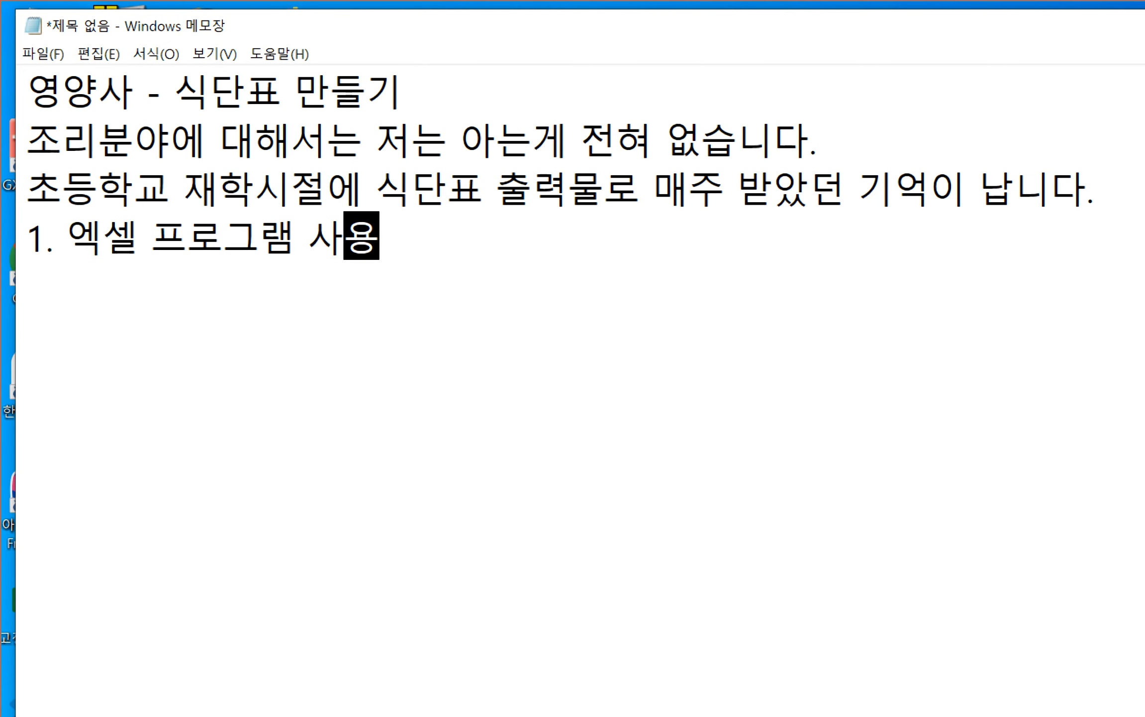
# - Add a second list item reading "2. 아래한글 97 ~ 2020"
pyautogui.press('Return')
pyautogui.write('2. 아')
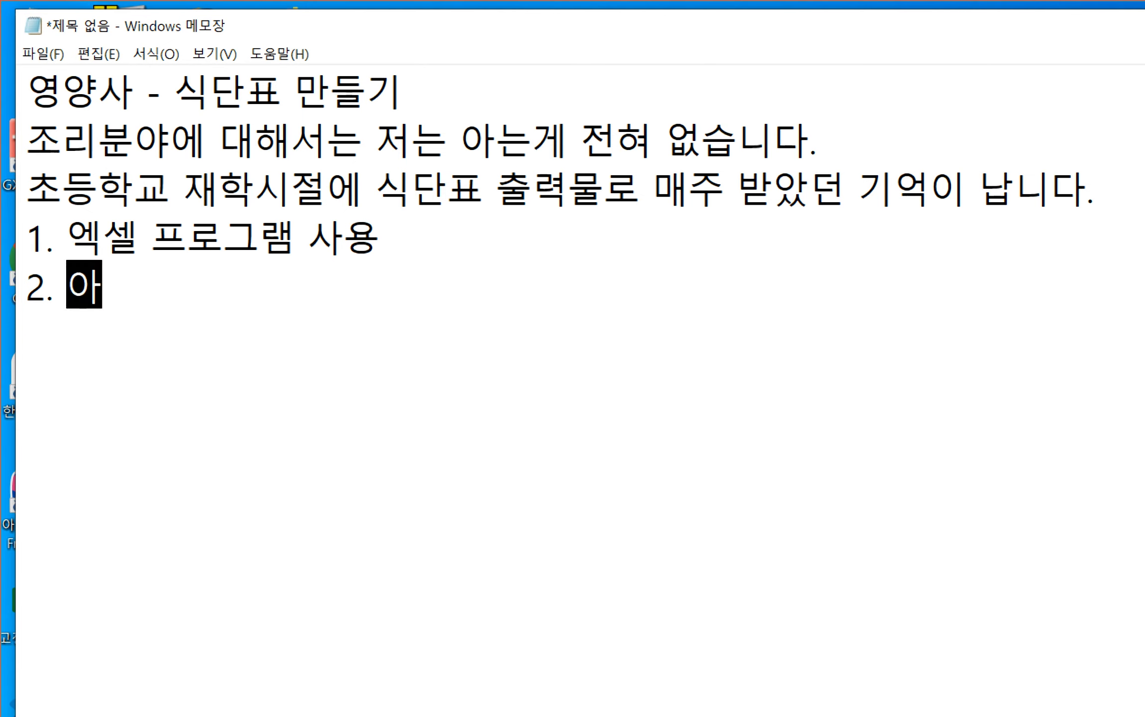
pyautogui.write('래한글')
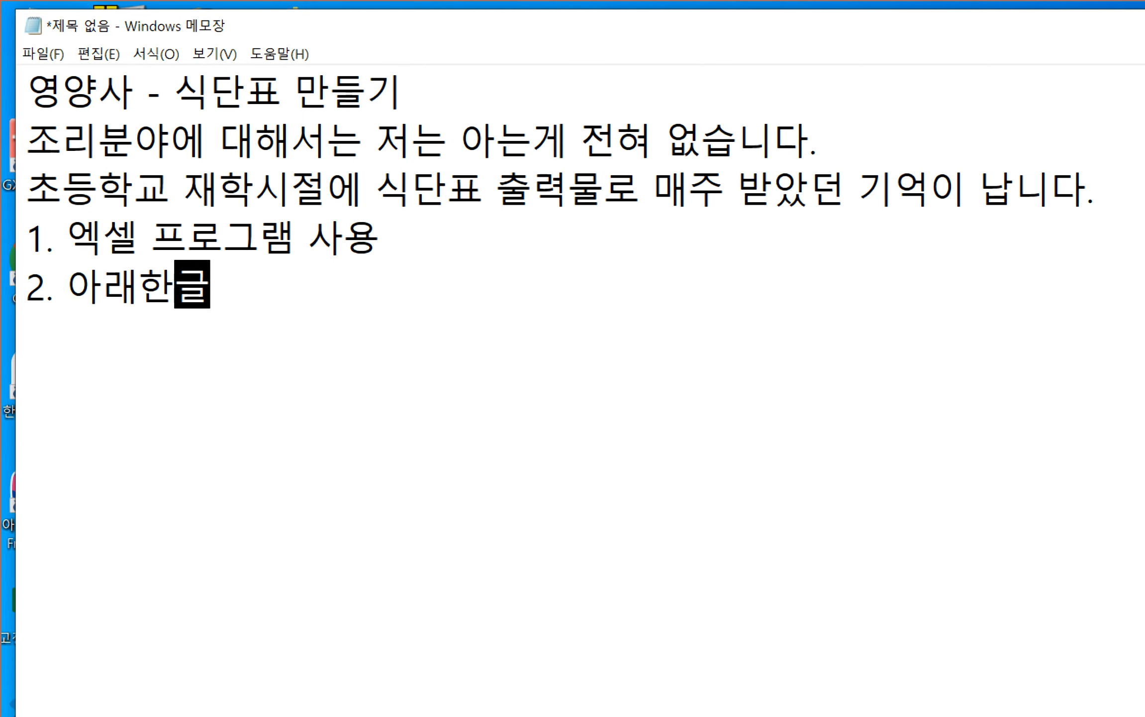
pyautogui.write(' 97 ')
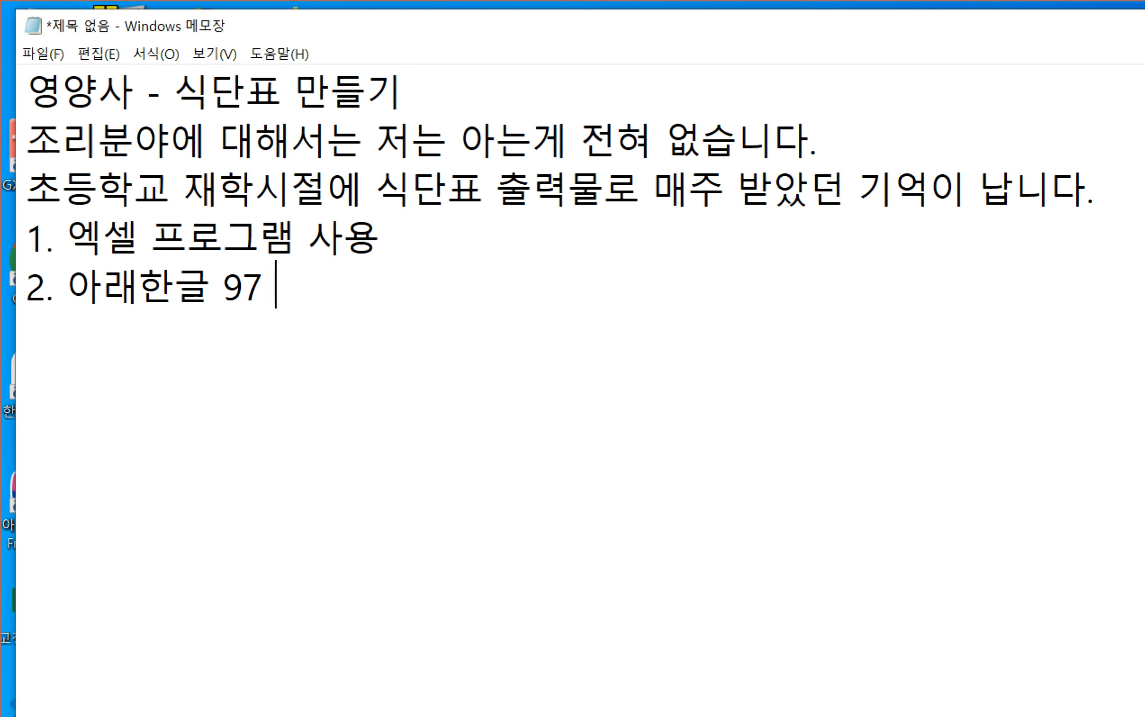
pyautogui.write('~')
pyautogui.press('Left')
pyautogui.press('Left')
pyautogui.press('Right')
pyautogui.press('Right')
pyautogui.press('Right')
pyautogui.press('Left')
pyautogui.press('Left')
pyautogui.press('Left')
pyautogui.hotkey('shift', 'Left')
pyautogui.hotkey('shift', 'Left')
pyautogui.press('Right')
pyautogui.press('Right')
pyautogui.press('Right')
pyautogui.press('Right')
pyautogui.write('2020')
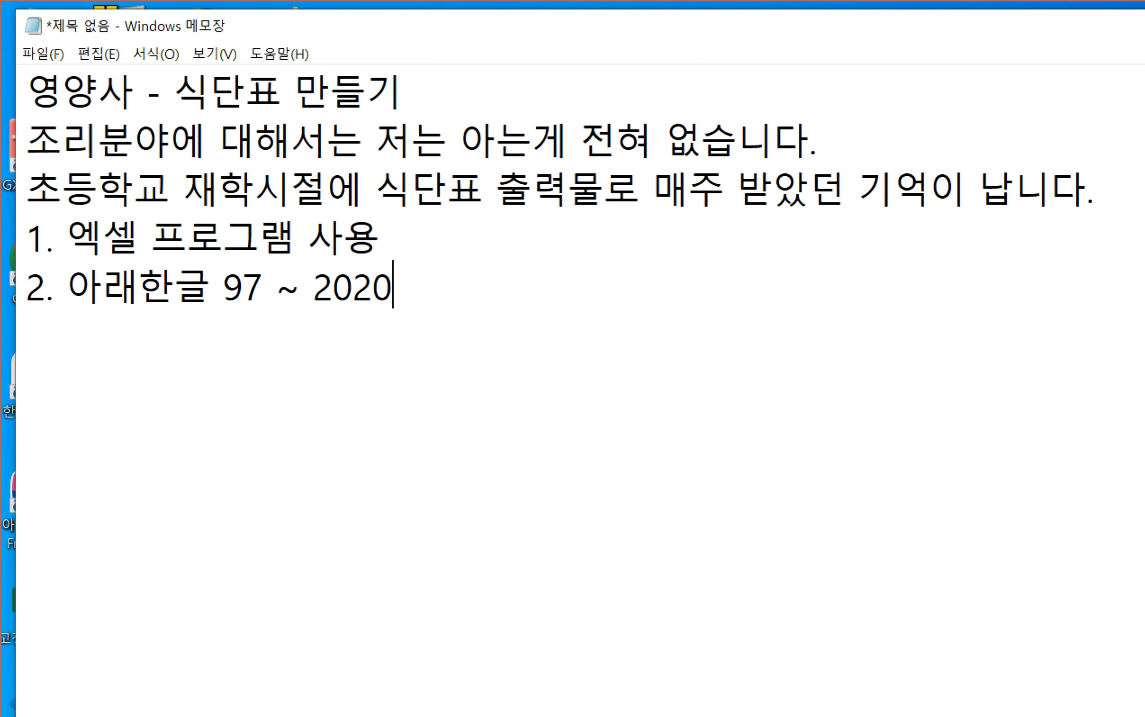
# - Add the list items "3. MS워드" and "4. 파워포인트" on separate lines
pyautogui.press('Return')
pyautogui.write('3. M')
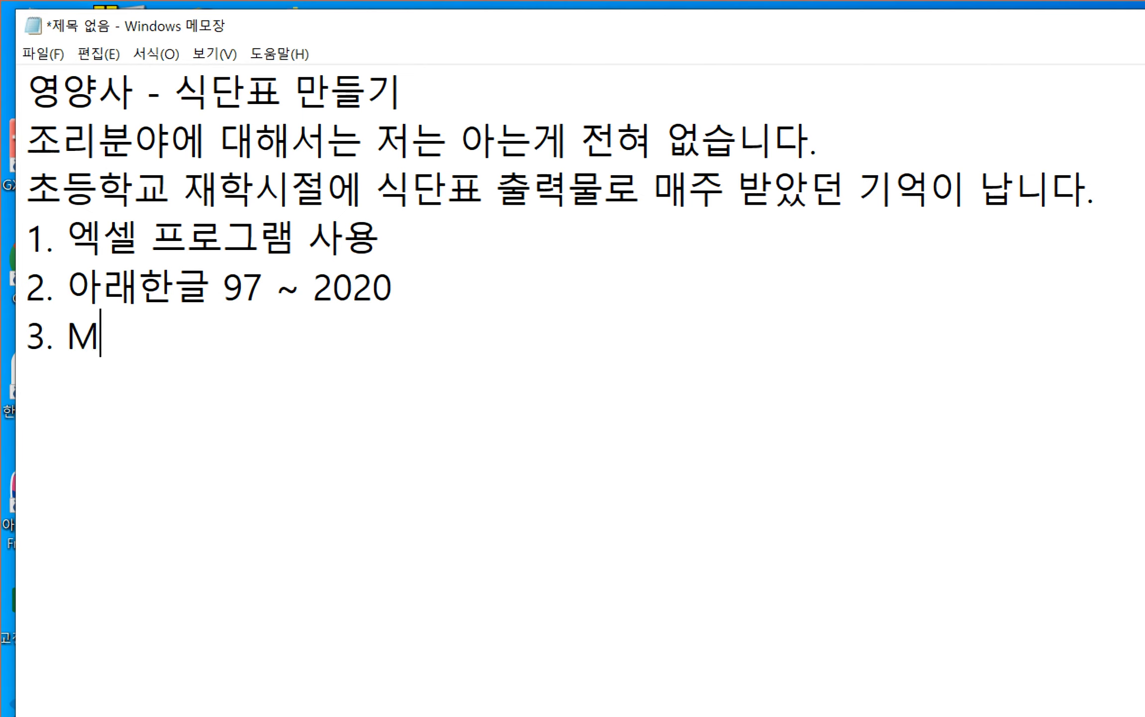
pyautogui.write('Sㅇ워드')
pyautogui.press('Return')
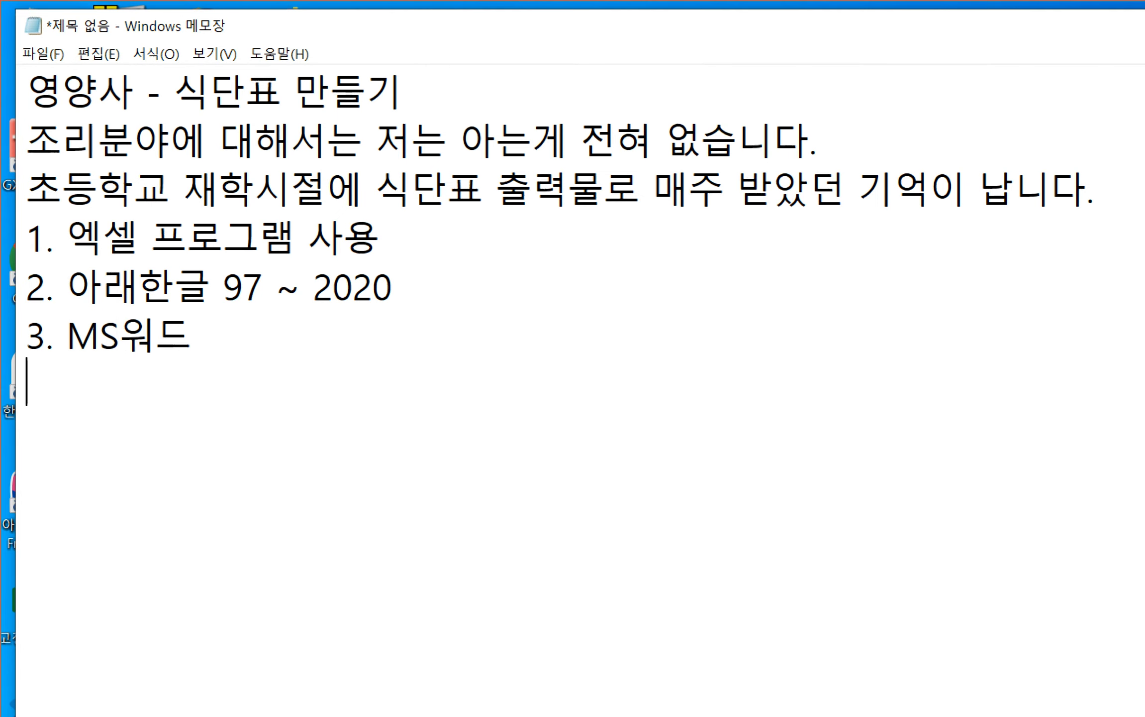
pyautogui.write('4. 파')
pyautogui.write('워포인')
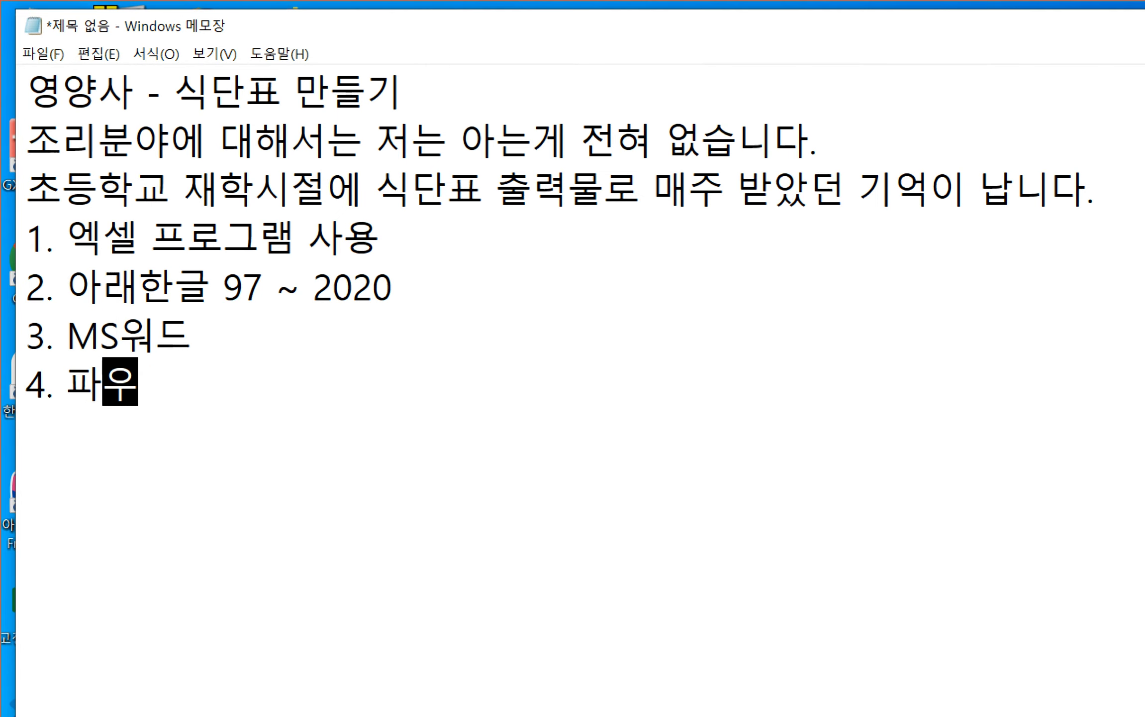
pyautogui.write('트')
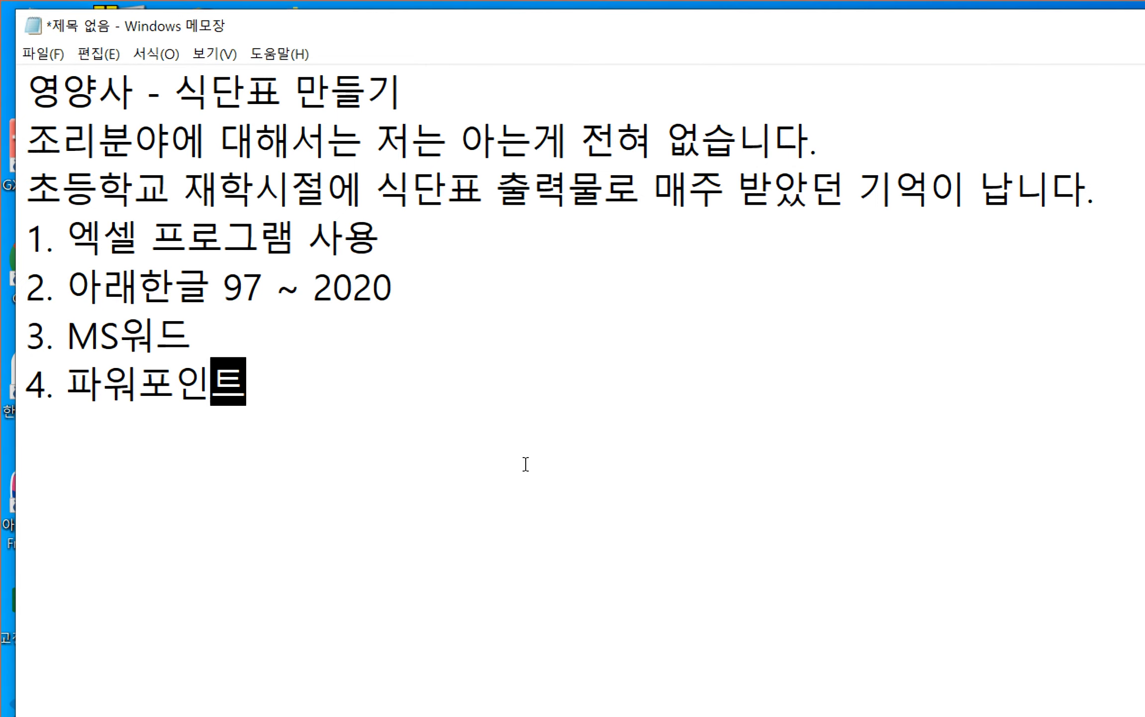
pyautogui.click(451, 368)
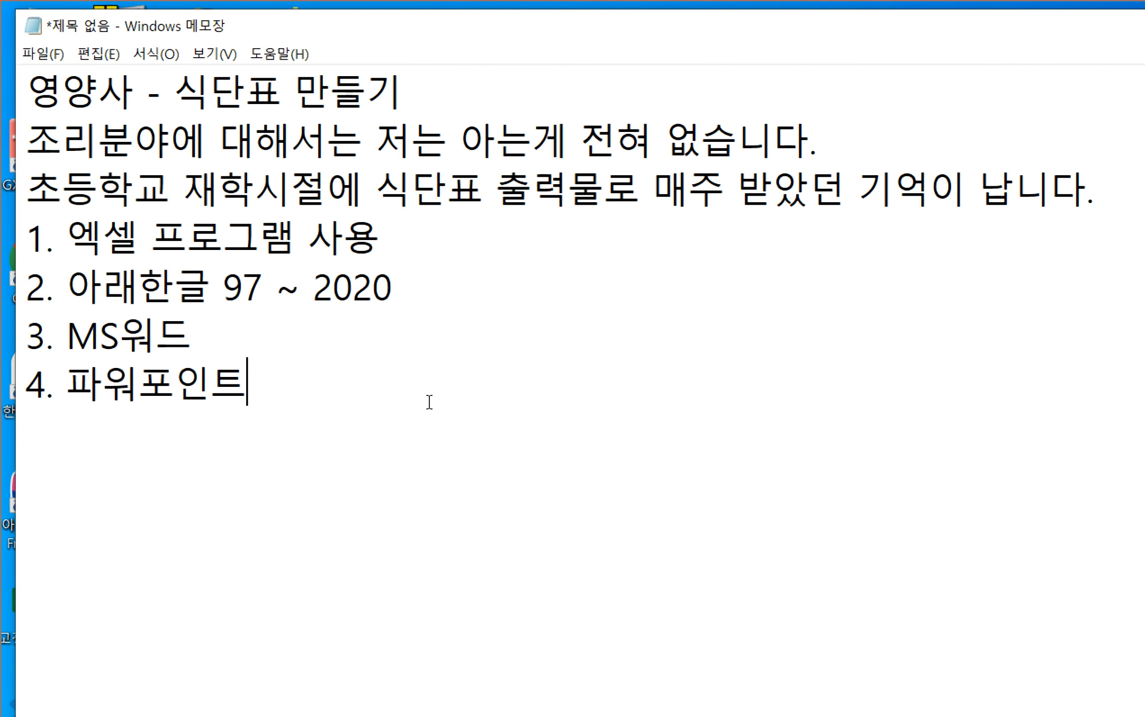
# - Delete the MS워드 and 파워포인트 items from the end of the list
pyautogui.press('BackSpace')
pyautogui.press('BackSpace')
pyautogui.press('BackSpace')
pyautogui.press('BackSpace')
pyautogui.press('BackSpace')
pyautogui.press('BackSpace')
pyautogui.press('BackSpace')
pyautogui.press('BackSpace')
pyautogui.press('BackSpace')
pyautogui.press('BackSpace')
pyautogui.press('BackSpace')
pyautogui.press('BackSpace')
pyautogui.press('BackSpace')
pyautogui.press('BackSpace')
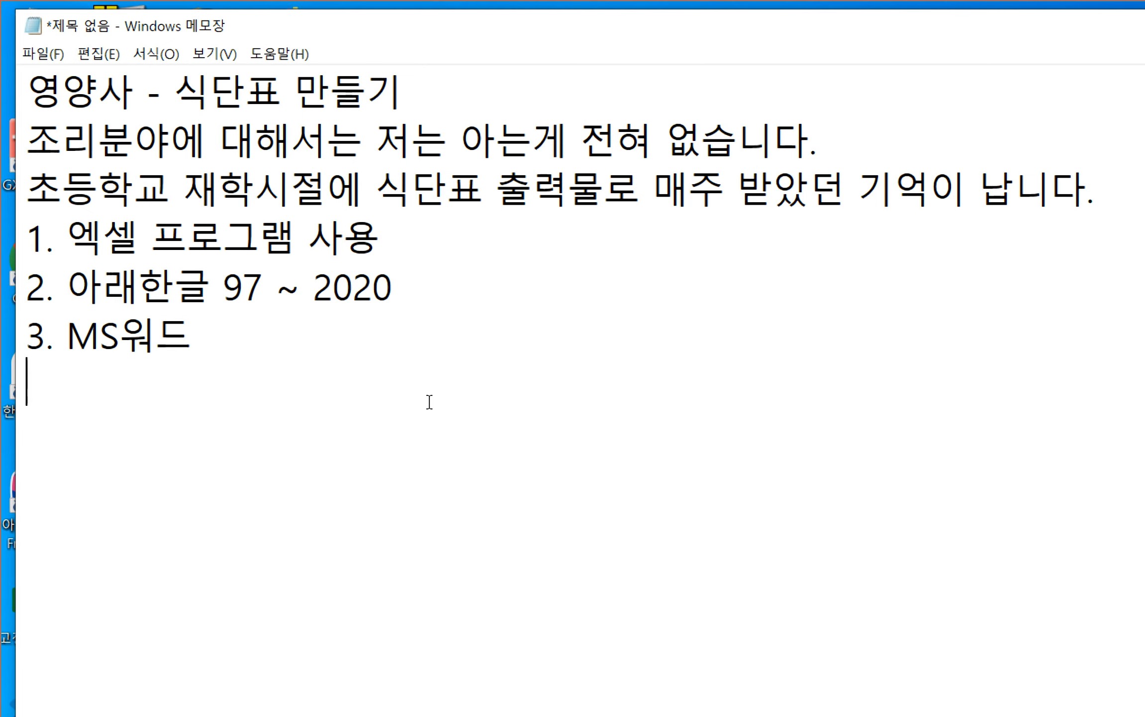
pyautogui.press('BackSpace')
pyautogui.press('BackSpace')
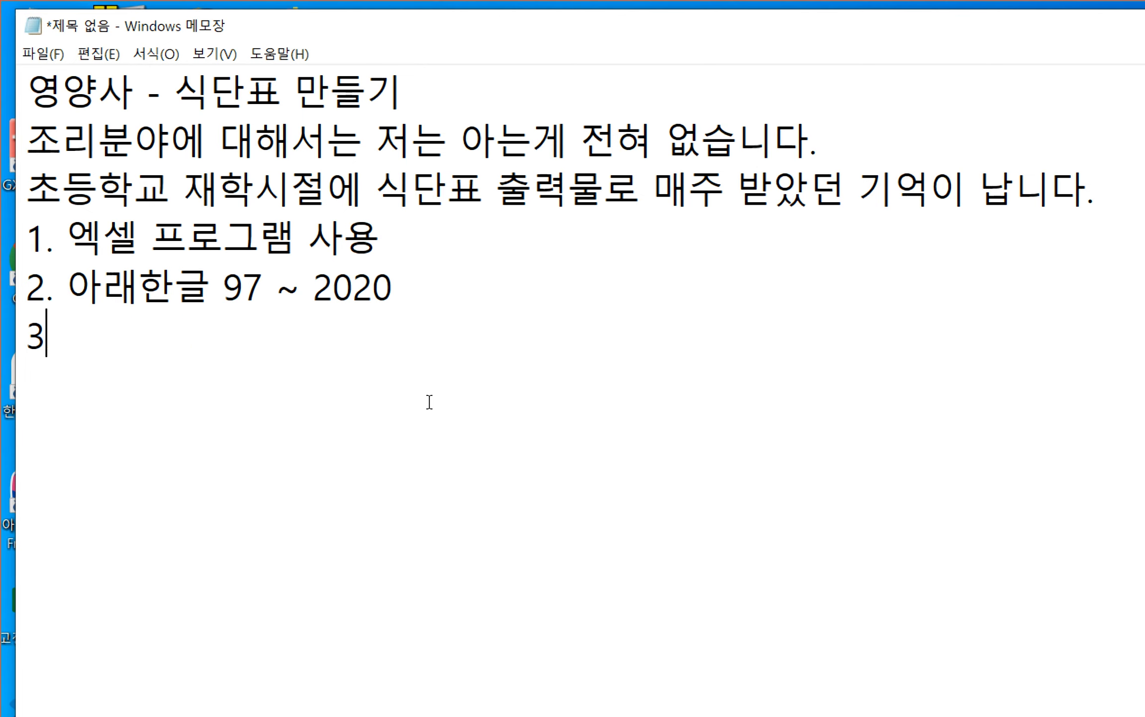
# - Delete the "1. 엑셀 프로그램 사용" item together with its line
pyautogui.press('Up')
pyautogui.press('Up')
pyautogui.press('Delete')
pyautogui.press('Delete')
pyautogui.press('Delete')
pyautogui.press('Delete')
pyautogui.press('Delete')
pyautogui.press('Delete')
pyautogui.press('Delete')
pyautogui.press('Delete')
pyautogui.press('Delete')
pyautogui.press('Delete')
pyautogui.press('Delete')
pyautogui.press('Delete')
pyautogui.press('Delete')
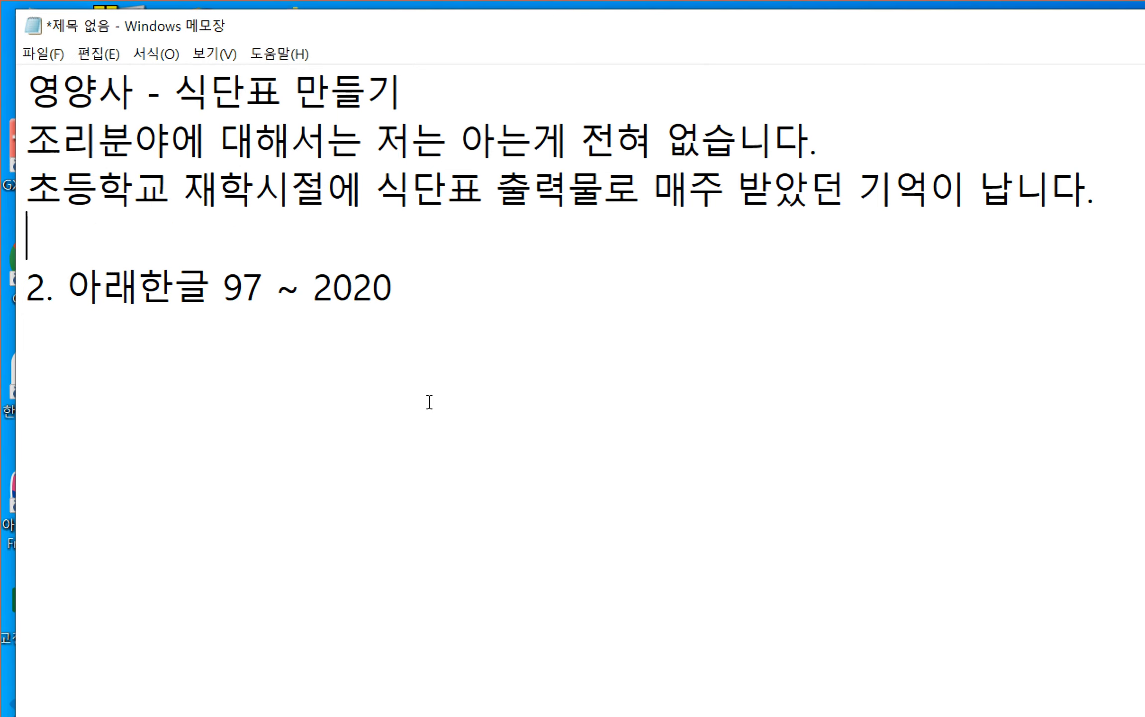
pyautogui.press('Delete')
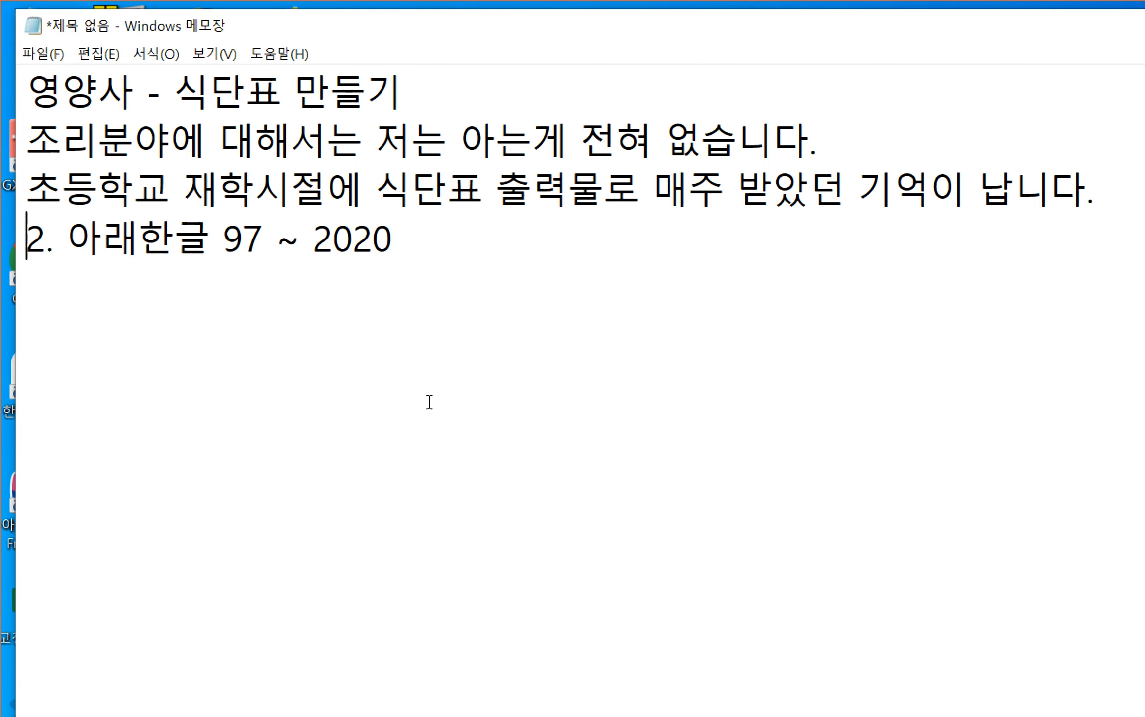
# - Shorten the remaining list item to "2. 아래한글2020" and highlight 식단표 in the title line
pyautogui.press('Right')
pyautogui.press('Right')
pyautogui.press('Right')
pyautogui.press('Right')
pyautogui.press('Right')
pyautogui.press('Right')
pyautogui.press('Right')
pyautogui.press('Right')
pyautogui.press('Right')
pyautogui.press('Right')
pyautogui.press('Left')
pyautogui.press('BackSpace')
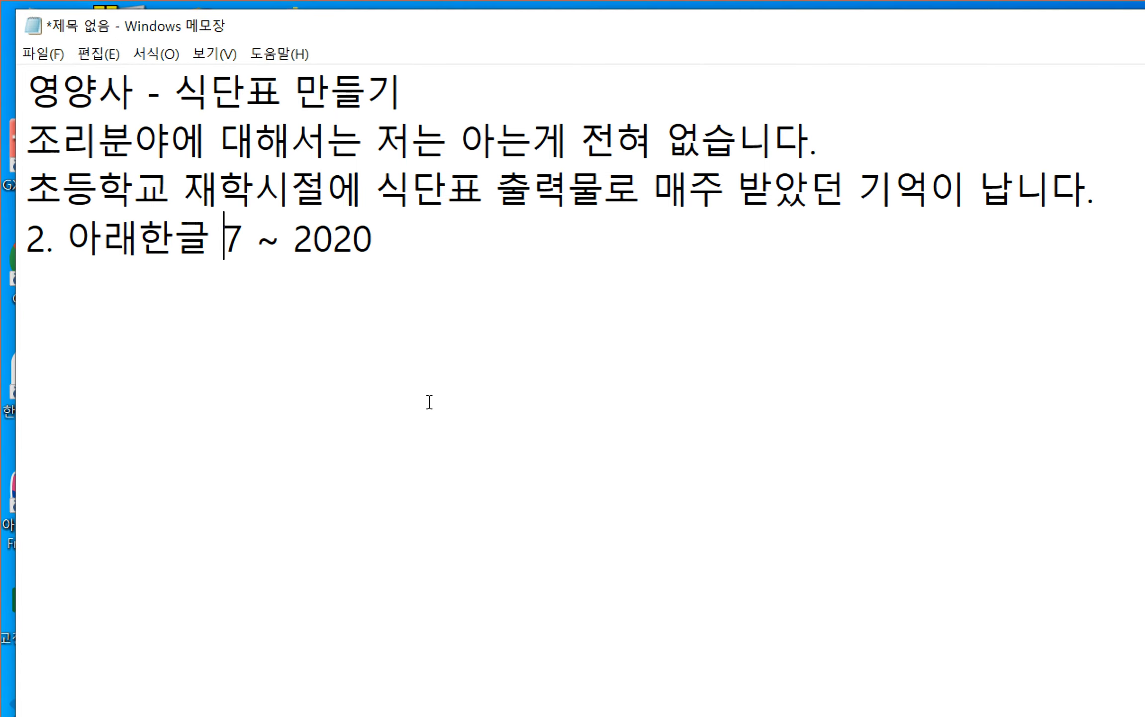
pyautogui.press('Delete')
pyautogui.press('Delete')
pyautogui.press('Delete')
pyautogui.press('Delete')
pyautogui.press('BackSpace')
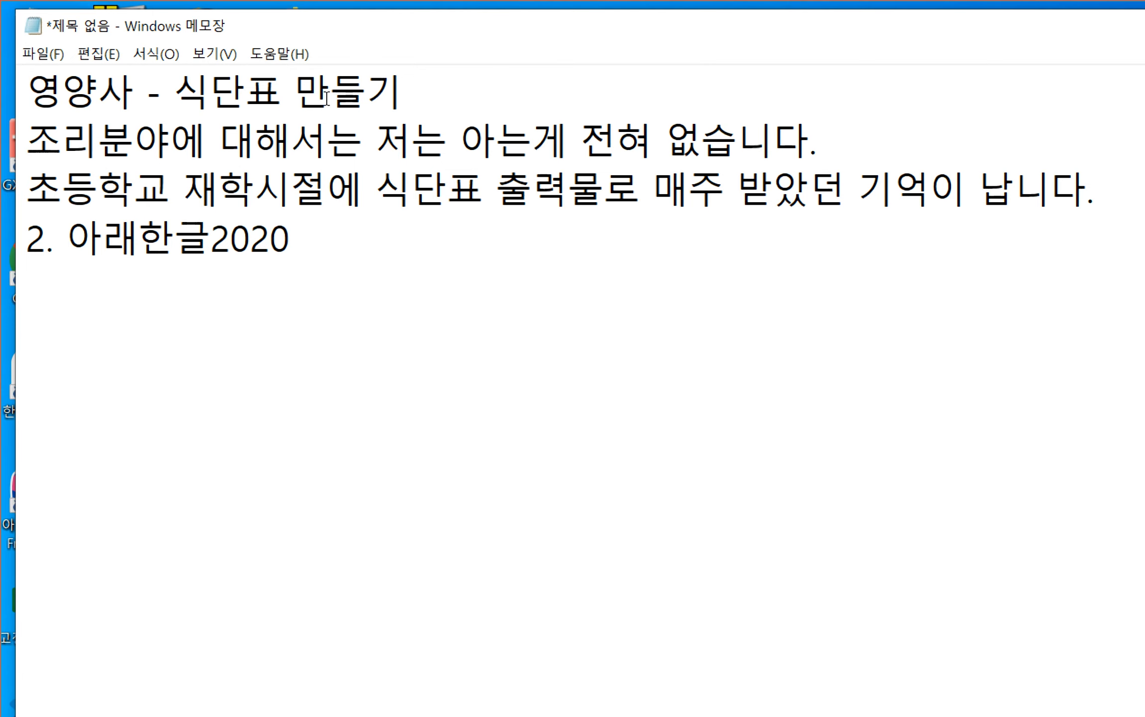
pyautogui.moveTo(299, 97); pyautogui.dragTo(172, 97)
pyautogui.click(173, 95)
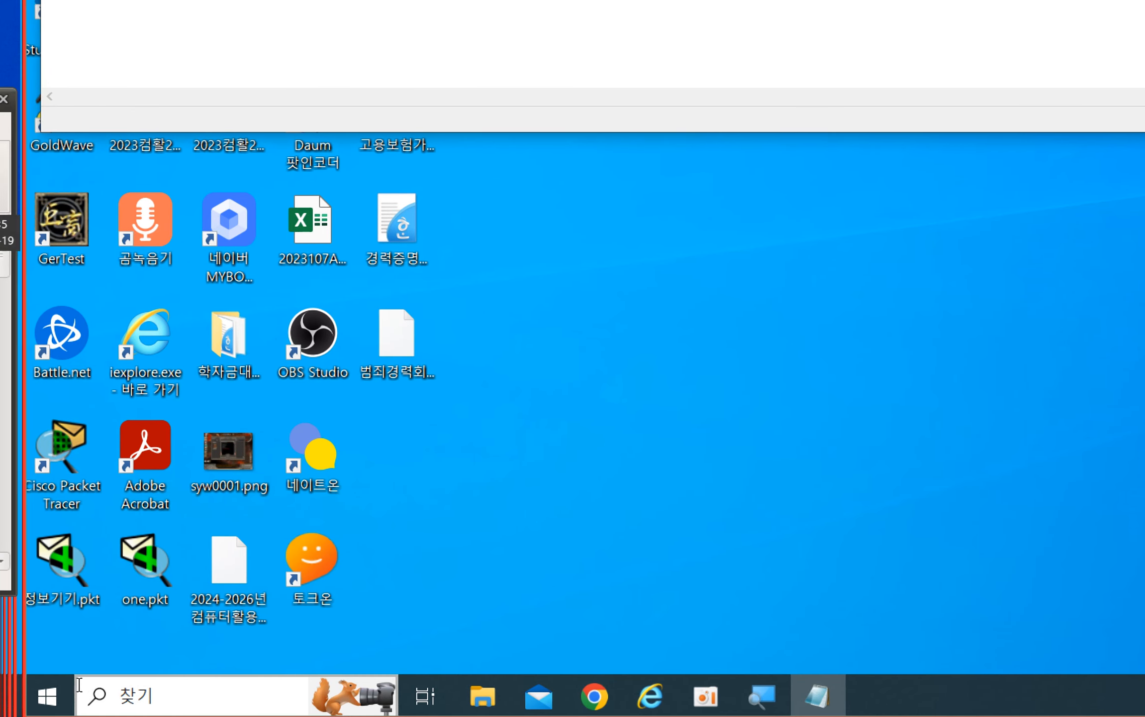
# - Start 한글 2020 and skip entering the product activation key for now
pyautogui.click(29, 689)
pyautogui.scroll(-5, 326, 504)
pyautogui.scroll(-20, 326, 505)
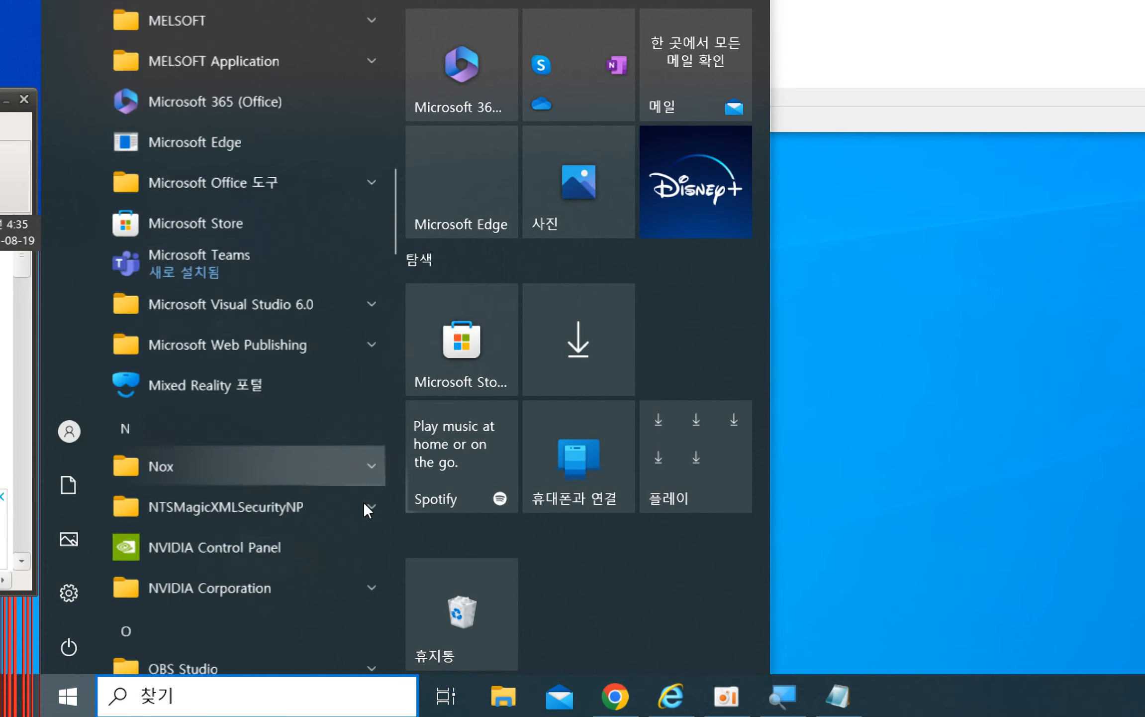
pyautogui.scroll(-15, 313, 518)
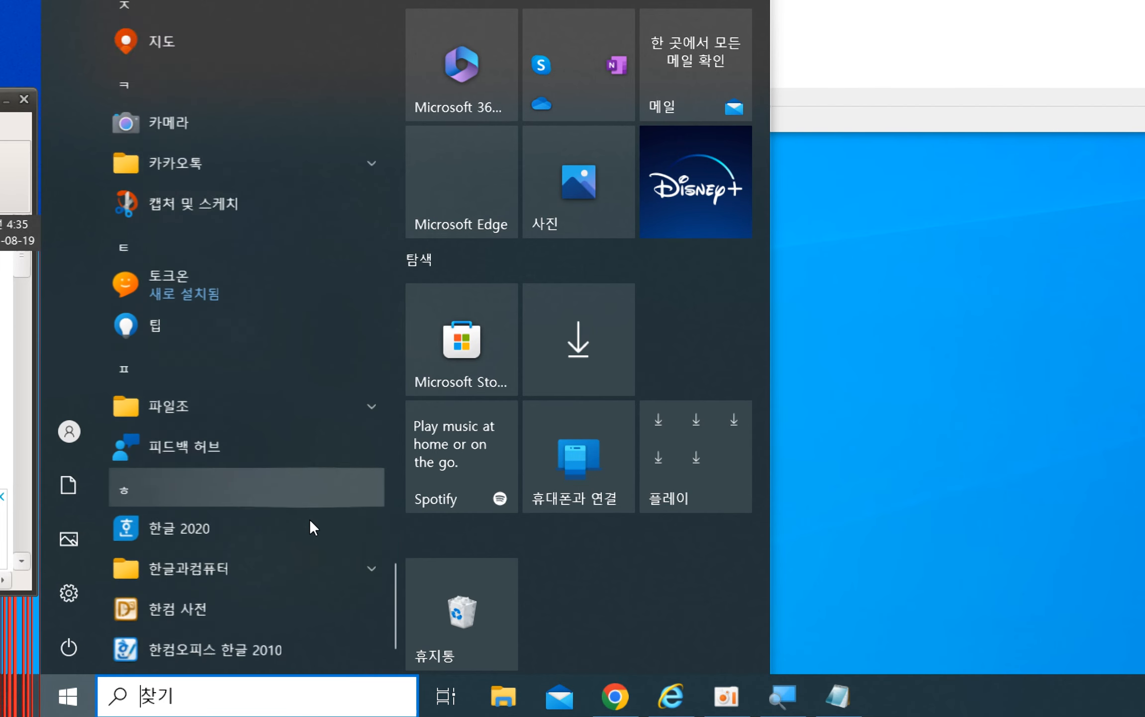
pyautogui.click(222, 431)
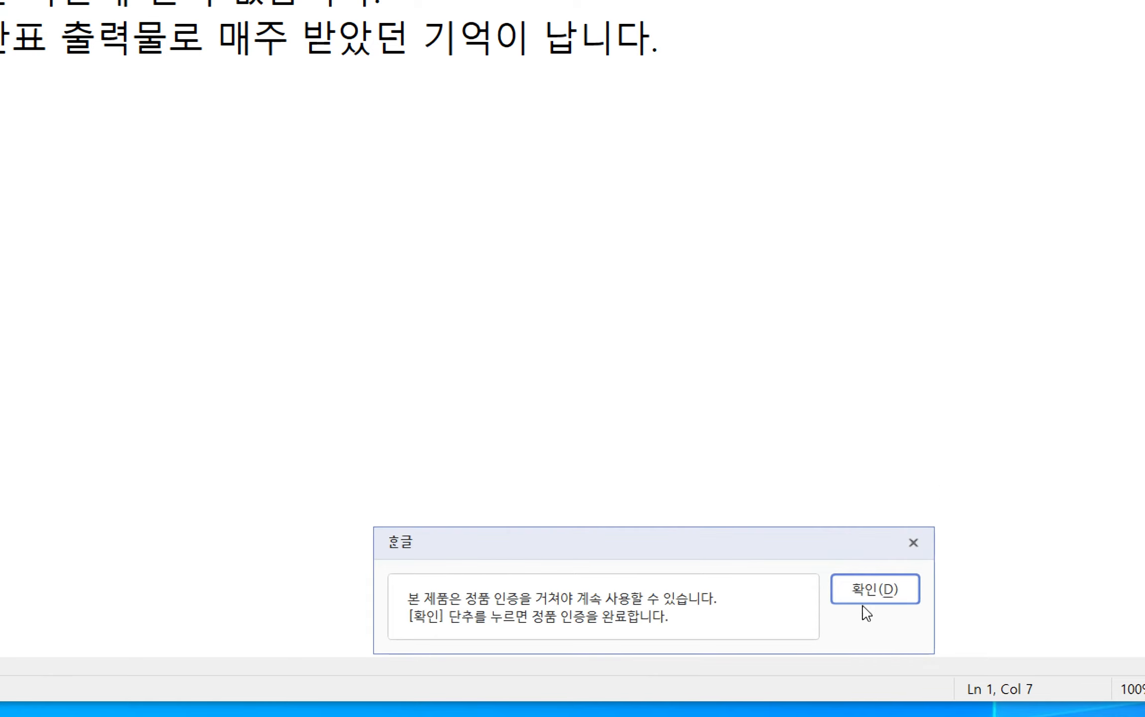
pyautogui.click(874, 595)
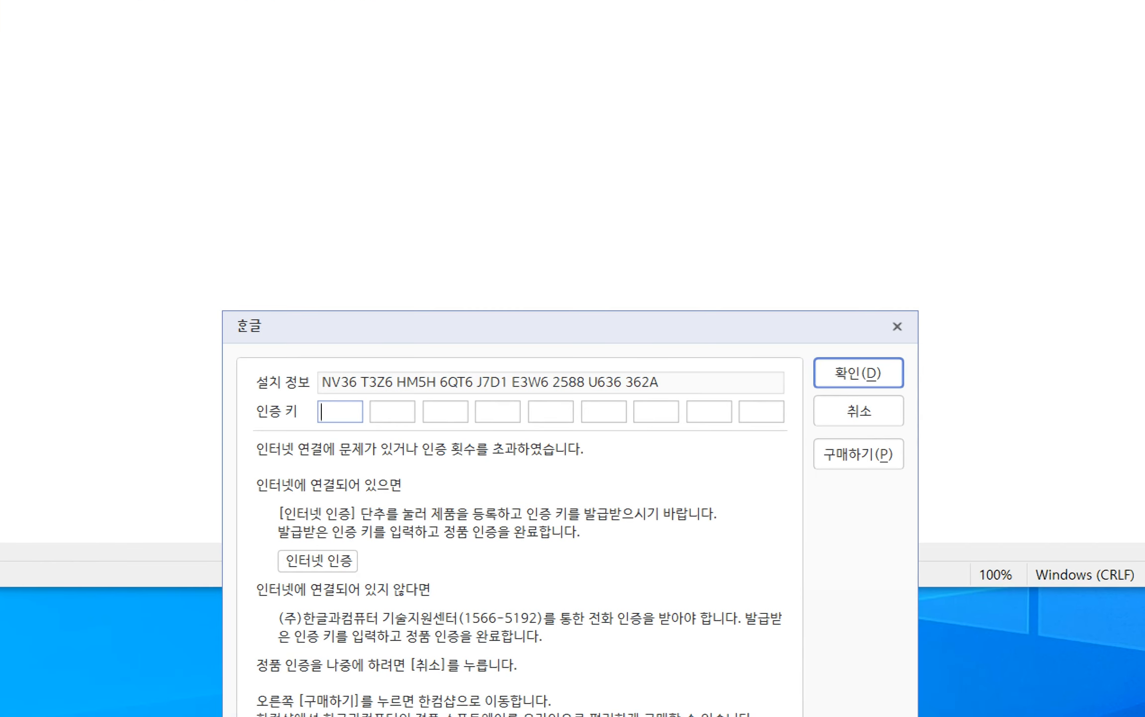
pyautogui.click(826, 411)
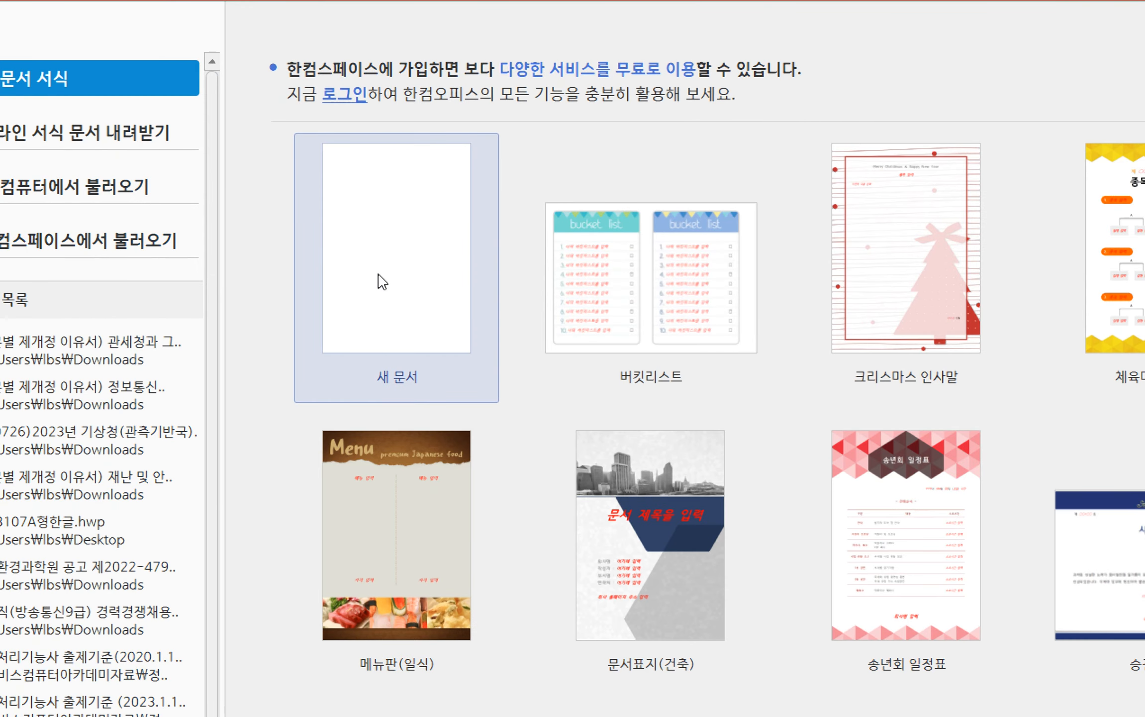
# - Create a new blank document (새 문서) ready for text entry
pyautogui.click(443, 312)
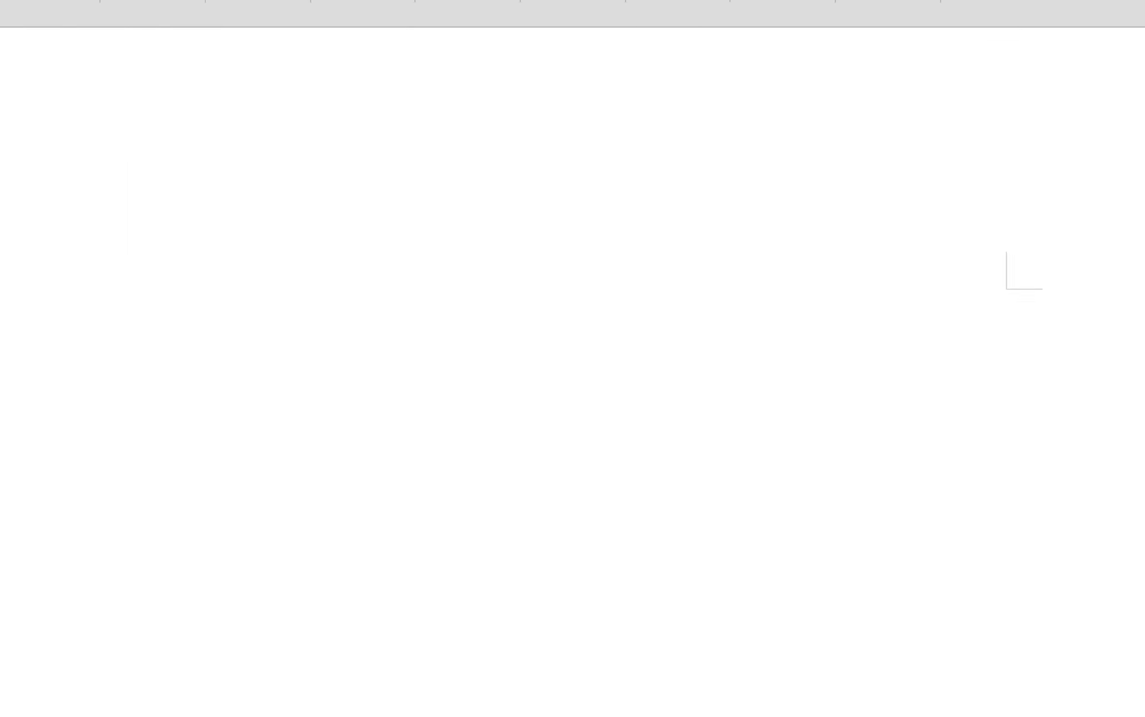
pyautogui.click(856, 676)
pyautogui.click(539, 311)
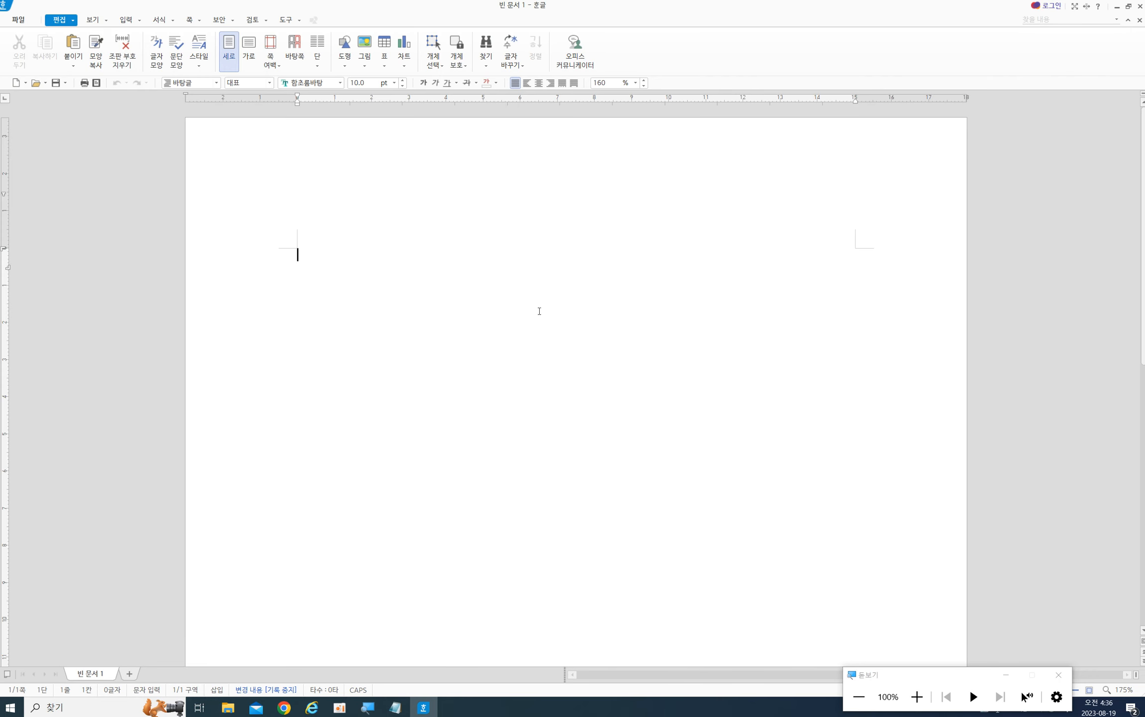
pyautogui.click(915, 697)
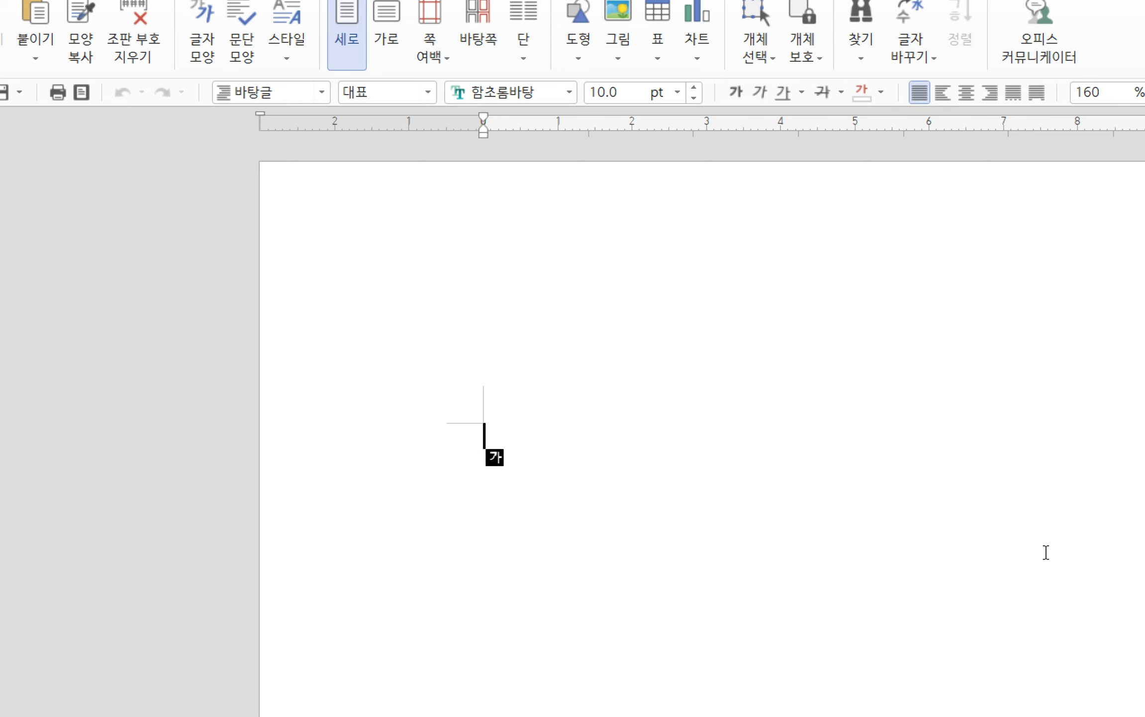
# - Write the first numbered line "1. 용지설정 마우스 메뉴 클릭." at the start of the document
pyautogui.write('용')
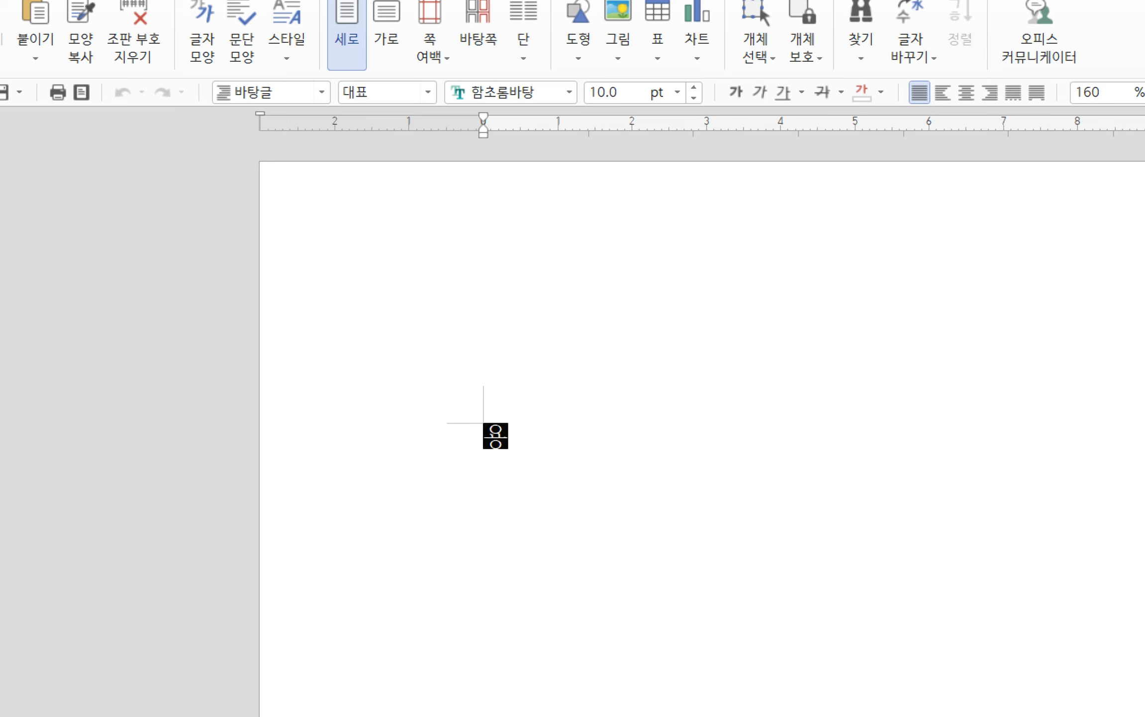
pyautogui.write('지설정')
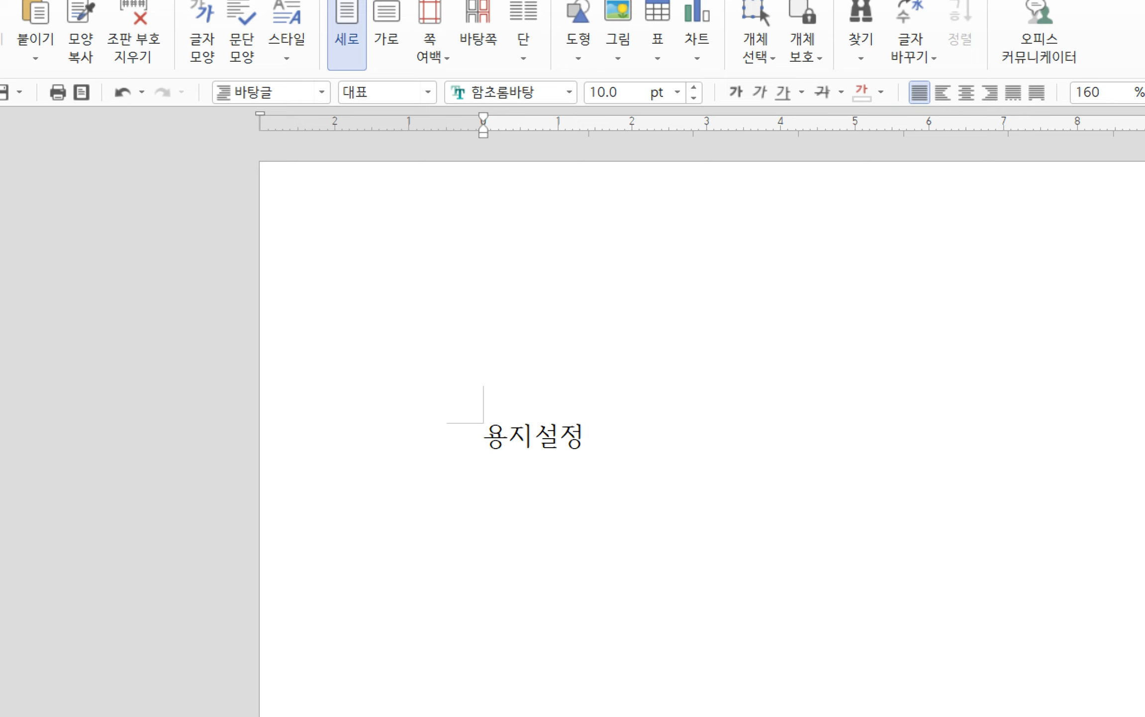
pyautogui.write(' AK')
pyautogui.press('BackSpace')
pyautogui.press('BackSpace')
pyautogui.press('Hangul')
pyautogui.write('마옷스 메뉴 클릭.')
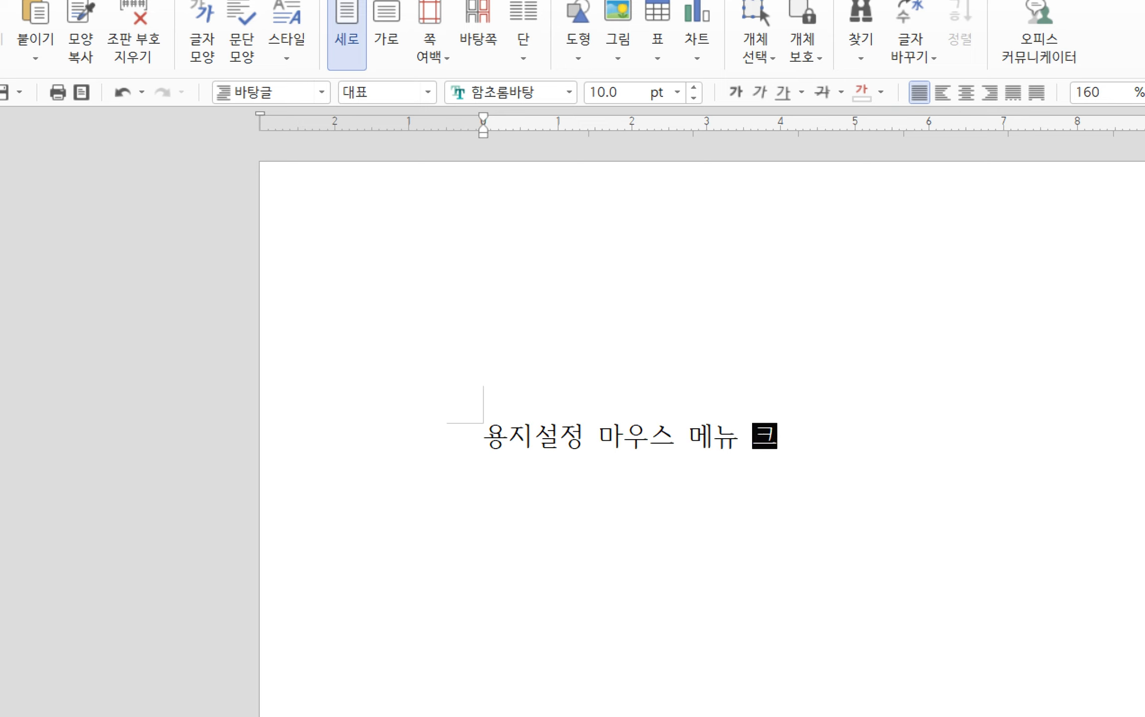
pyautogui.press('Home')
pyautogui.write('1.')
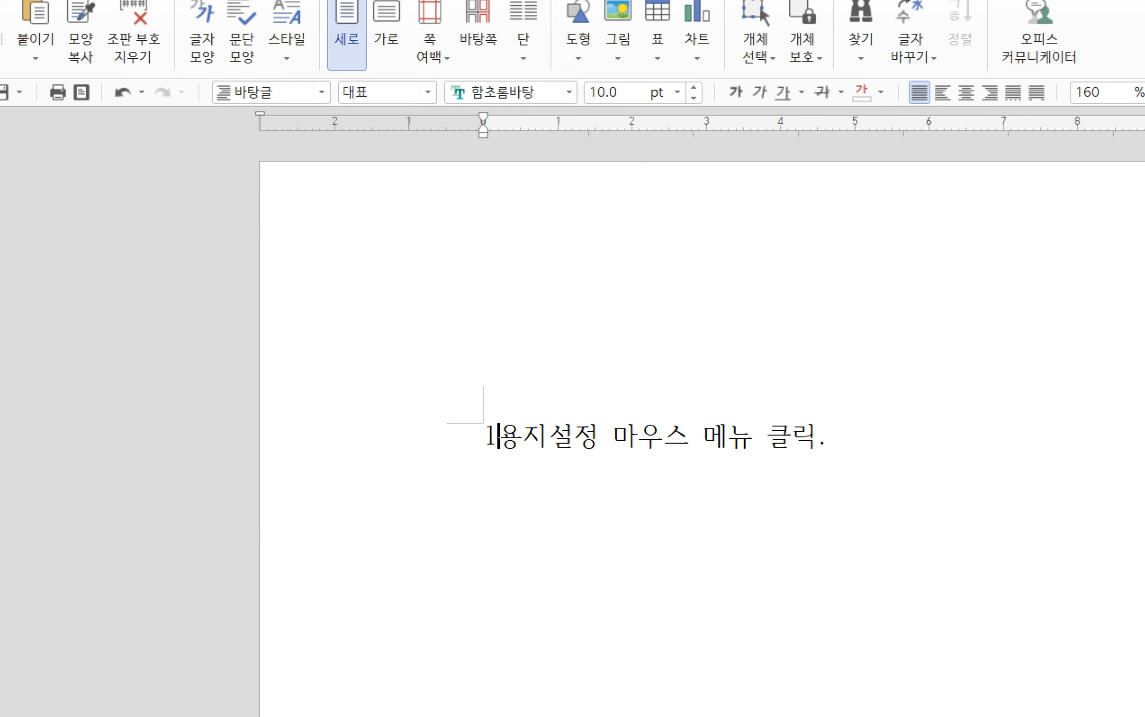
# - Add a second numbered line reading "2. F7 단축키 누르면 용지설정 가능"
pyautogui.press('End')
pyautogui.press('Return')
pyautogui.write('2. ')
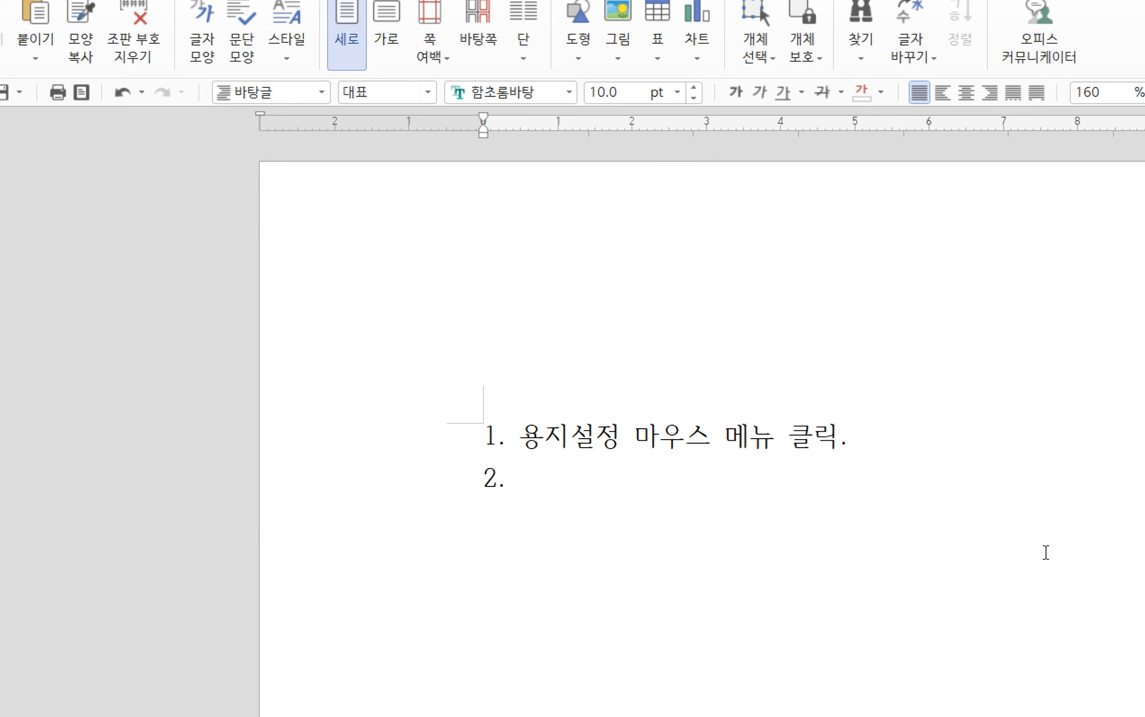
pyautogui.write('ㄹ')
pyautogui.press('BackSpace')
pyautogui.press('Hangul')
pyautogui.write('F7')
pyautogui.press('Hangul')
pyautogui.write('단')
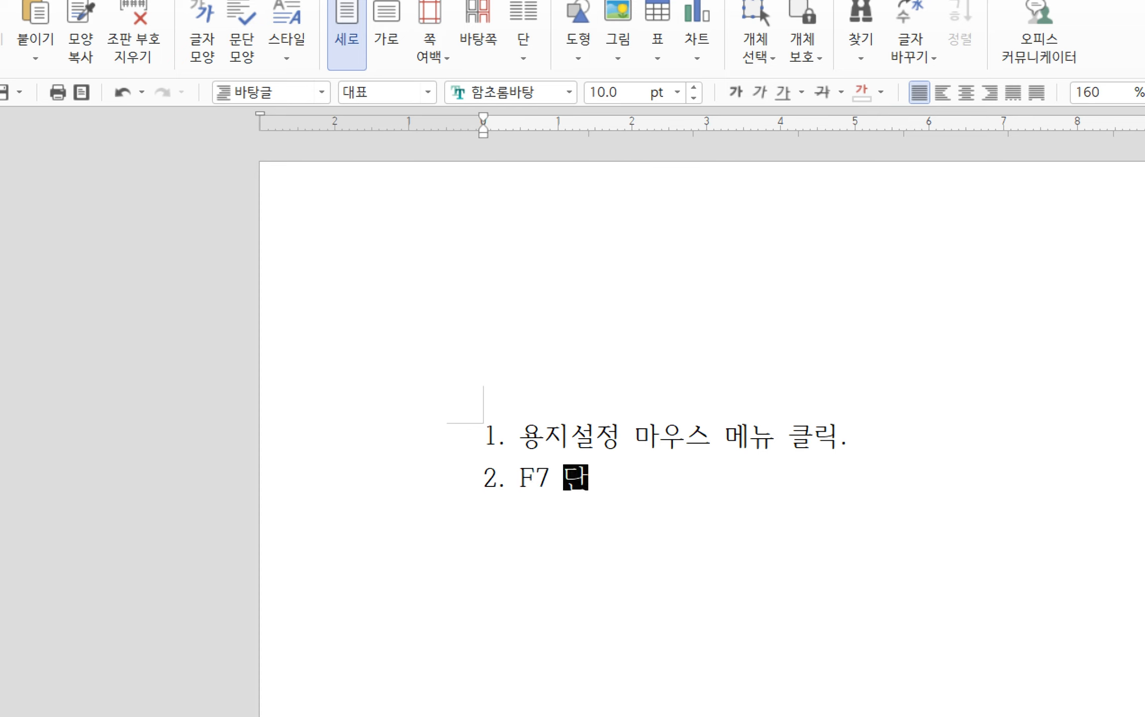
pyautogui.write('축키 누')
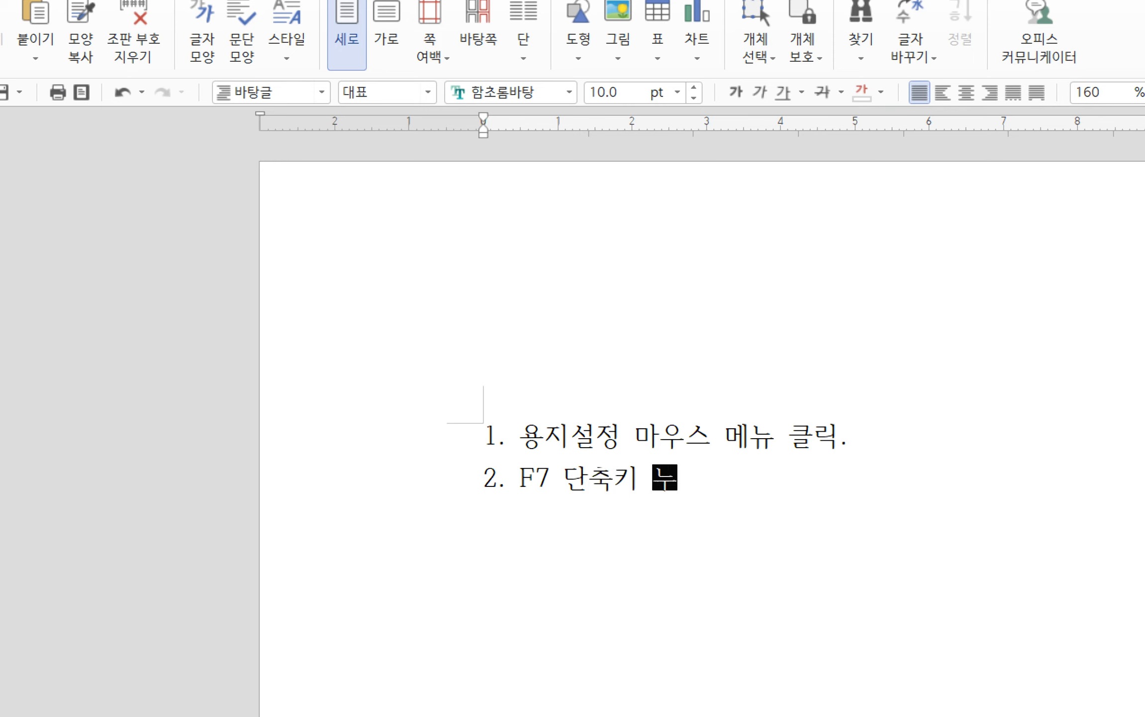
pyautogui.write('르며ㄴ ')
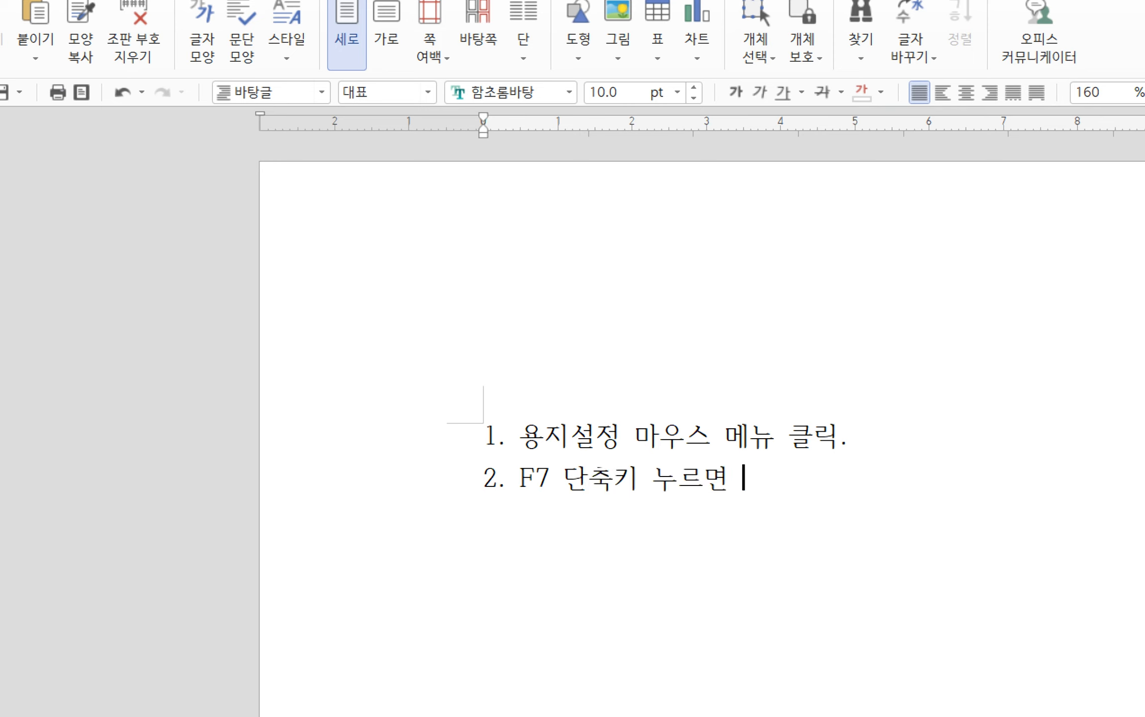
pyautogui.write('용지설정')
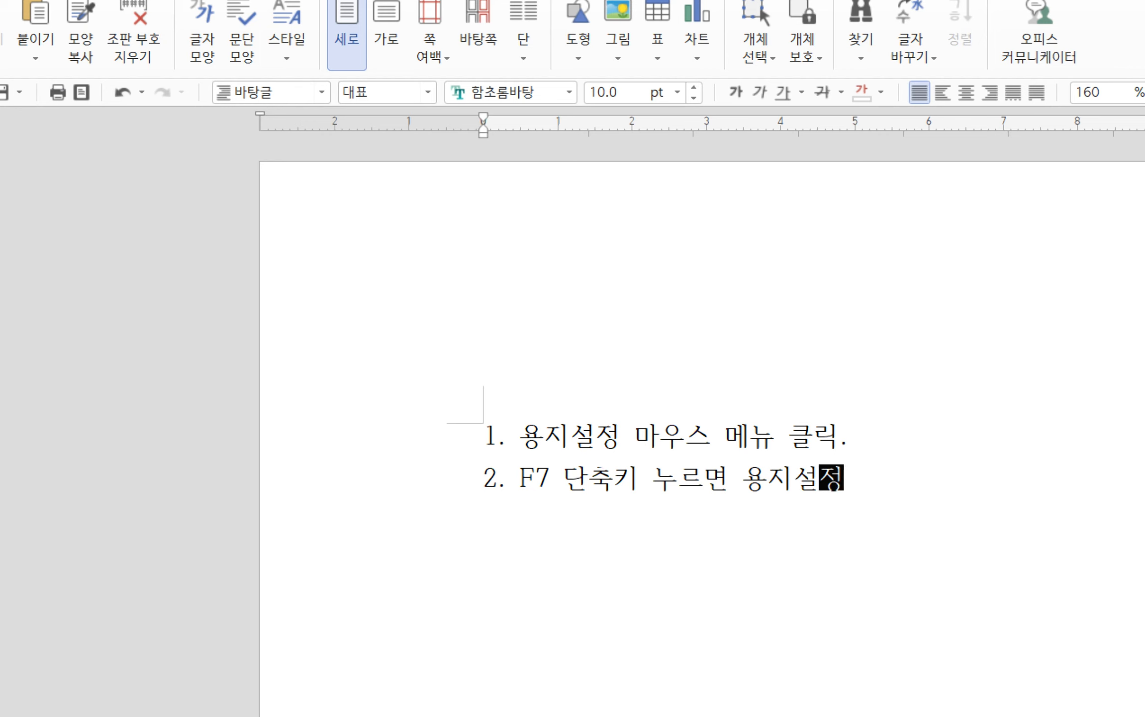
pyautogui.write(' 가느ㅇ')
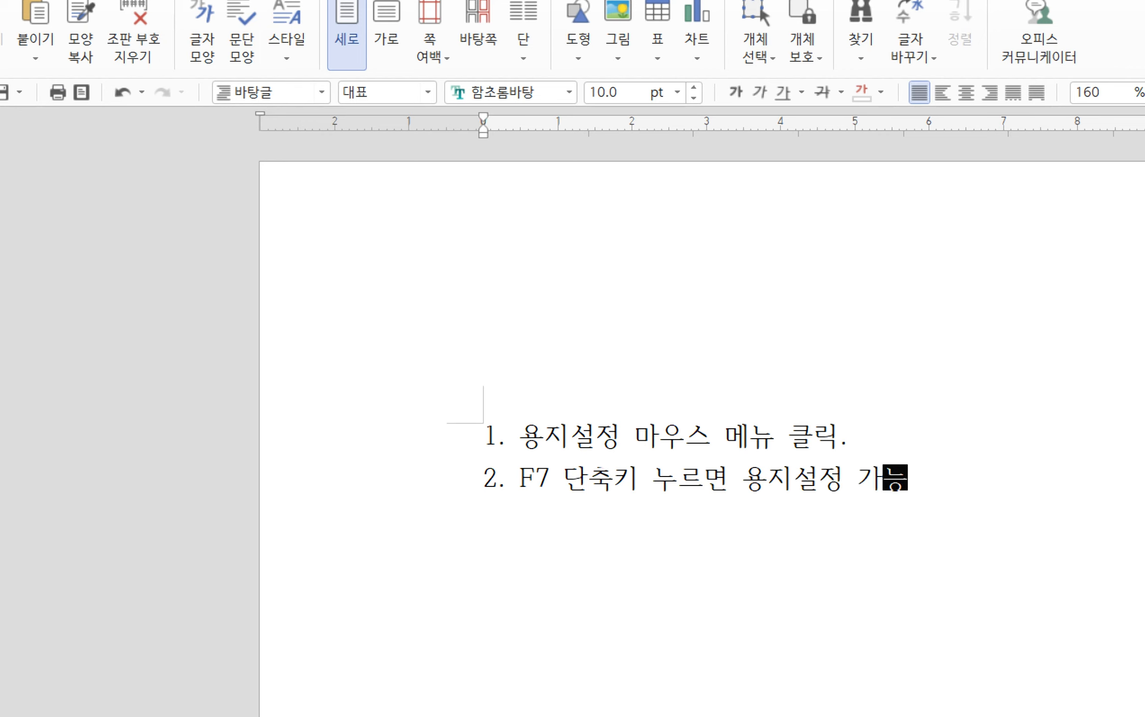
# - Leave an empty line below the list and start a new paragraph with "용지설정을 가장 먼저 하는이유 :"
pyautogui.press('Return')
pyautogui.press('Return')
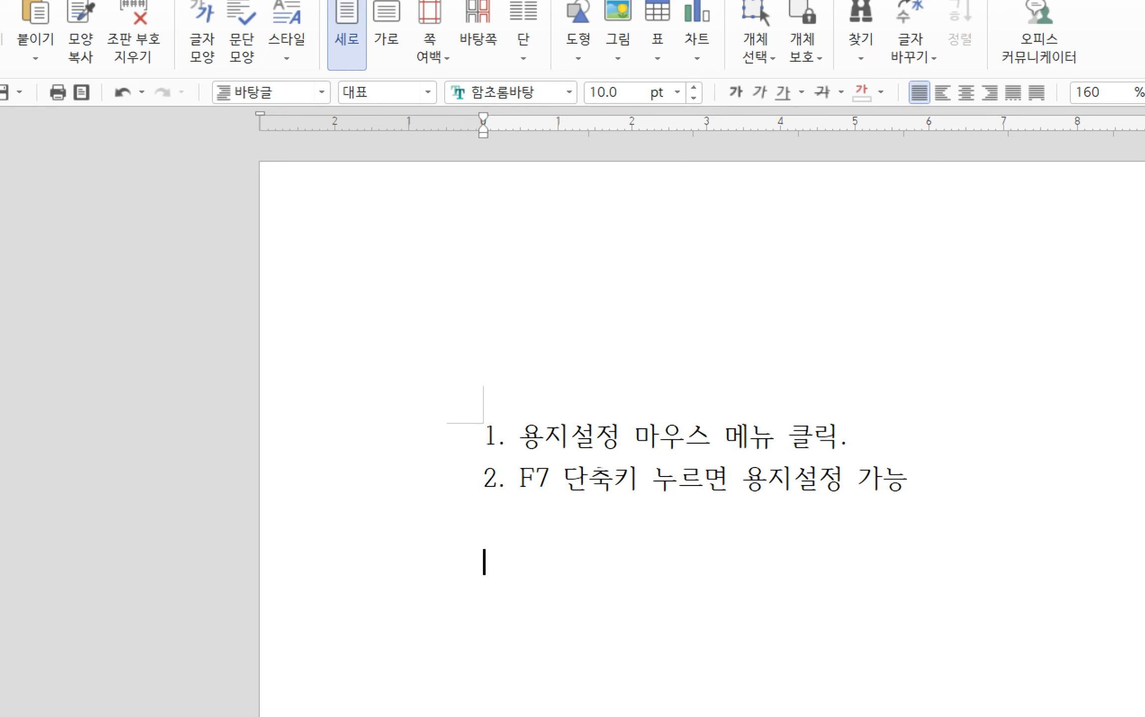
pyautogui.write('용지')
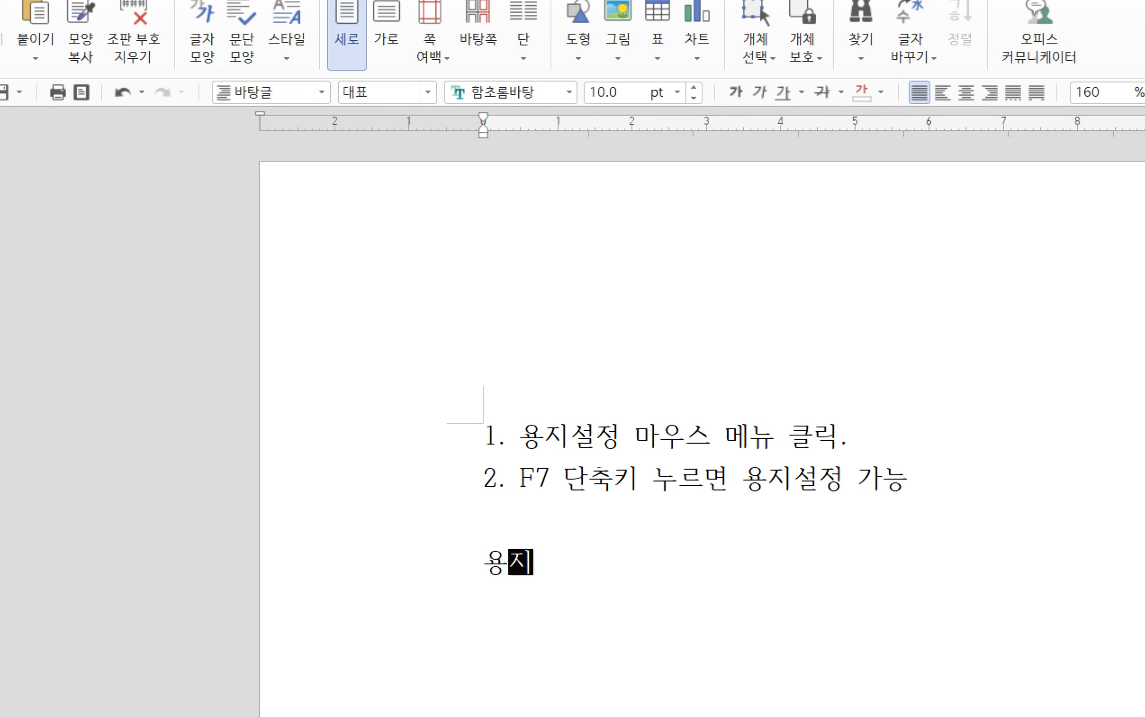
pyautogui.write('설ㅈ정을 가장')
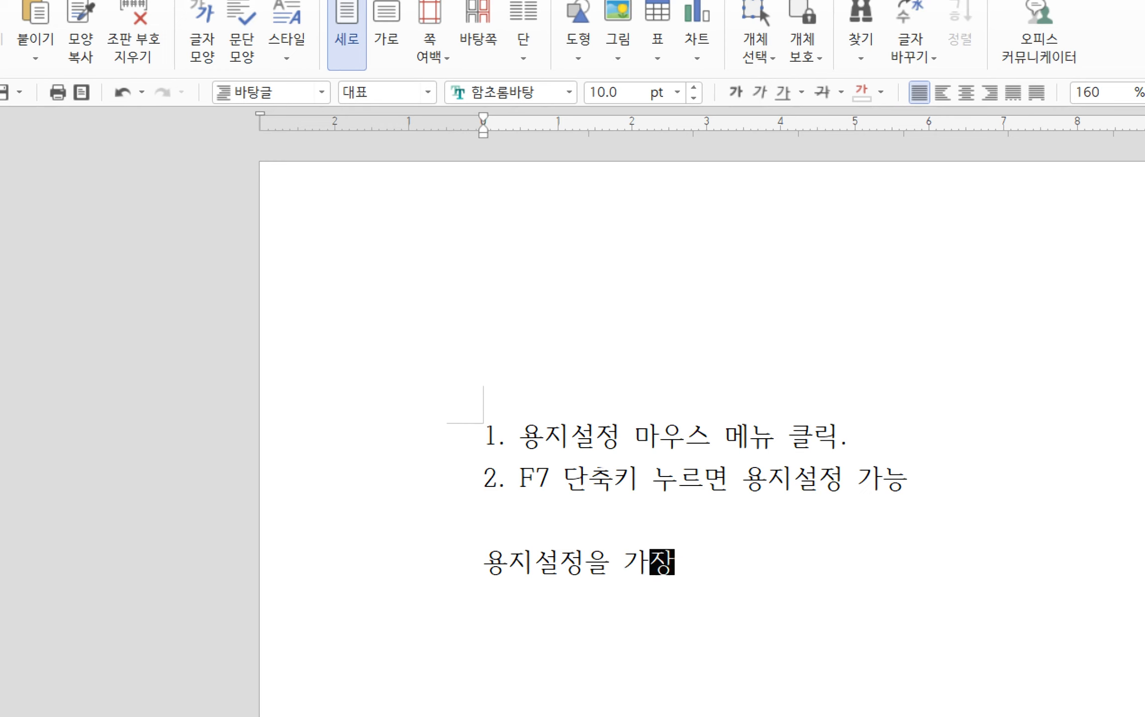
pyautogui.write(' 멊저 하늪')
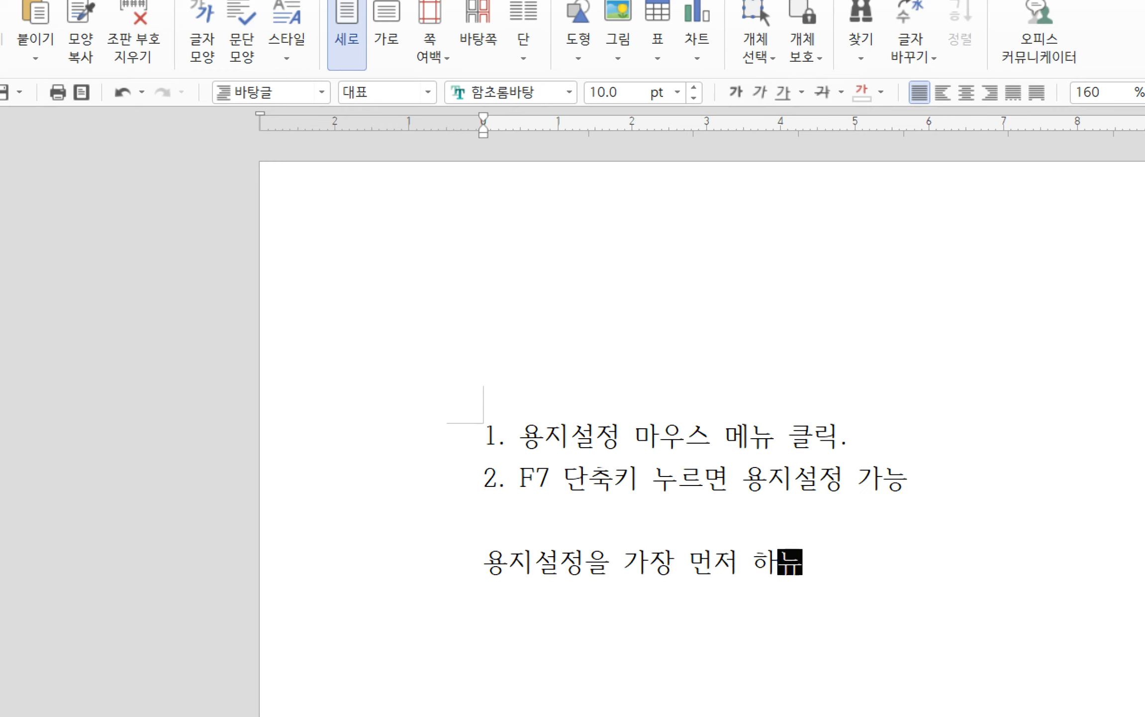
pyautogui.write('이')
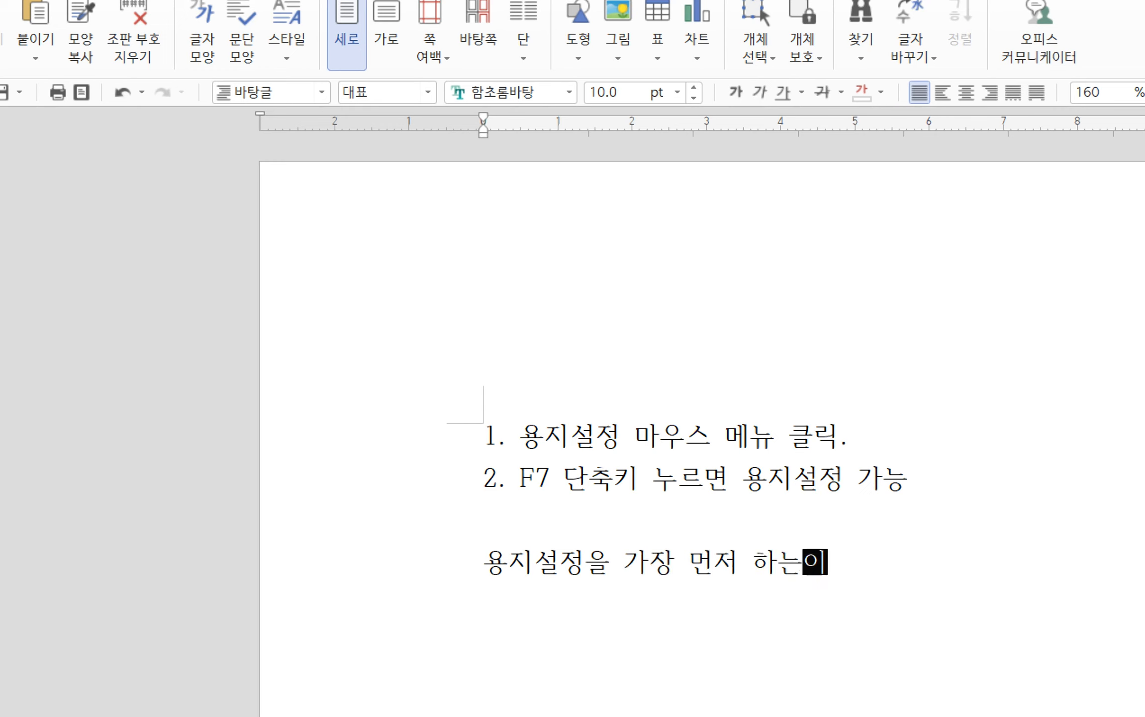
pyautogui.write('유 :')
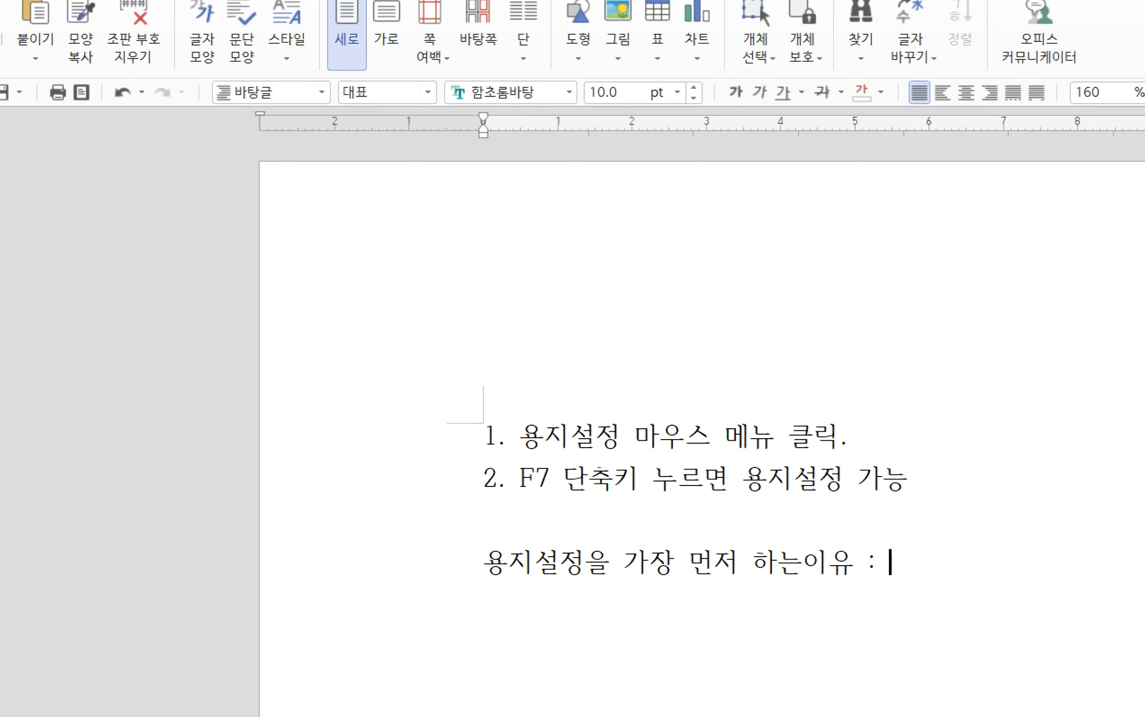
# - Complete the reason with "내가 문서작업 가능한 공간을 넓게 확보하기 위해" and briefly highlight the sentence
pyautogui.write(' 내가 ㅁ문서작')
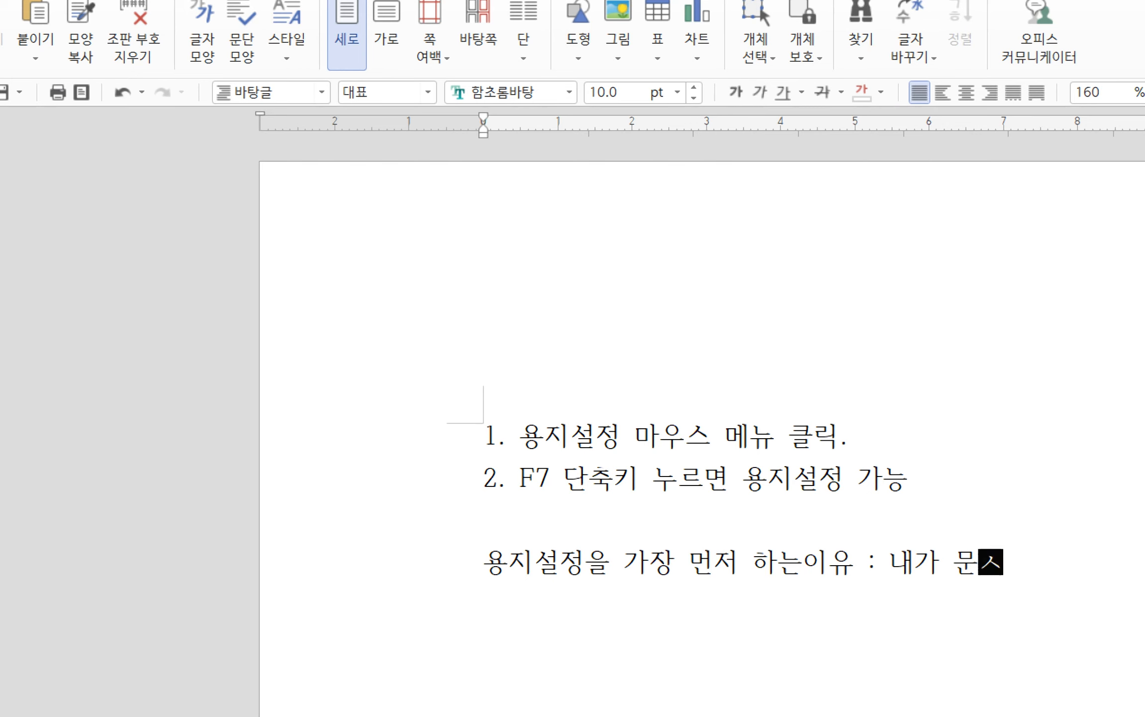
pyautogui.write('업 가능한')
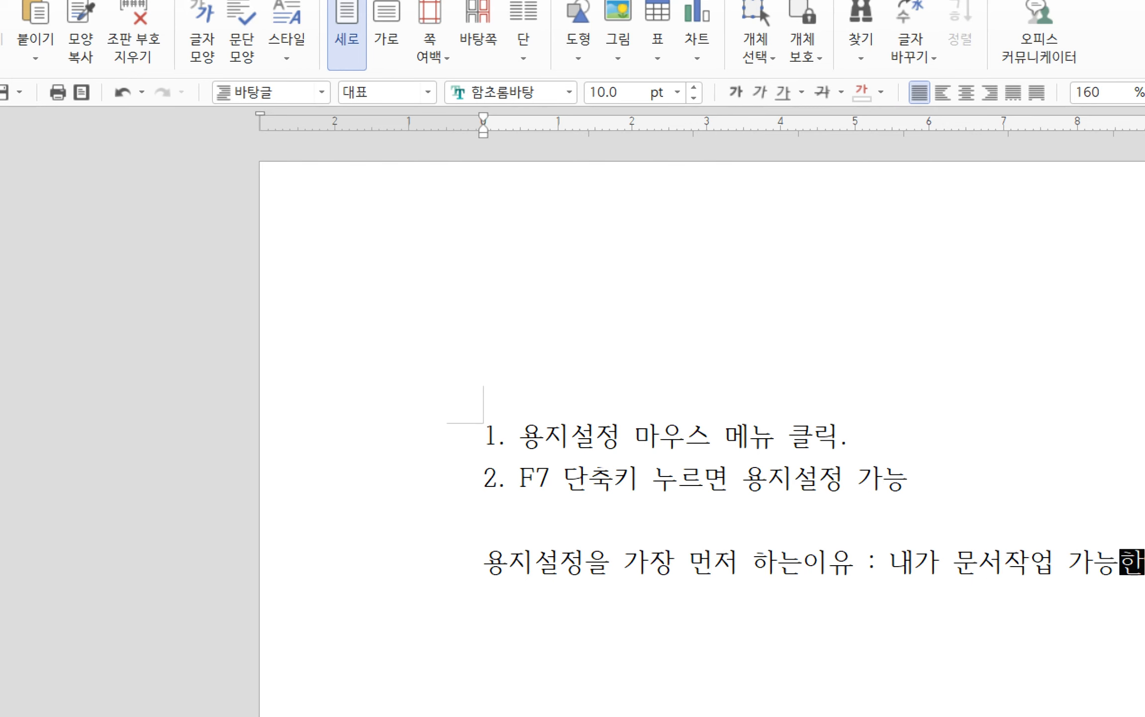
pyautogui.write(' 공')
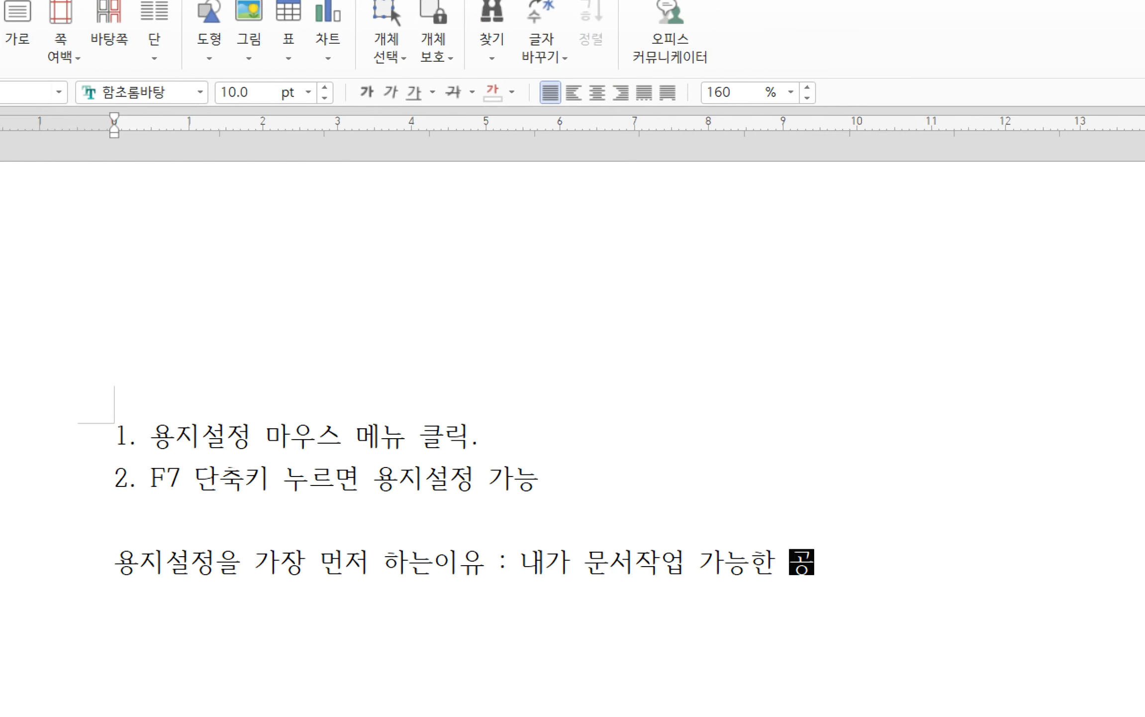
pyautogui.write('간을 넓게 ')
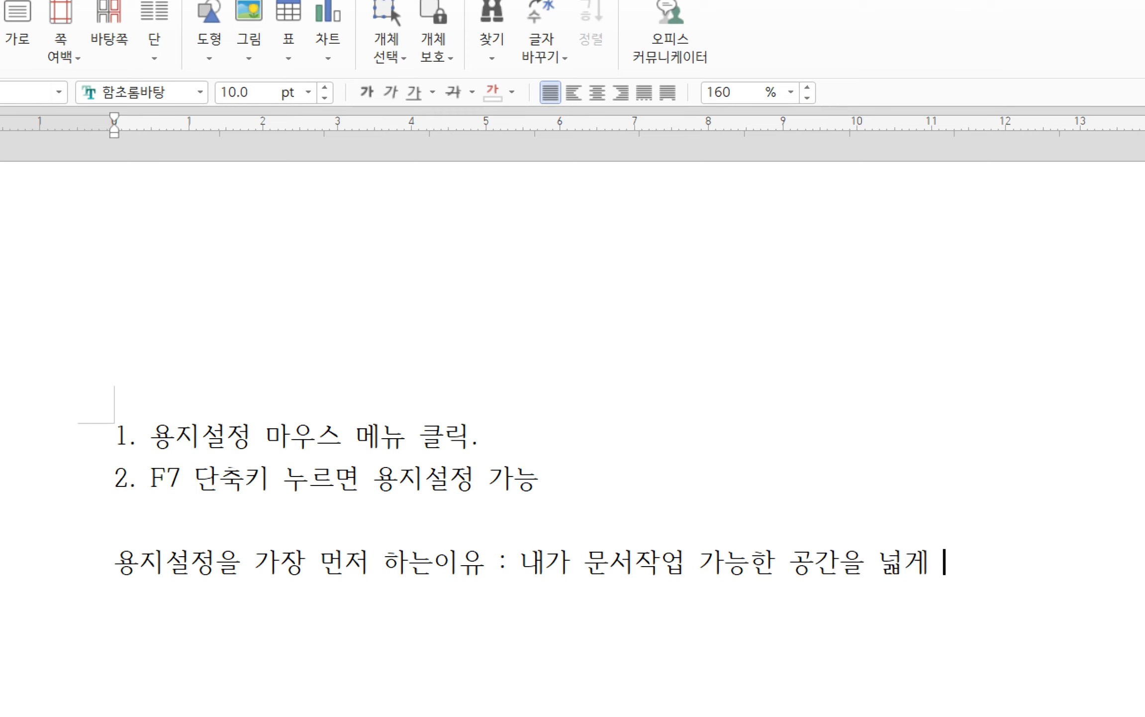
pyautogui.write('확ㅂ보하기 위해')
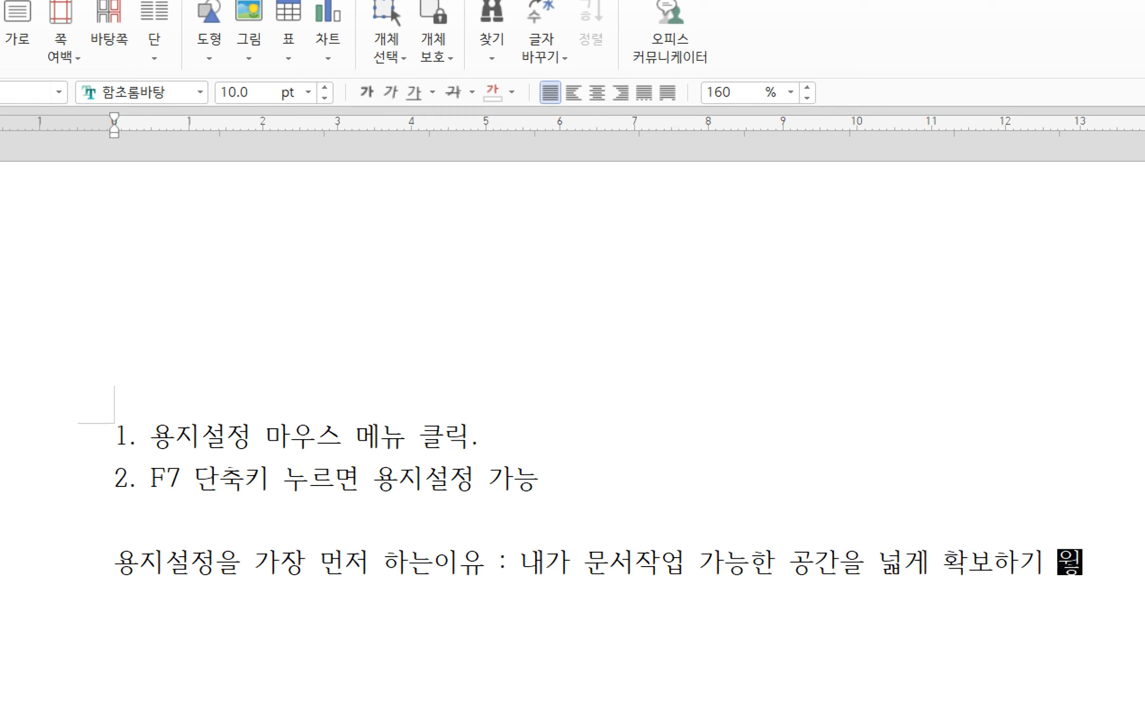
pyautogui.click(550, 486)
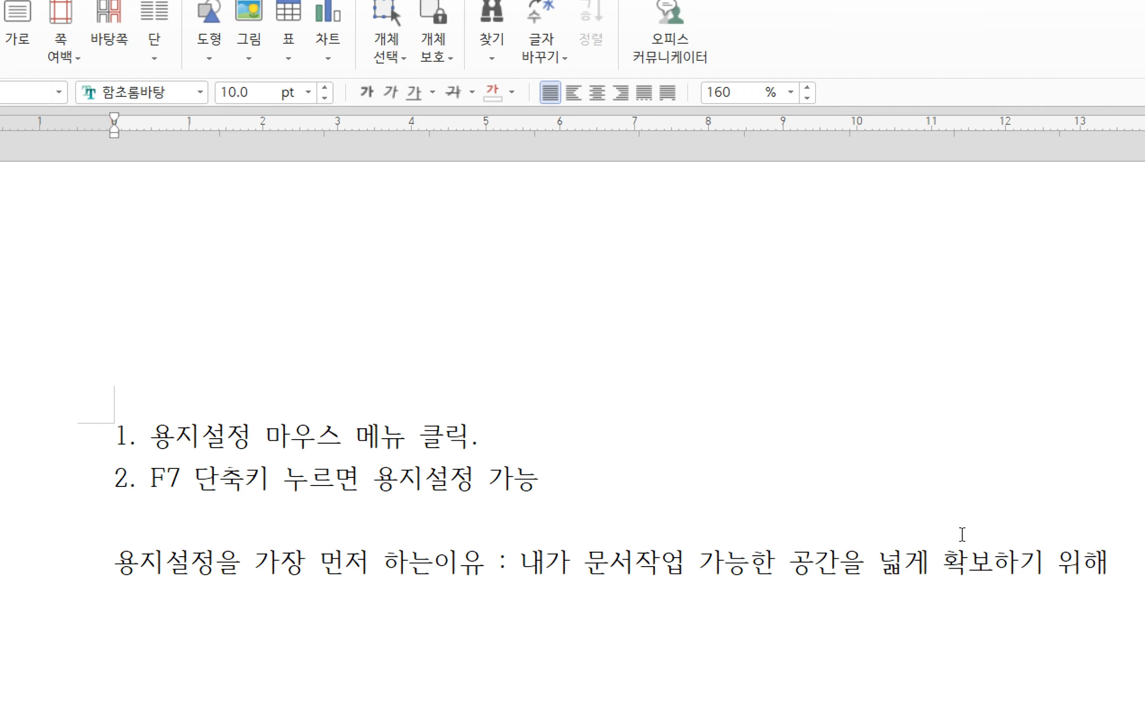
pyautogui.moveTo(1107, 568); pyautogui.dragTo(84, 514)
pyautogui.click(85, 522)
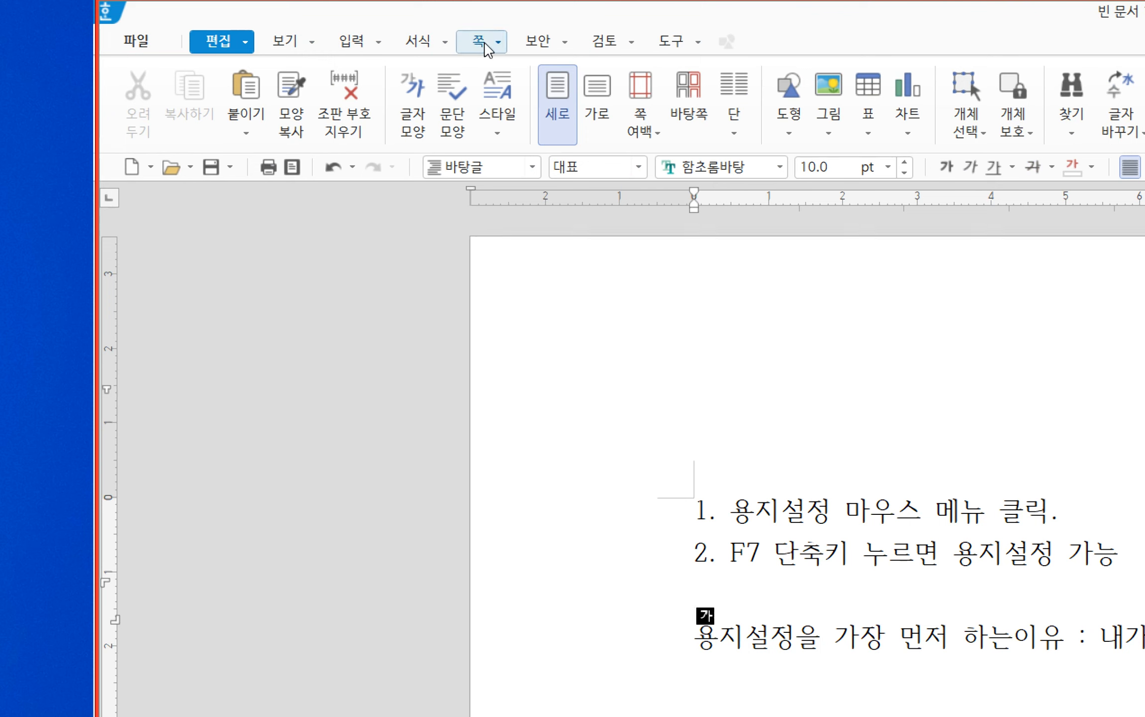
# - Open the 편집 용지 page setup dialog and move it to uncover more of the document text
pyautogui.click(478, 41)
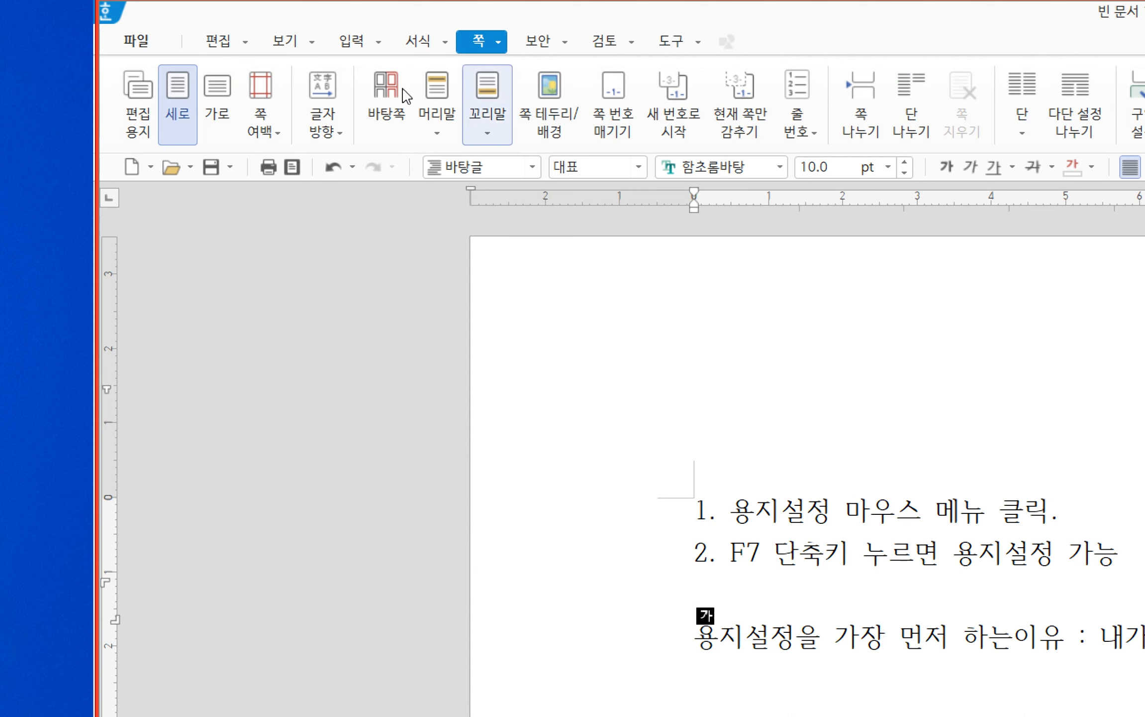
pyautogui.click(499, 43)
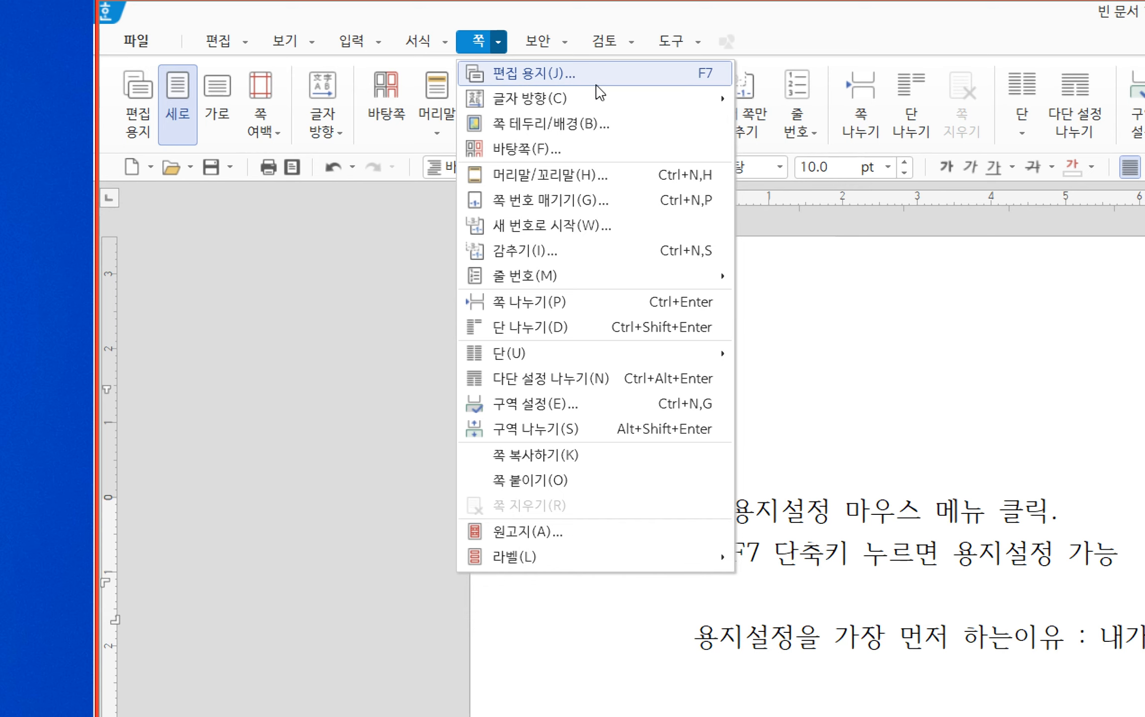
pyautogui.click(677, 78)
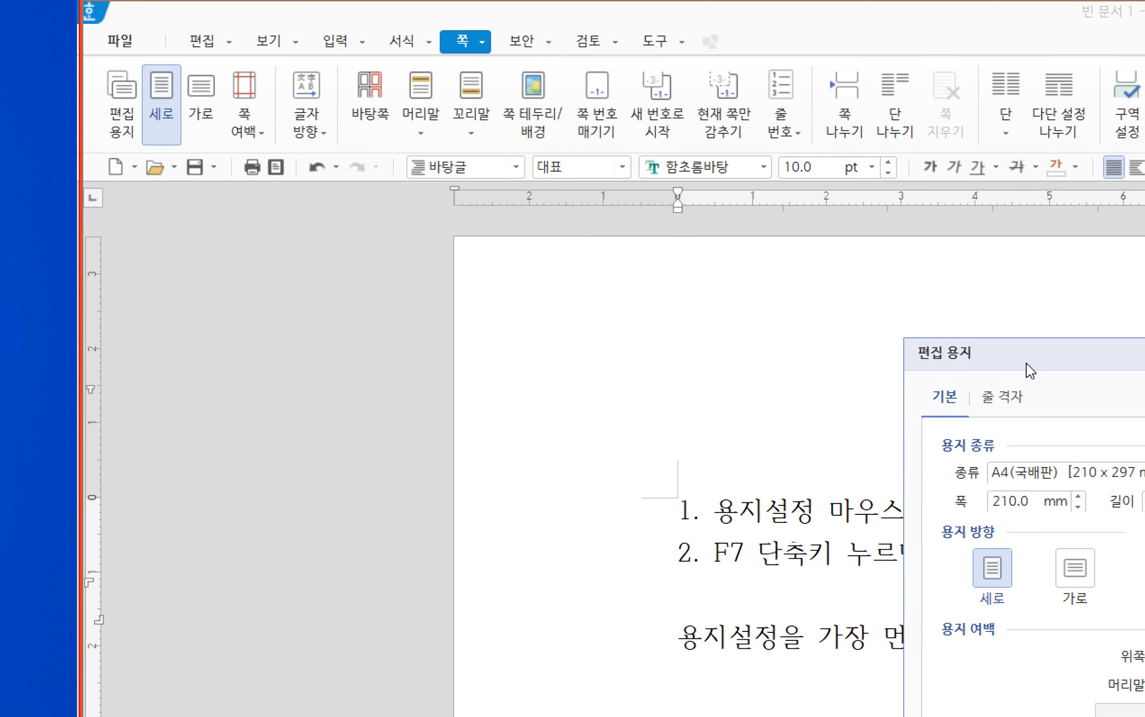
pyautogui.moveTo(1030, 370); pyautogui.dragTo(409, 89)
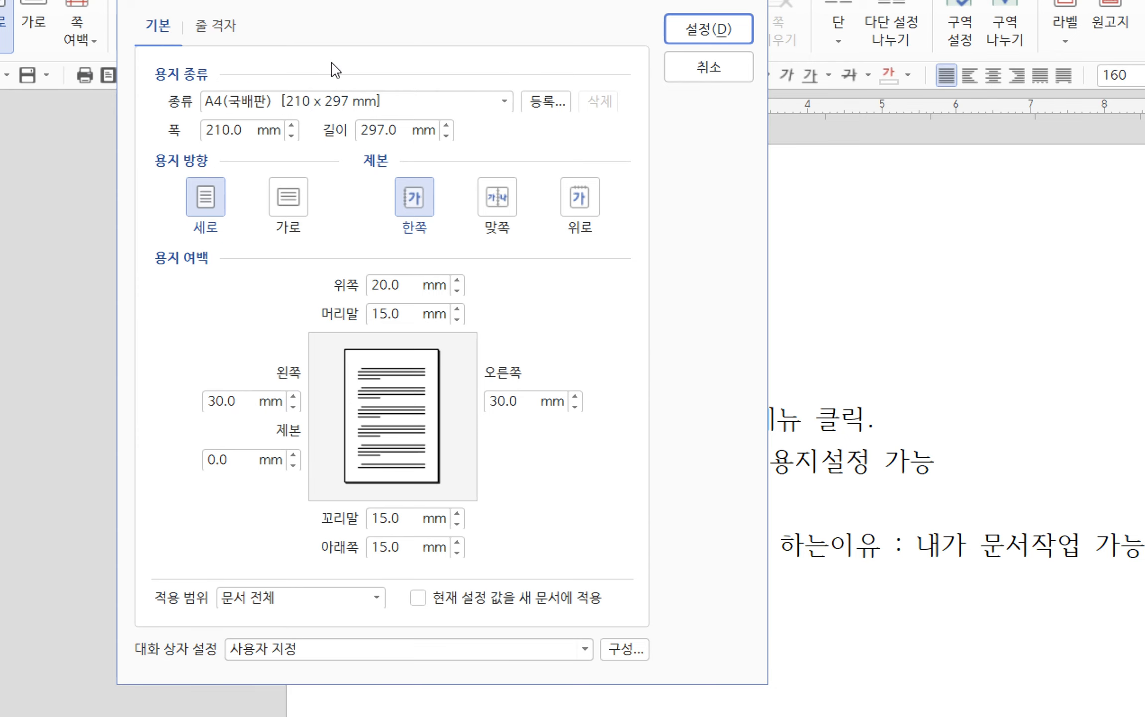
# - Set the document's left page margin (왼쪽) to 15 mm and apply the page setup
pyautogui.moveTo(322, 92); pyautogui.dragTo(731, 516)
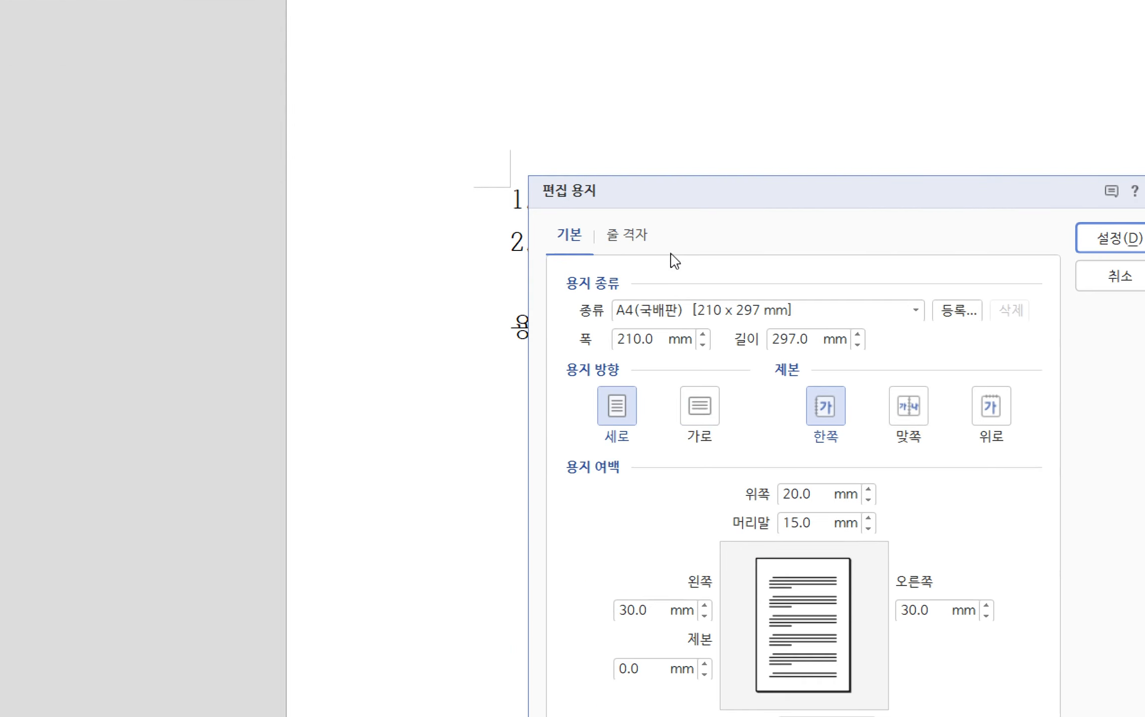
pyautogui.moveTo(673, 197); pyautogui.dragTo(763, 131)
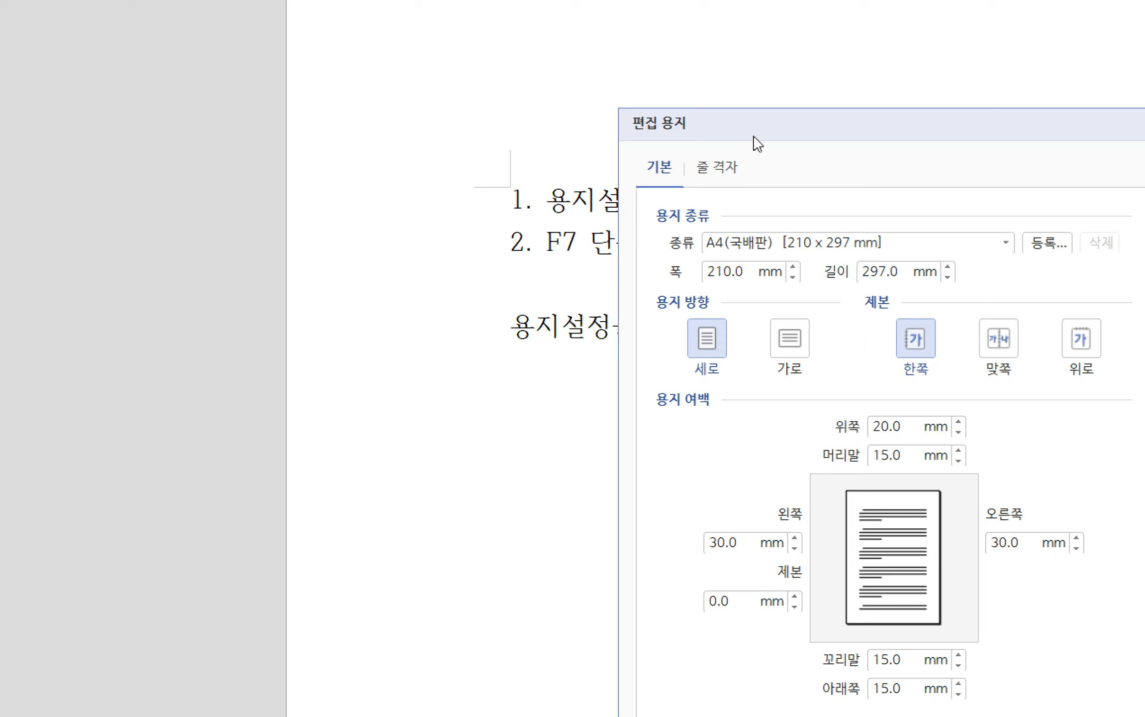
pyautogui.moveTo(751, 128); pyautogui.dragTo(663, 48)
pyautogui.click(647, 462)
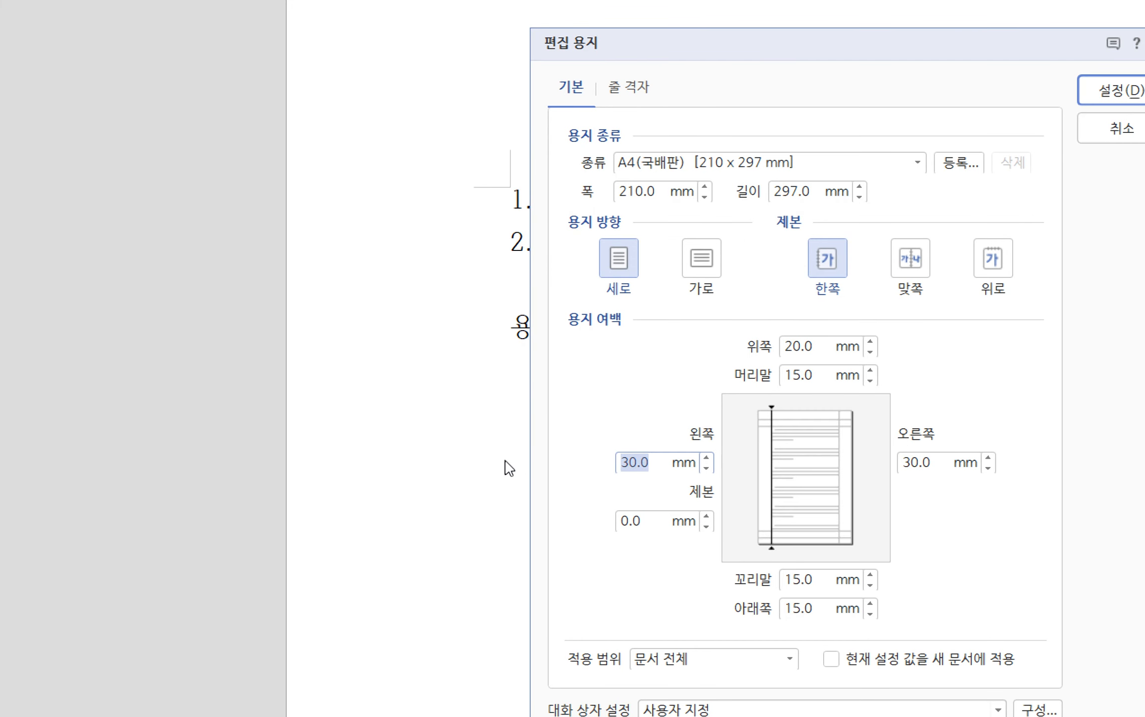
pyautogui.doubleClick(657, 464)
pyautogui.write('15')
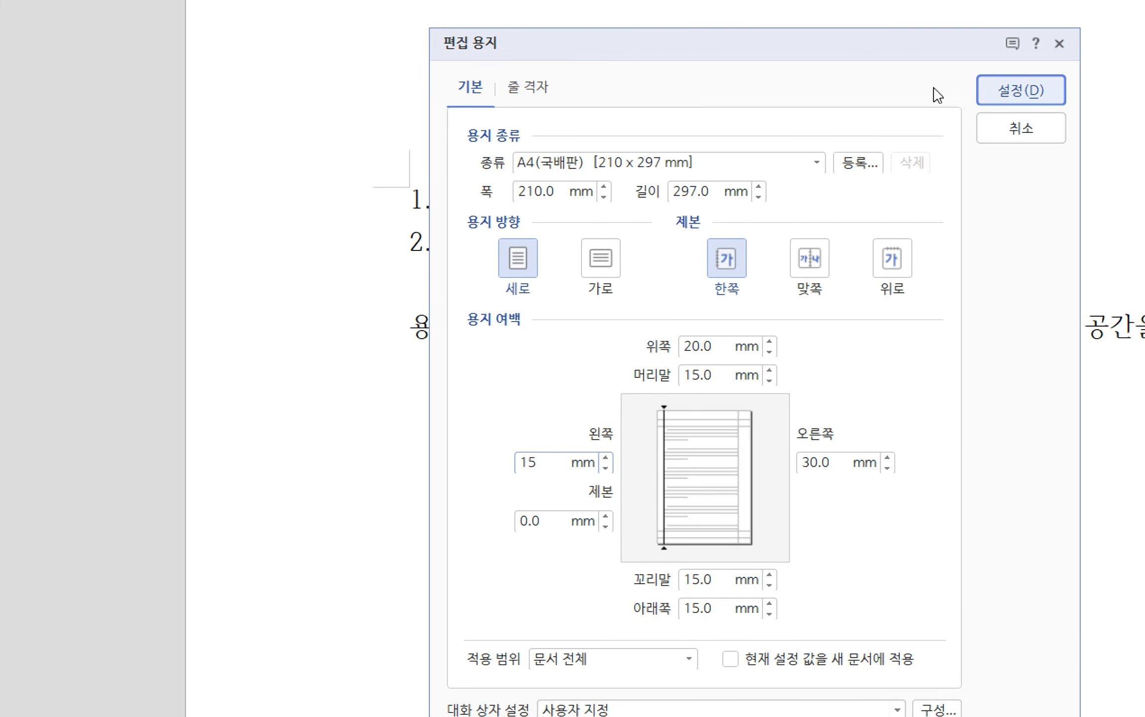
pyautogui.click(995, 91)
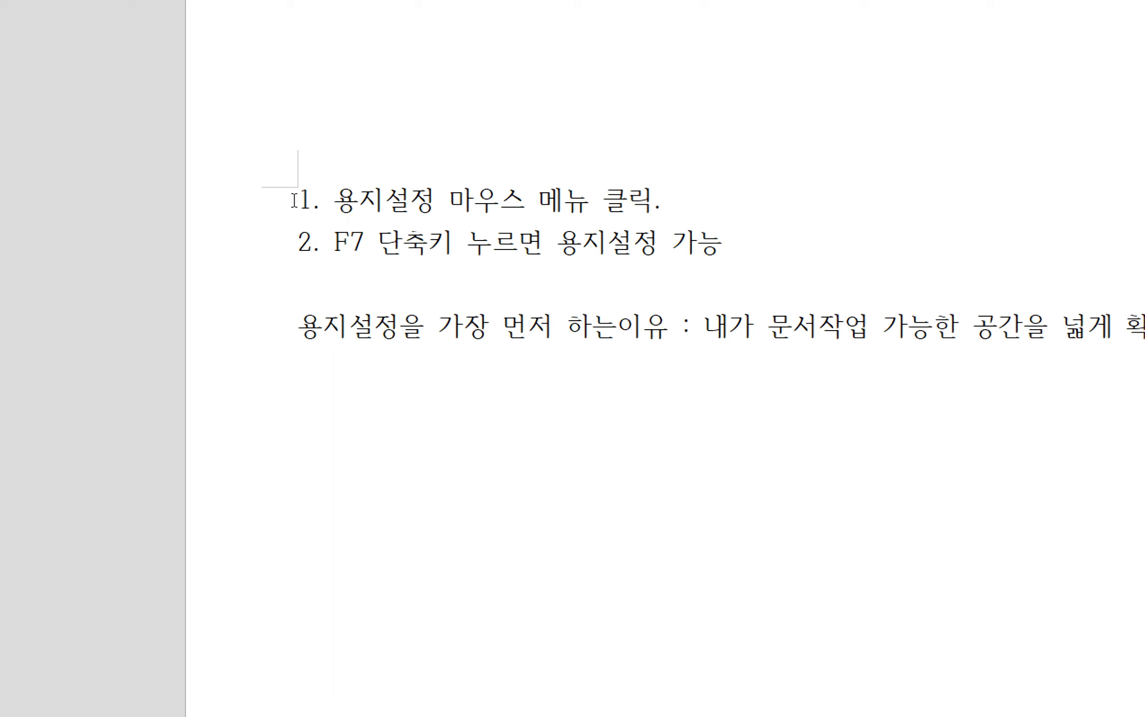
# - Reopen the 편집 용지 page setup and reduce the left margin (왼쪽) to 10 mm, applying it to the document
pyautogui.click(294, 199)
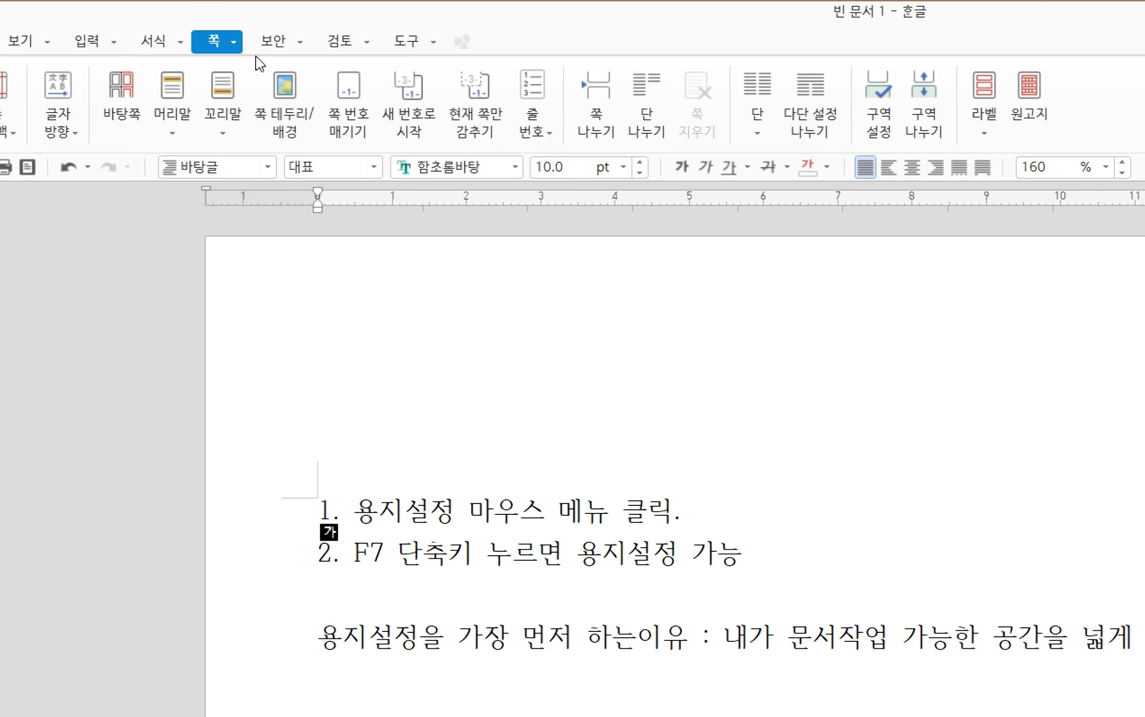
pyautogui.click(233, 45)
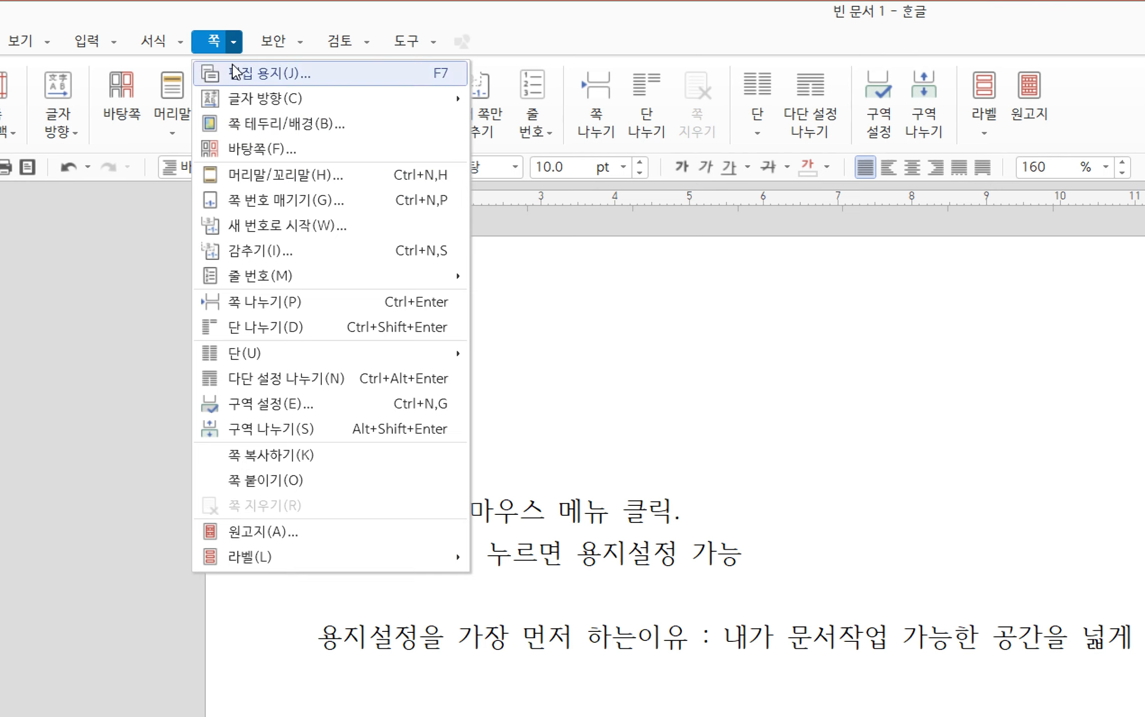
pyautogui.click(259, 73)
pyautogui.moveTo(745, 366); pyautogui.dragTo(471, 260)
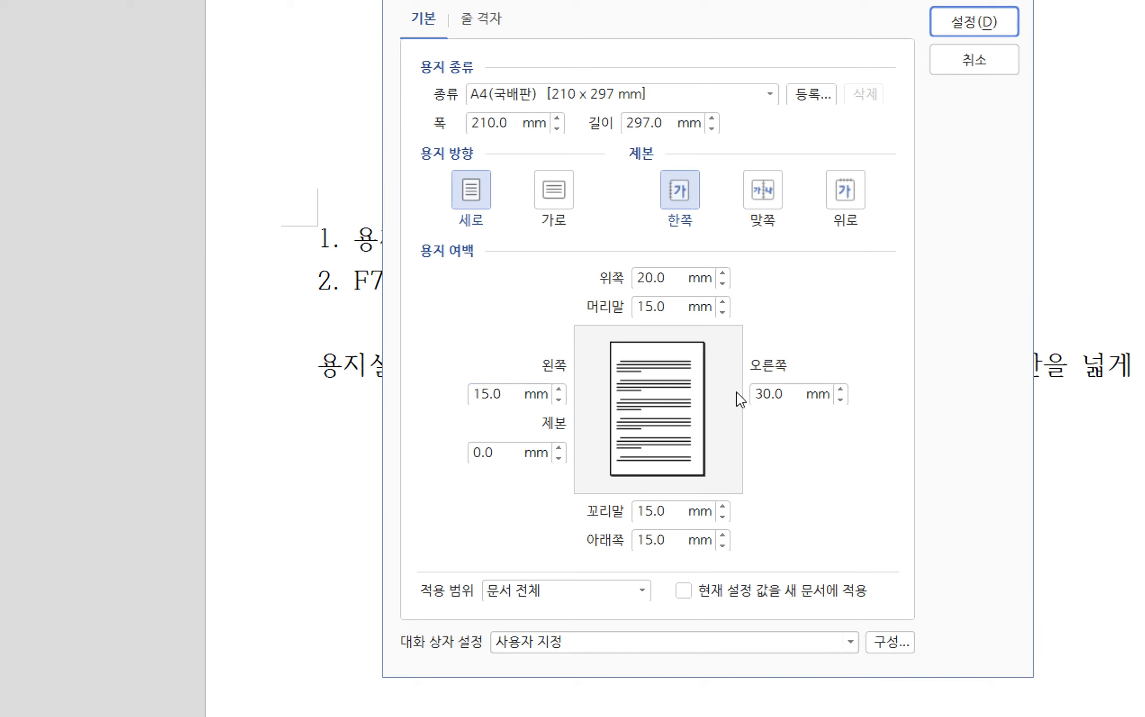
pyautogui.moveTo(513, 391); pyautogui.dragTo(309, 393)
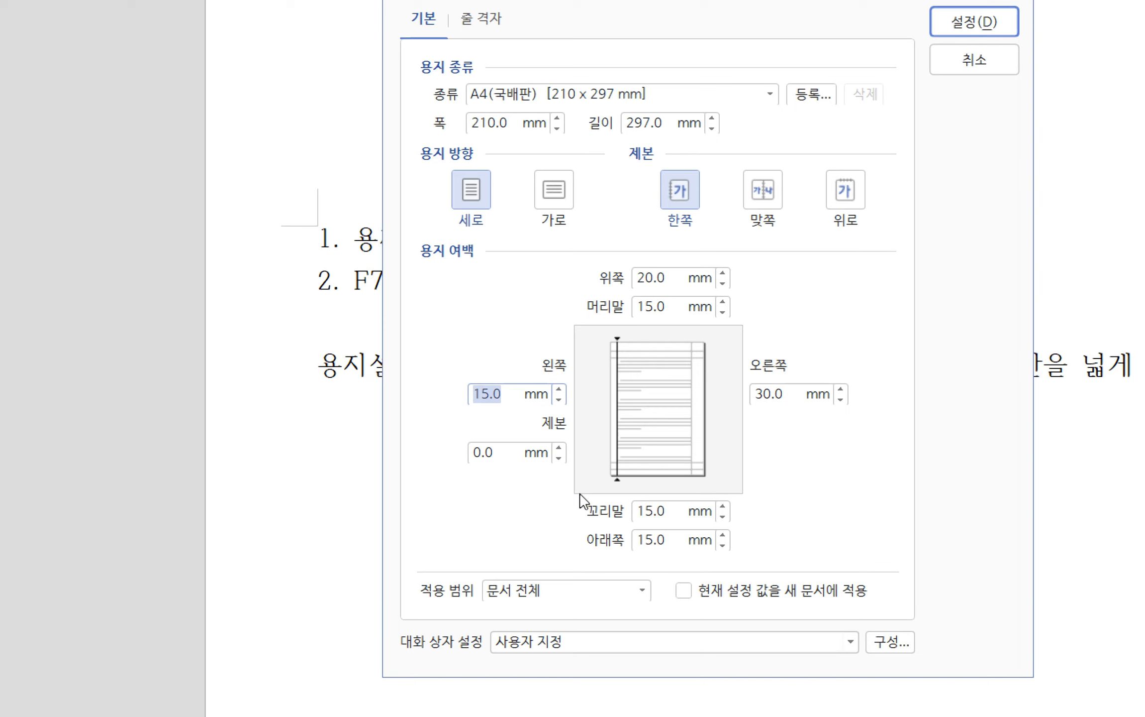
pyautogui.write('10')
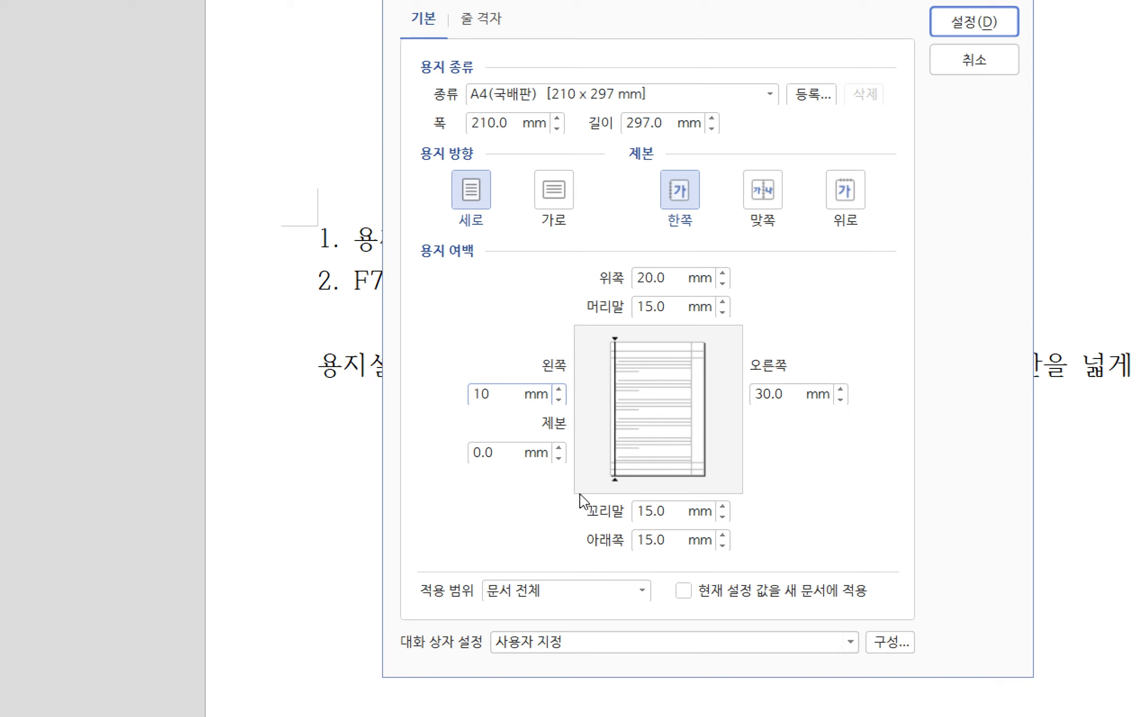
pyautogui.press('Return')
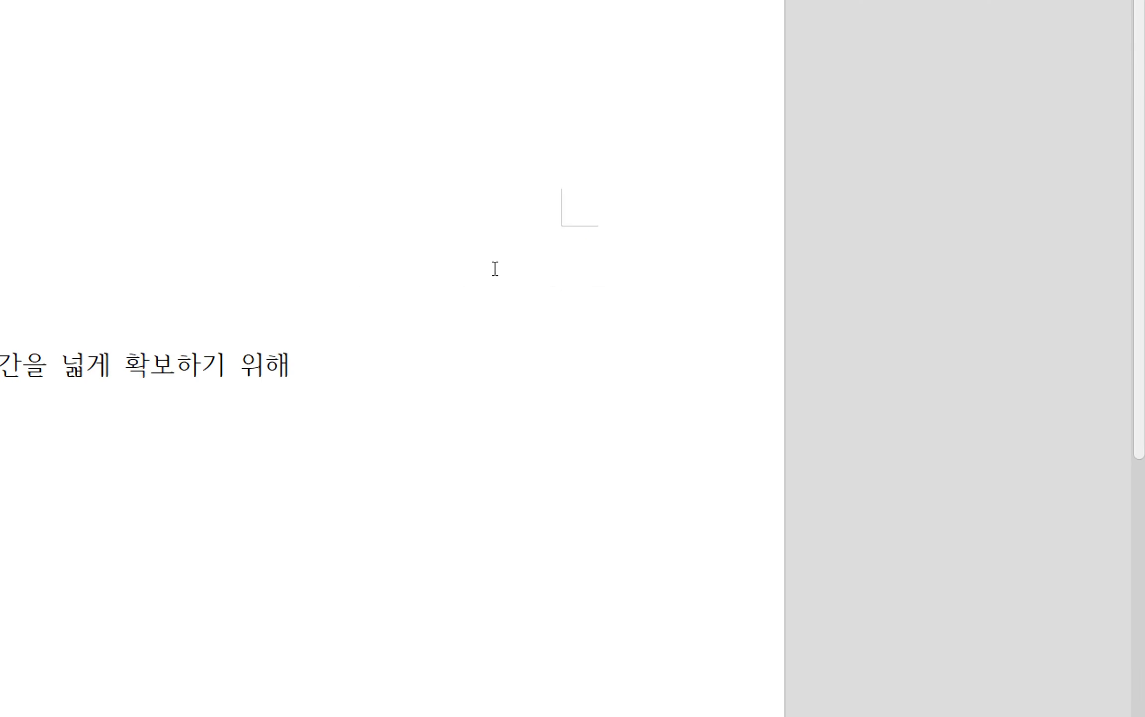
# - Set the right margin (오른쪽) to 10 mm in 편집 용지 and uncover the page's right edge for comparison
pyautogui.press('F7')
pyautogui.moveTo(185, 91); pyautogui.dragTo(836, 63)
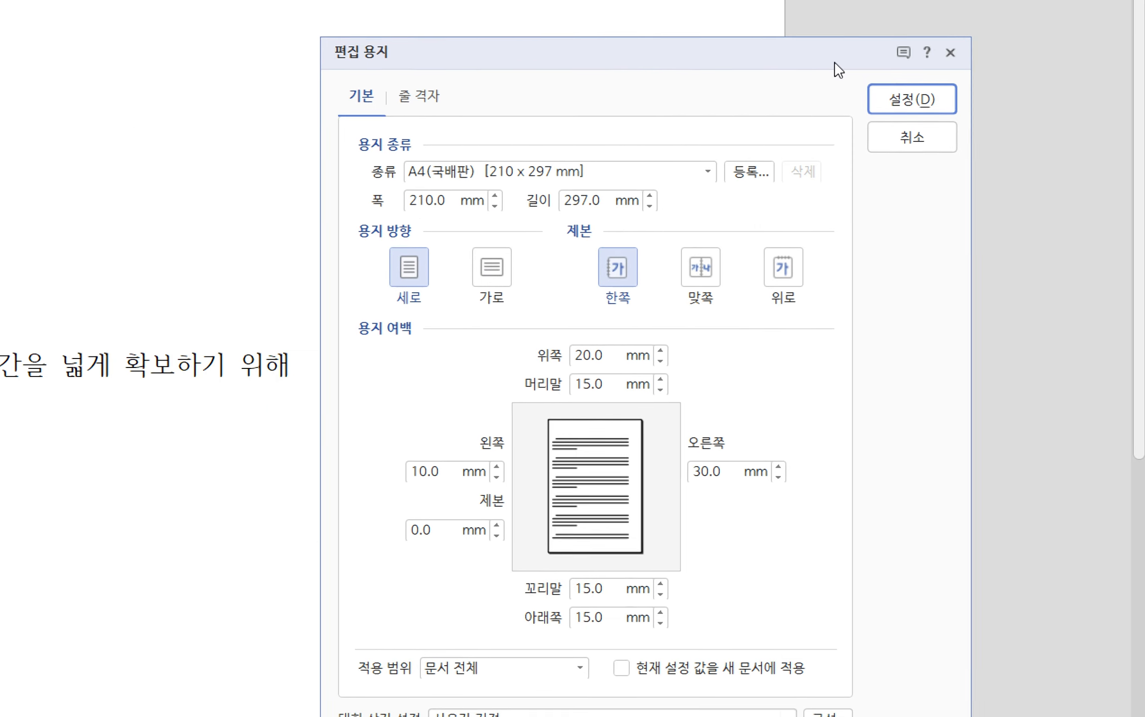
pyautogui.click(719, 473)
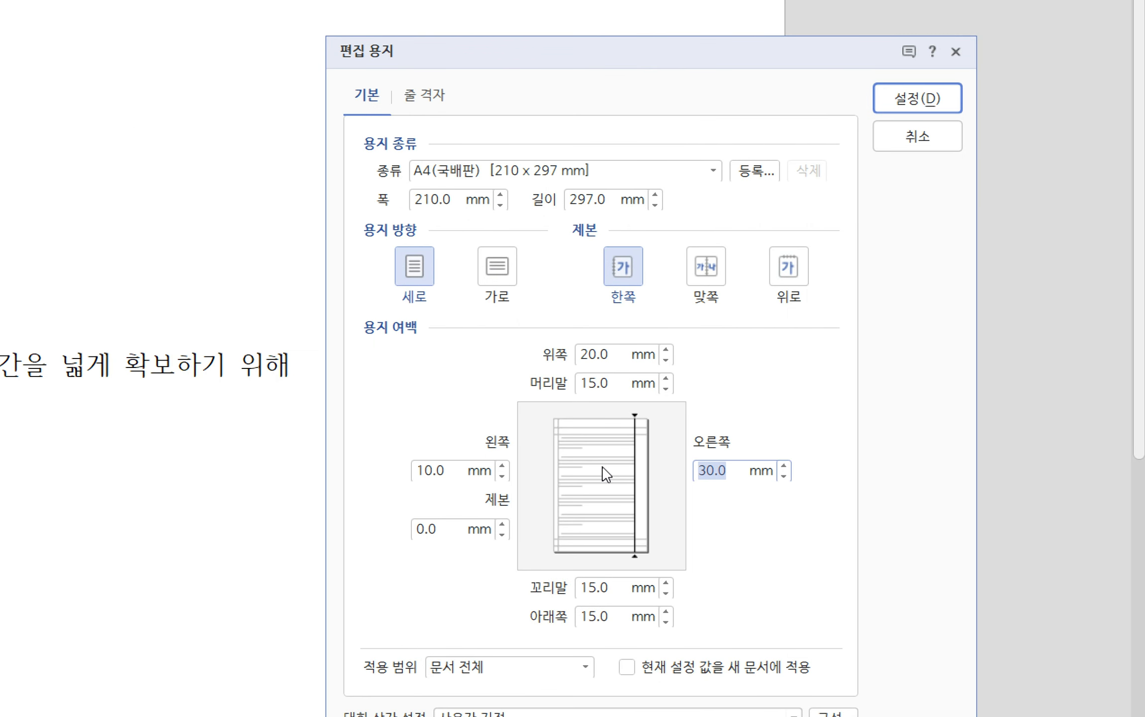
pyautogui.write('10')
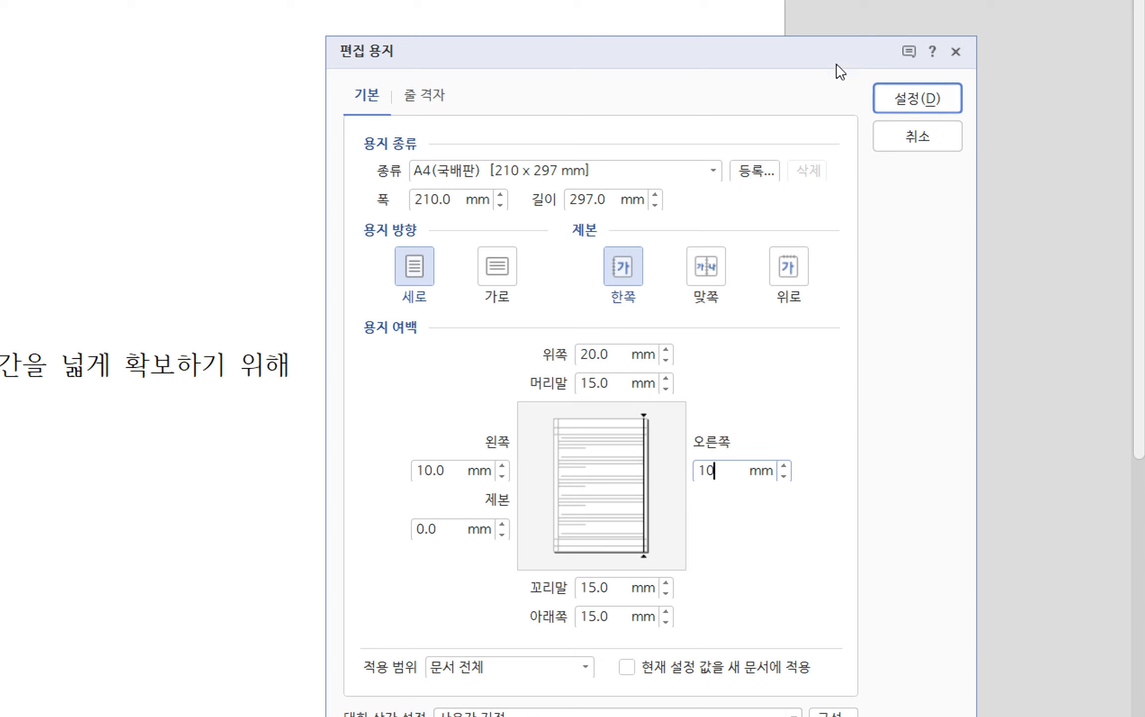
pyautogui.moveTo(839, 72); pyautogui.dragTo(380, 105)
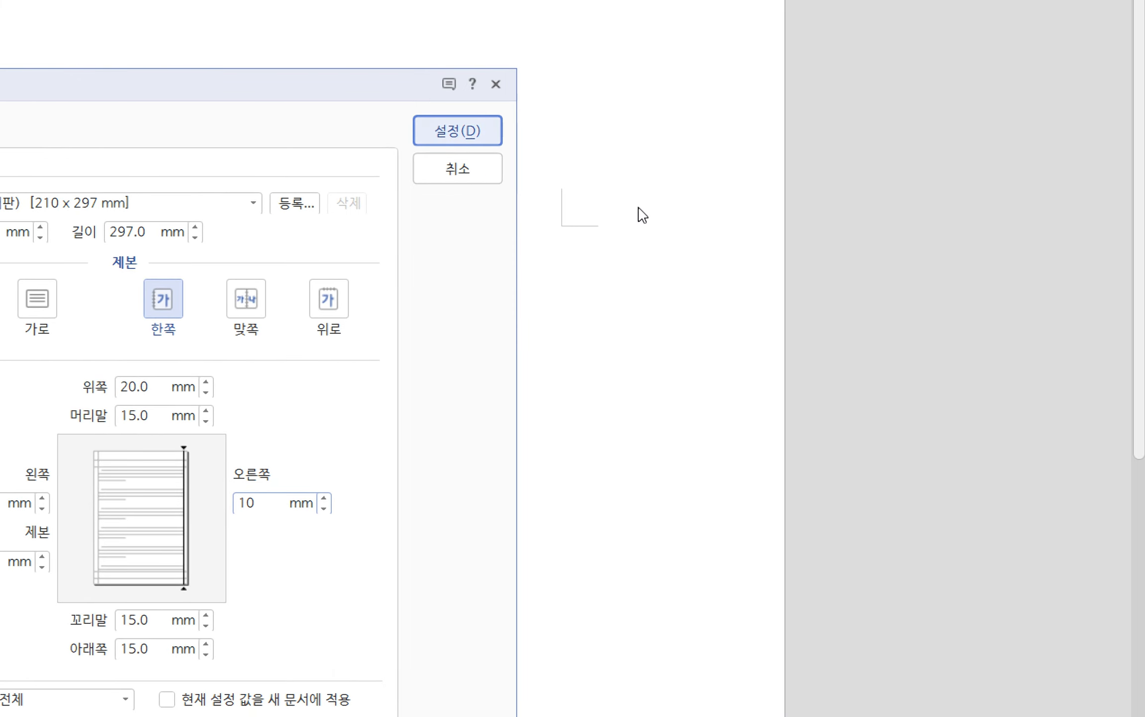
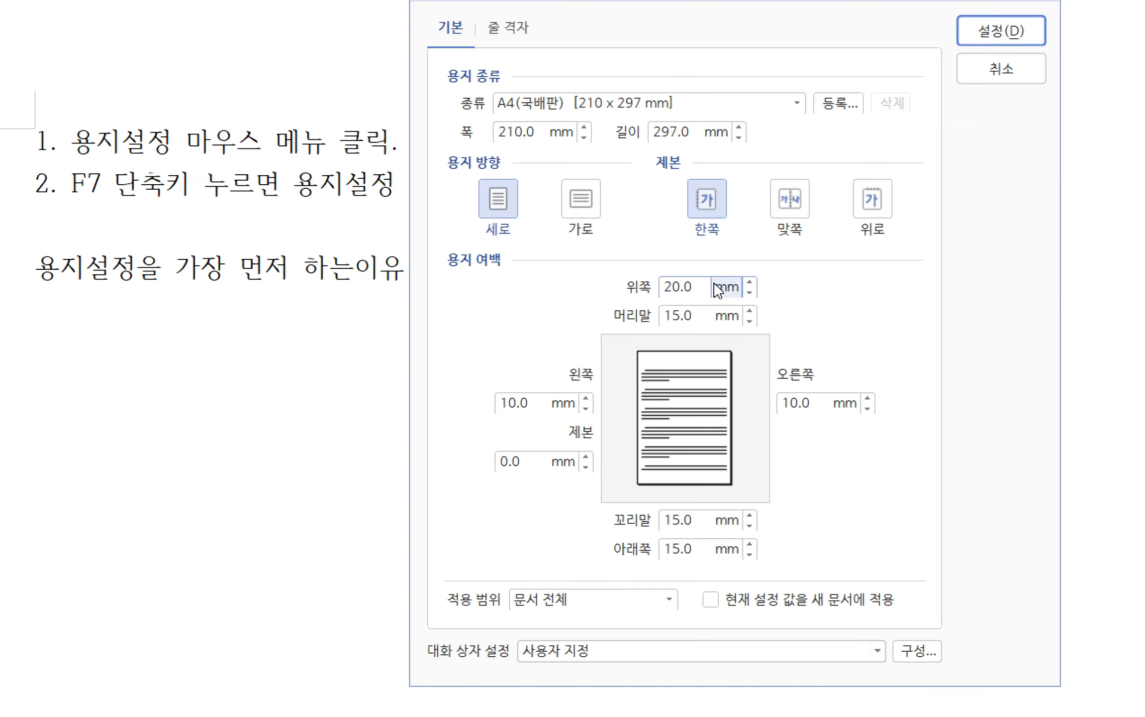
# - Set the top margin (위쪽) to 0 mm and apply the page setup
pyautogui.click(699, 291)
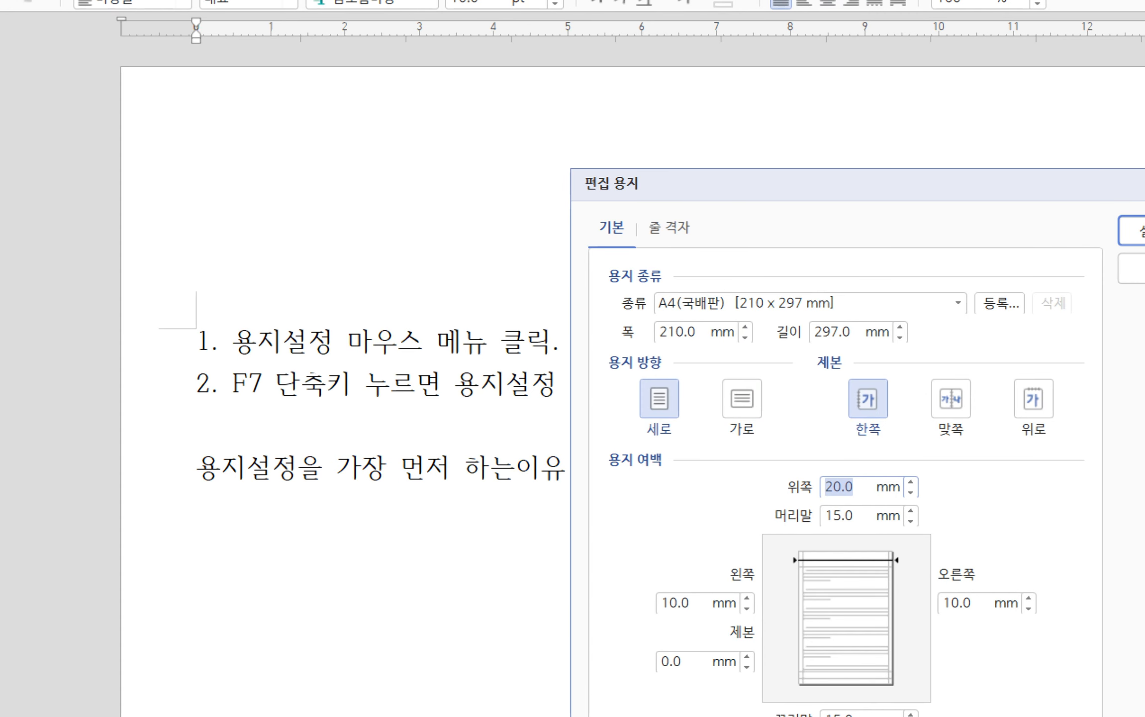
pyautogui.moveTo(634, 195); pyautogui.dragTo(377, 121)
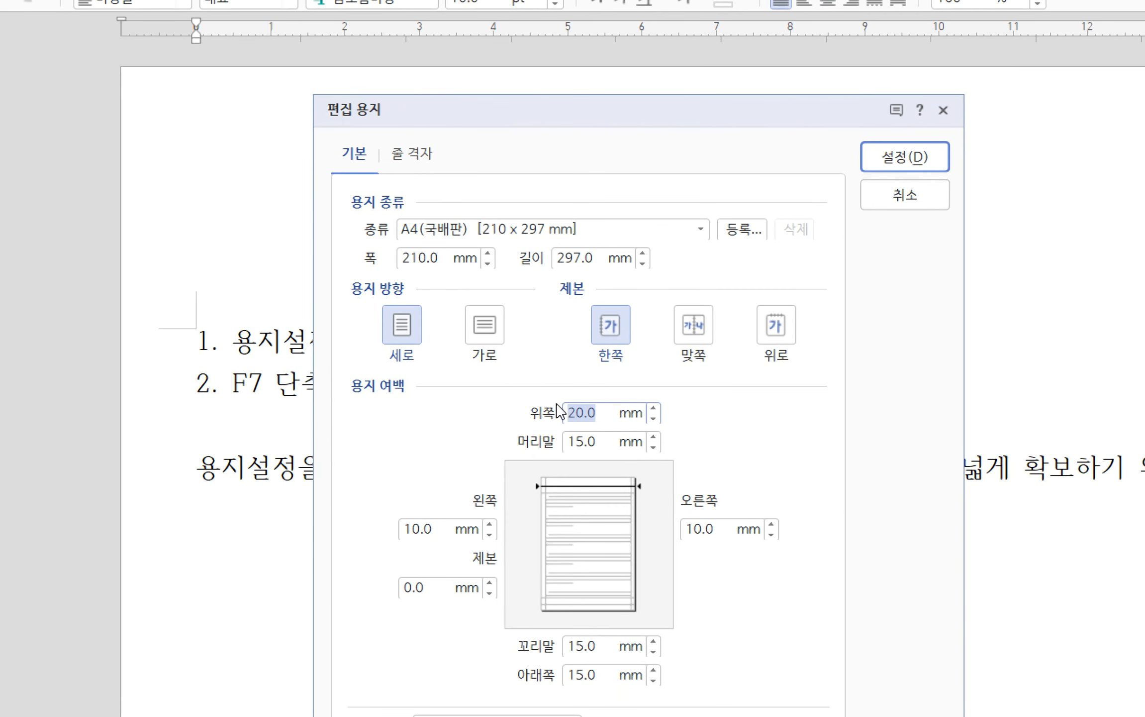
pyautogui.click(604, 444)
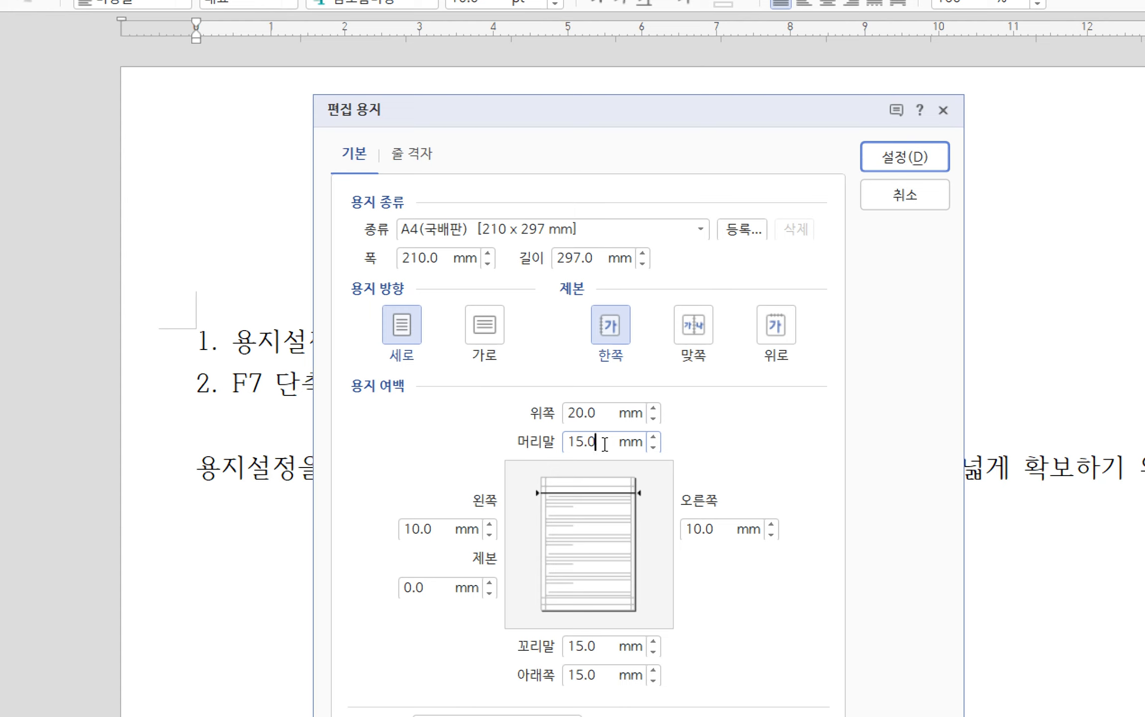
pyautogui.moveTo(600, 413); pyautogui.dragTo(490, 412)
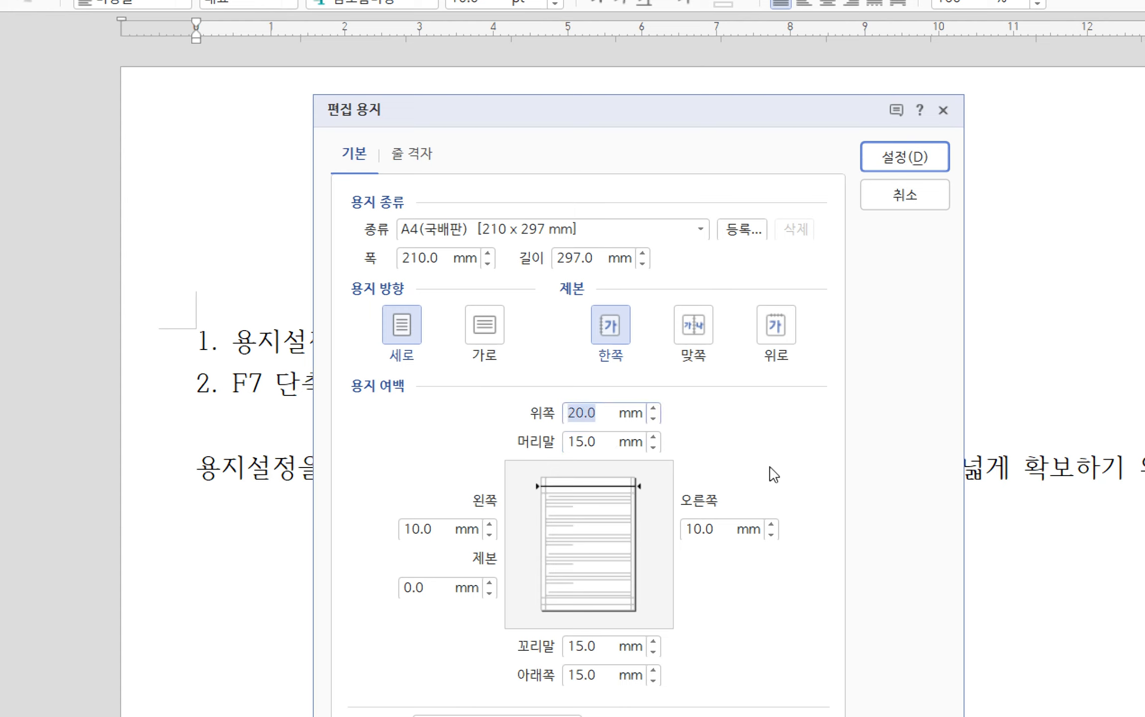
pyautogui.write('0')
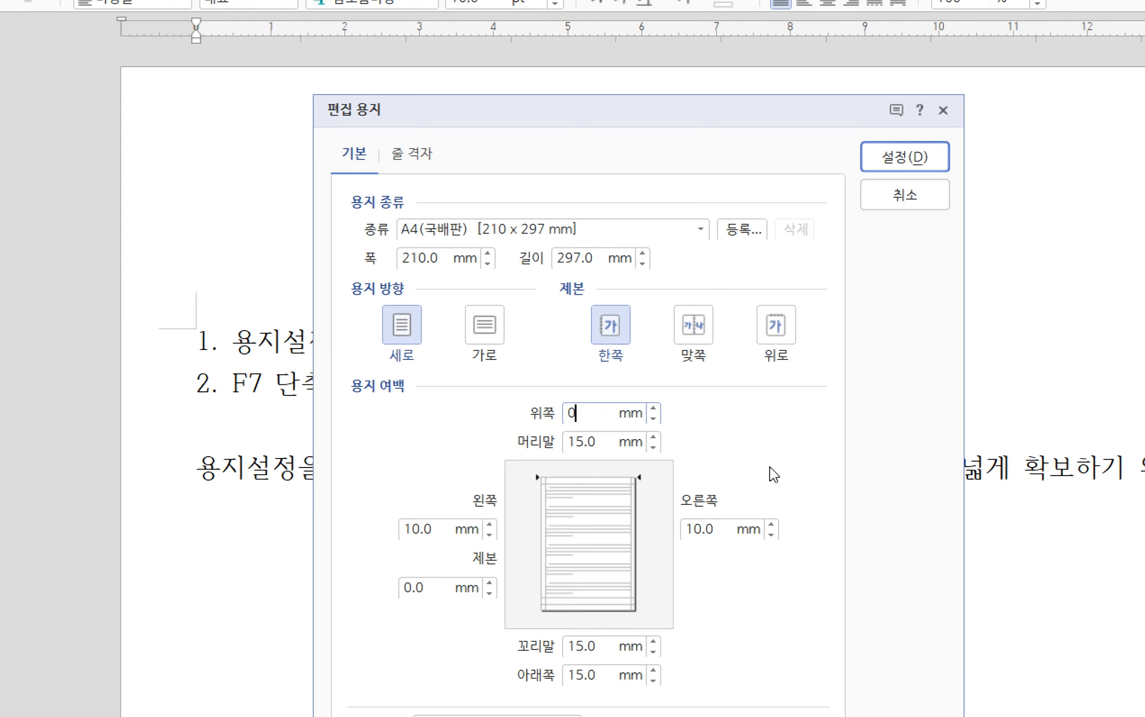
pyautogui.click(881, 153)
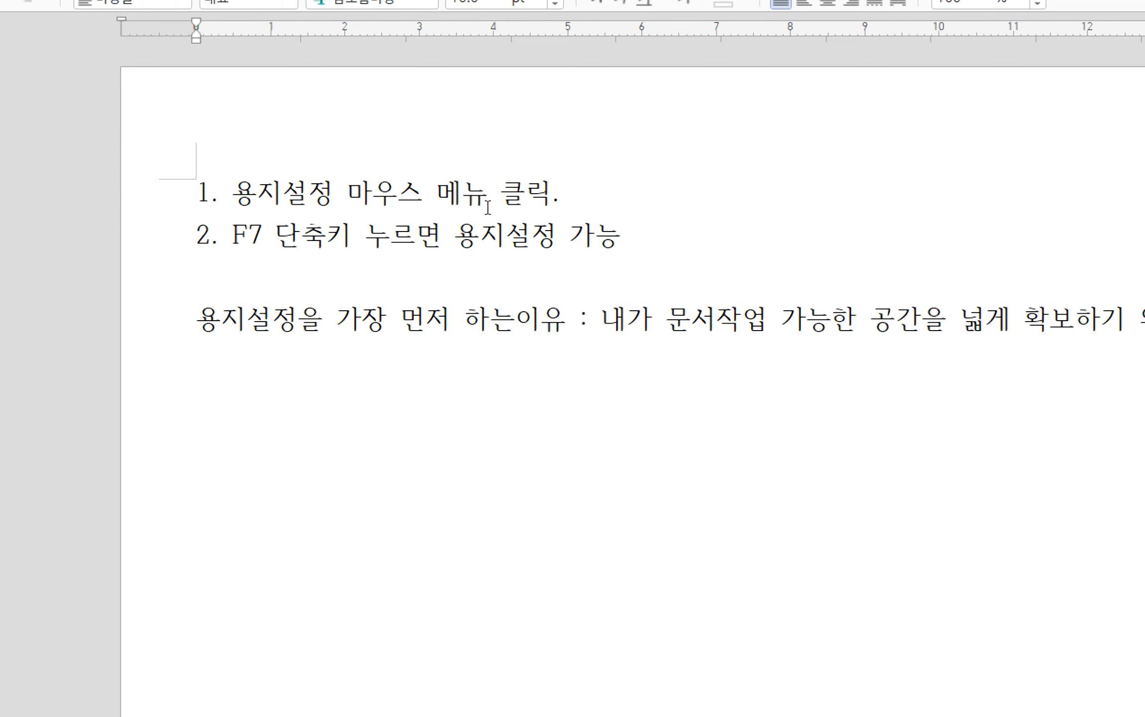
# - Reopen 편집 용지 to review the header margin (머리말), then close the page setup
pyautogui.click(616, 202)
pyautogui.press('F7')
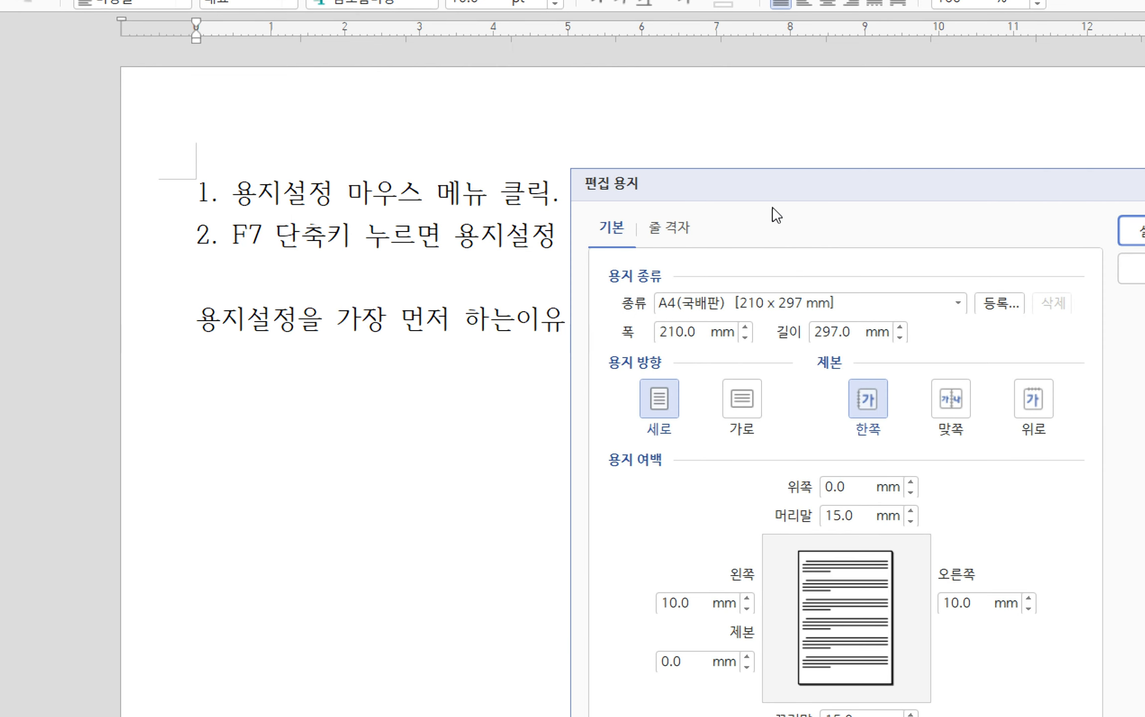
pyautogui.moveTo(765, 191); pyautogui.dragTo(580, 60)
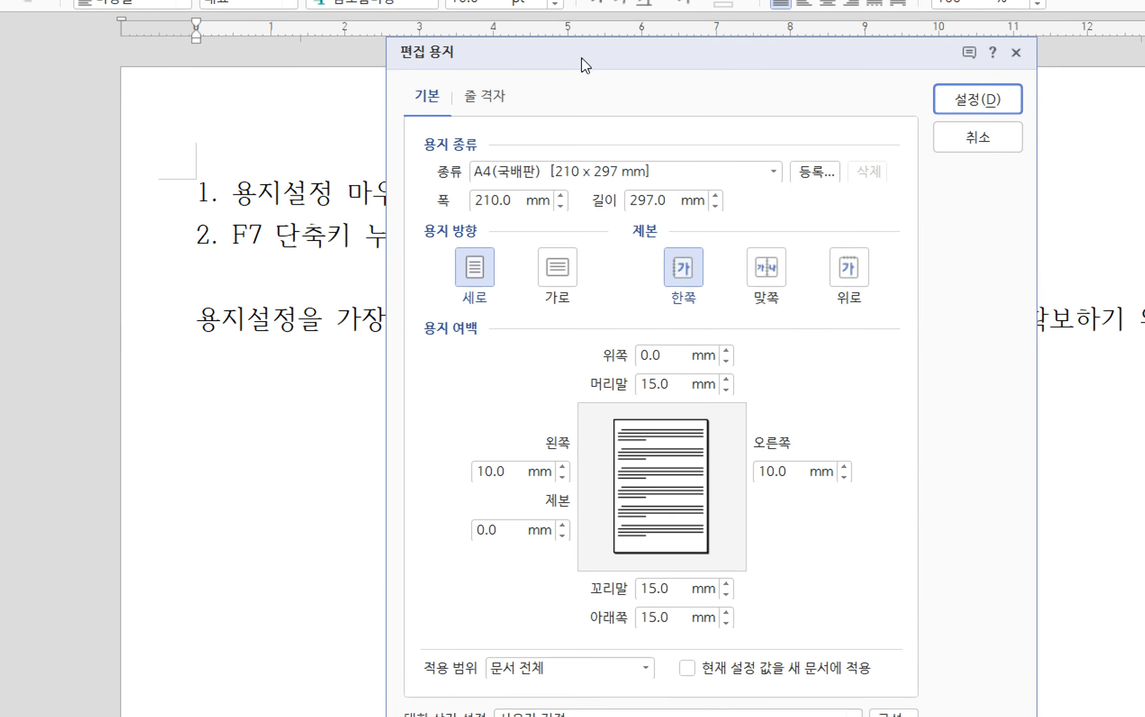
pyautogui.click(673, 384)
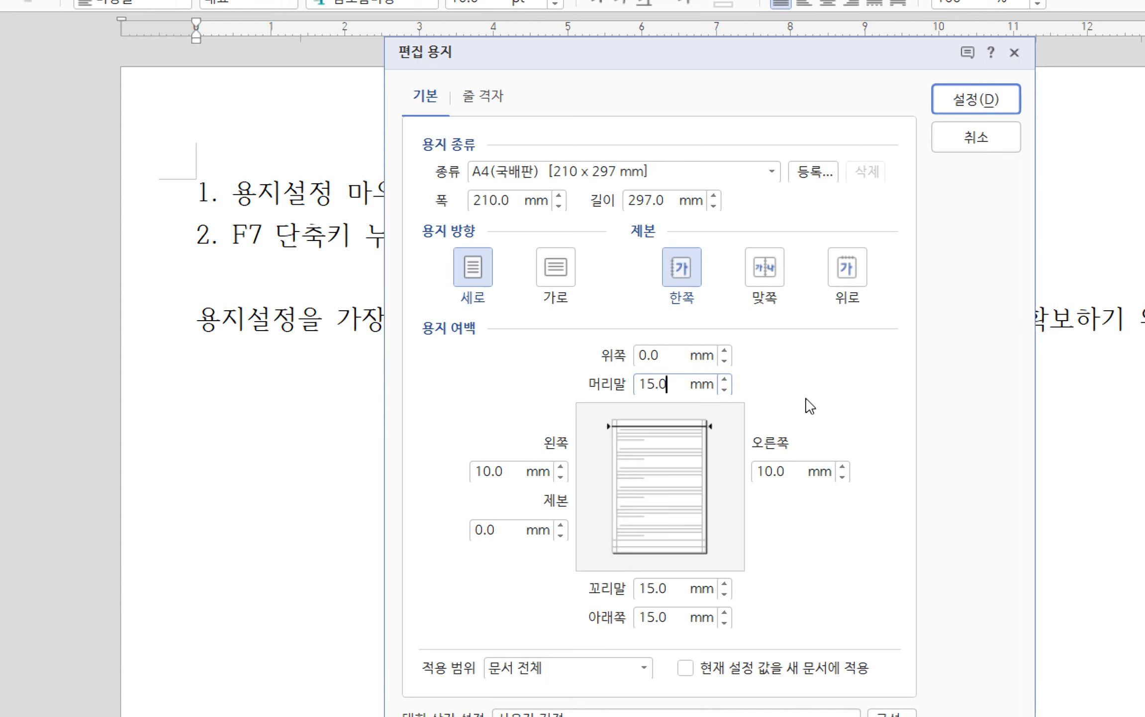
pyautogui.press('Return')
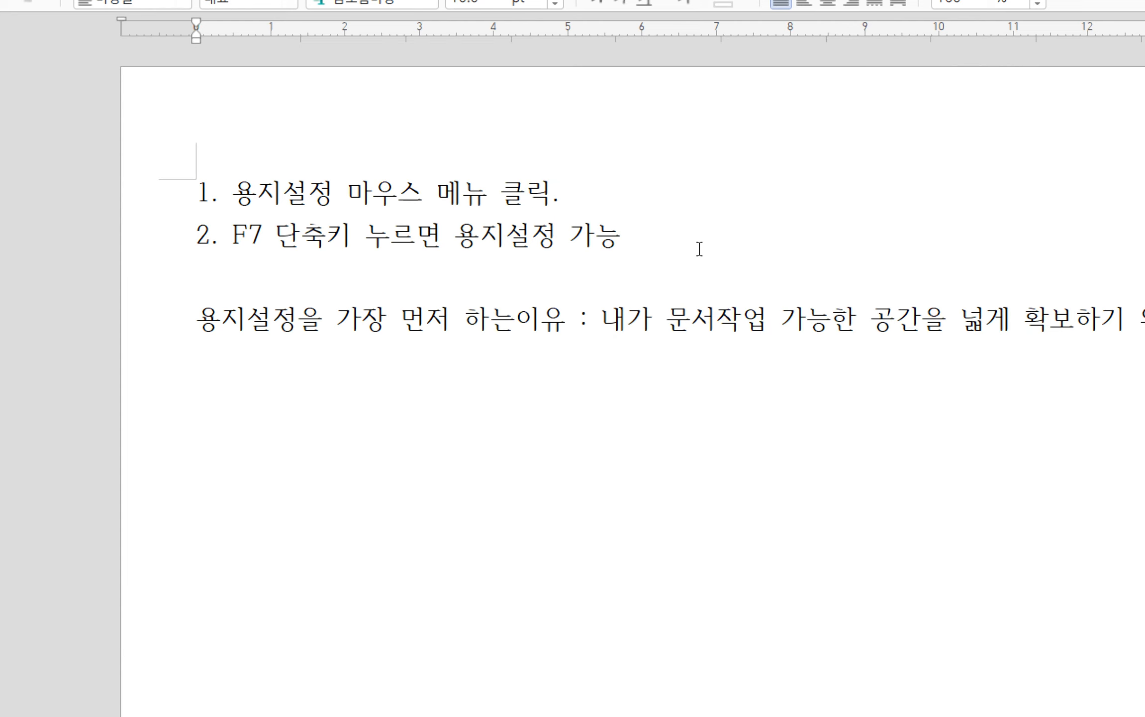
# - Remove the empty line between the numbered list and the "용지설정을 가장 먼저 하는이유" paragraph
pyautogui.press('Return')
pyautogui.press('Down')
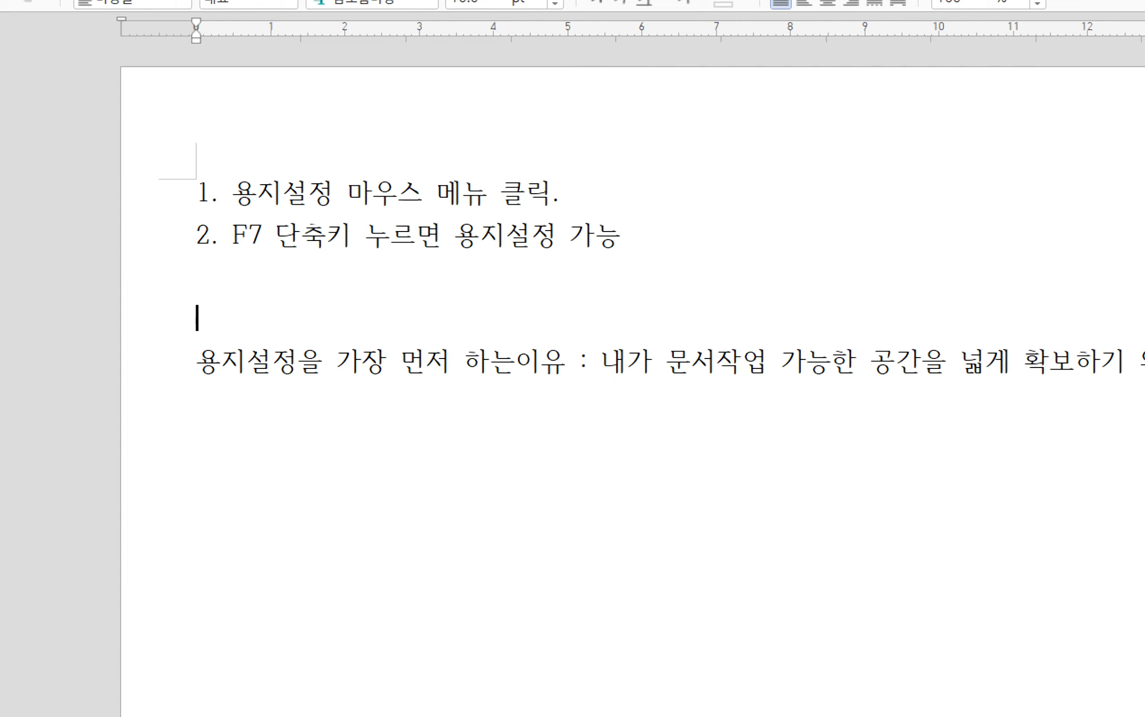
pyautogui.press('Down')
pyautogui.press('BackSpace')
pyautogui.press('BackSpace')
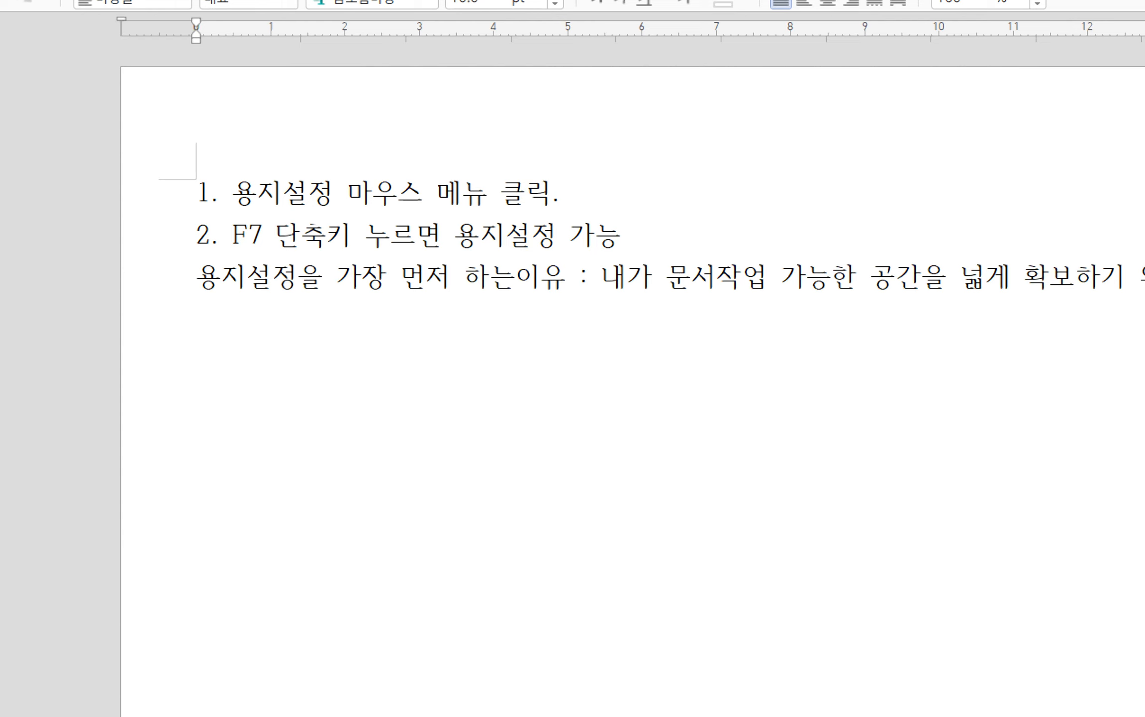
# - Add the note line "머리말 : 제목을 표시하기 위한 용도. 여러장 문서 인쇄할때" below the page setup explanation, leaving a blank line between
pyautogui.press('Return')
pyautogui.write('머리맘')
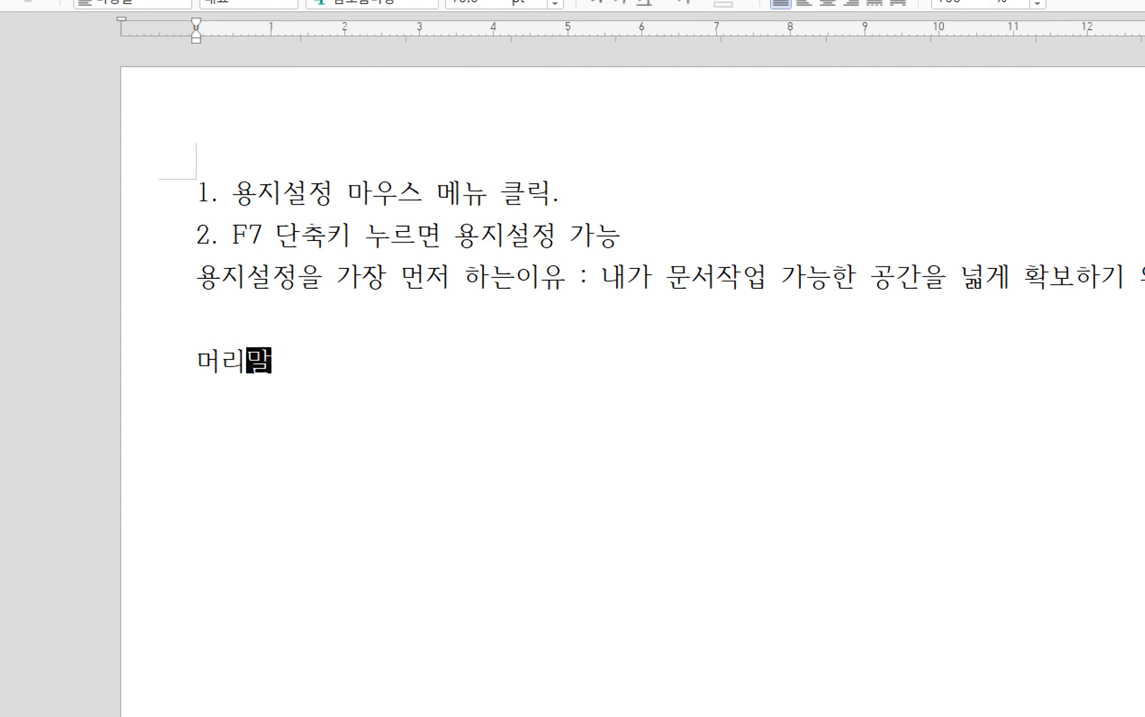
pyautogui.press('BackSpace')
pyautogui.write('말 : 젬')
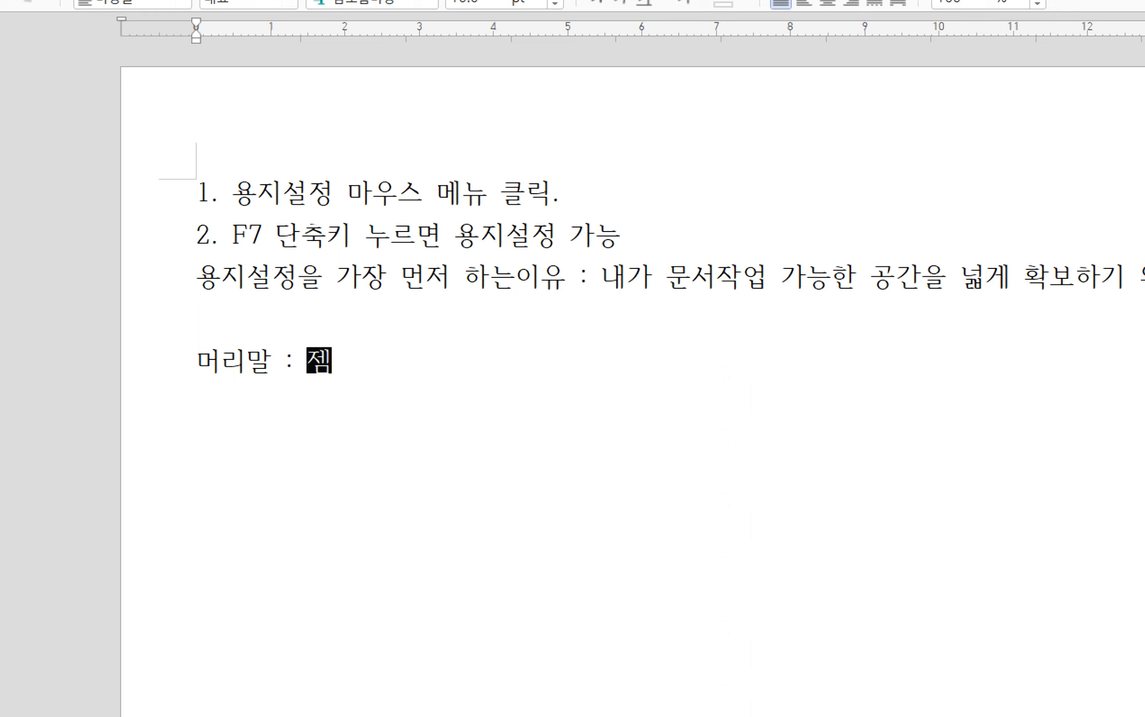
pyautogui.write('목을 ')
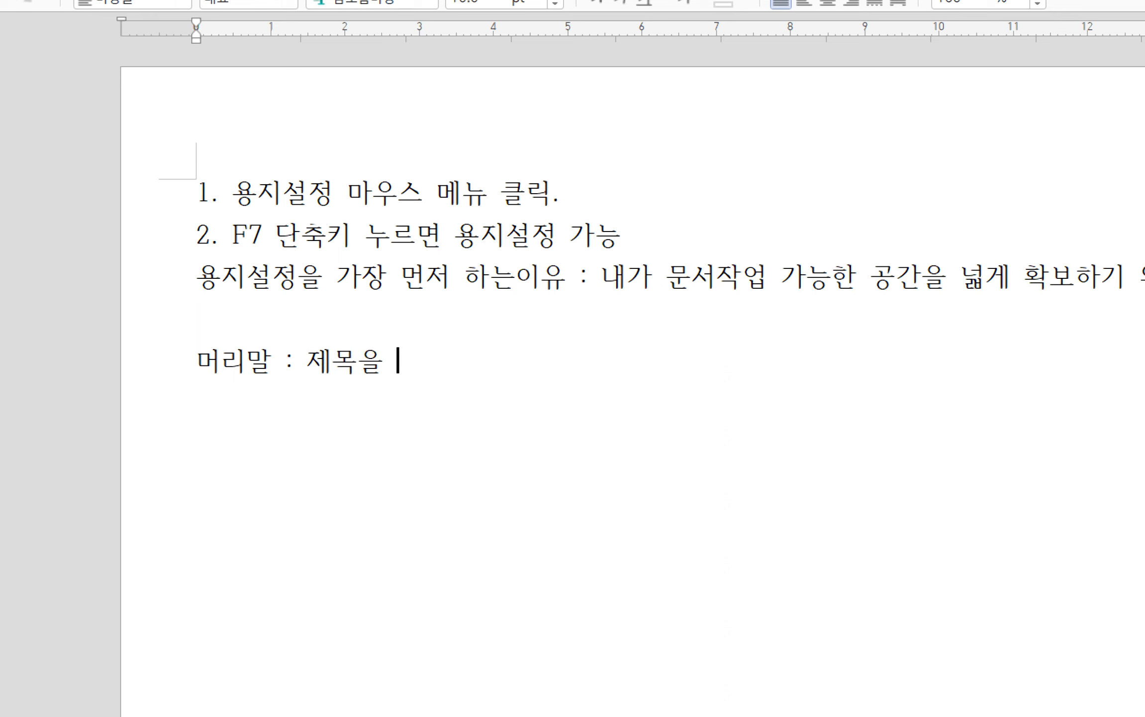
pyautogui.write('표시하기 우')
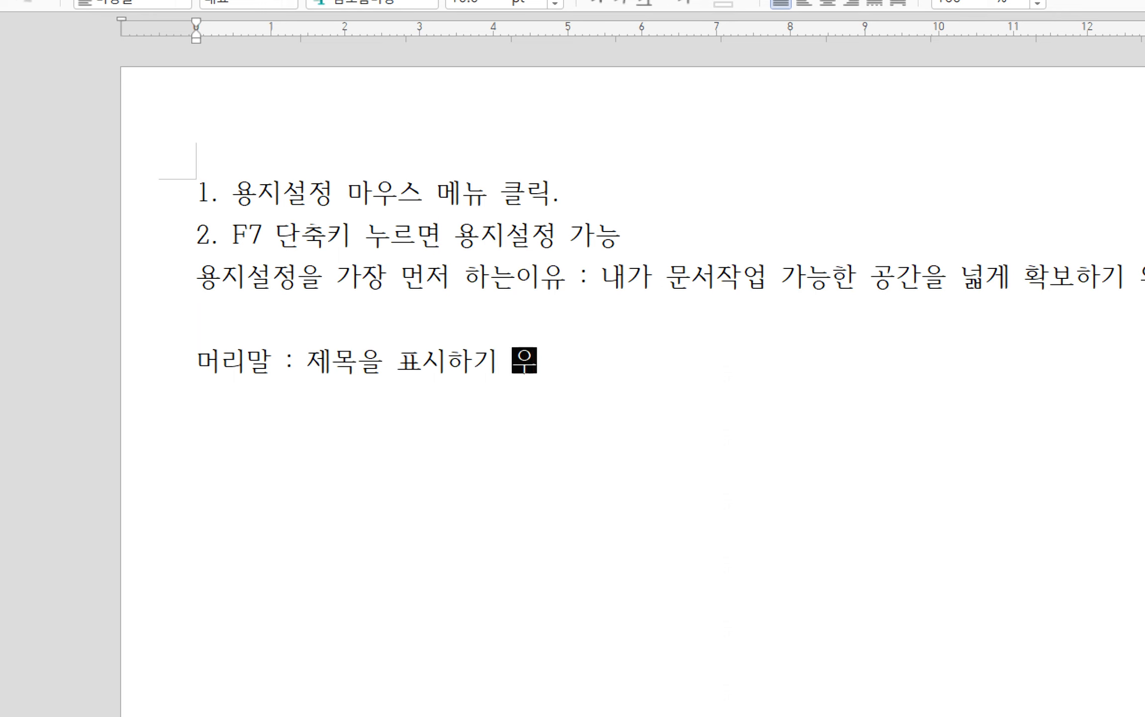
pyautogui.write('위한 용도')
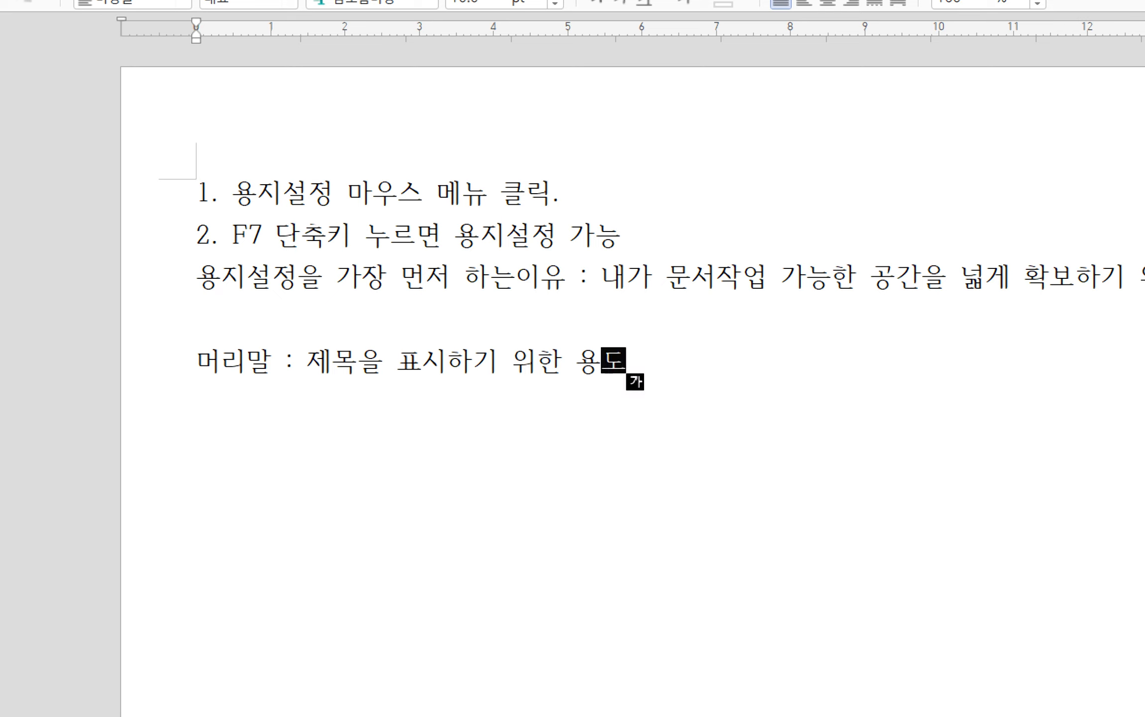
pyautogui.write('. ')
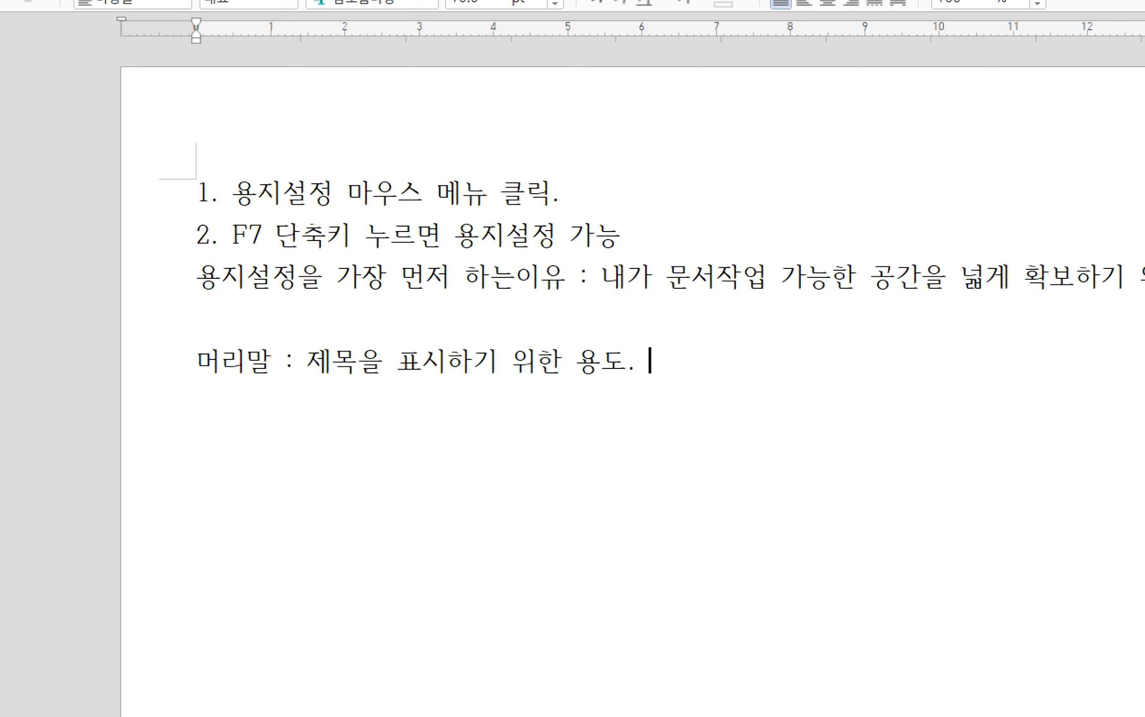
pyautogui.write('여러장')
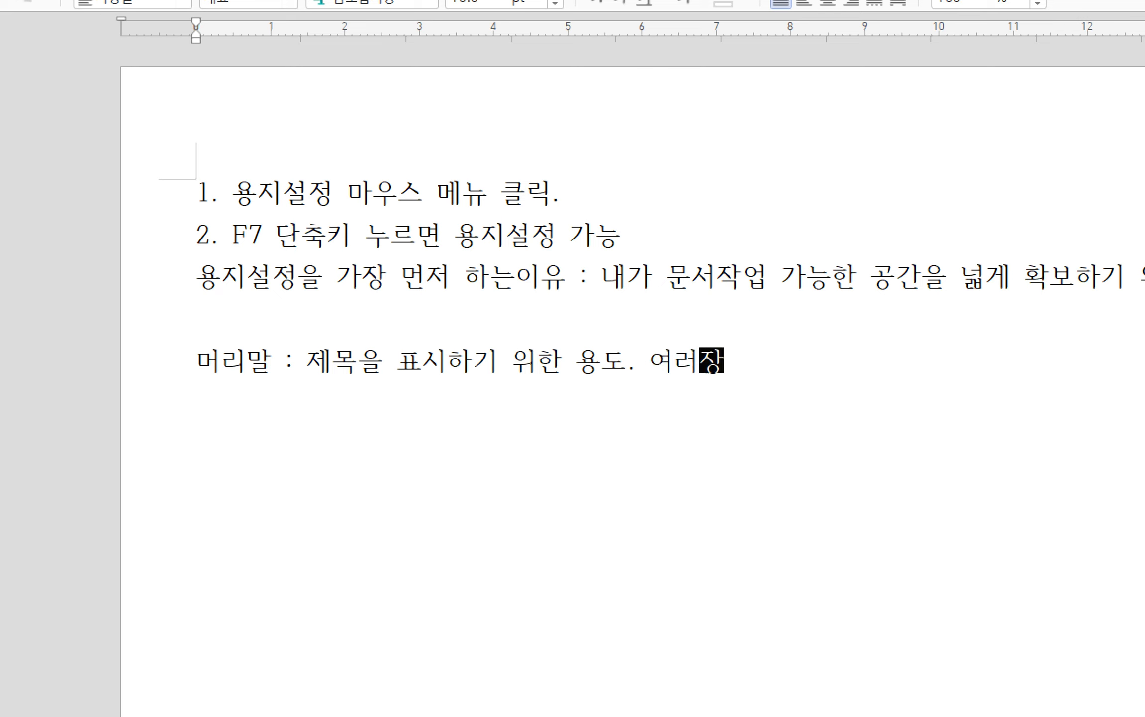
pyautogui.write(' 문서 인쇄함')
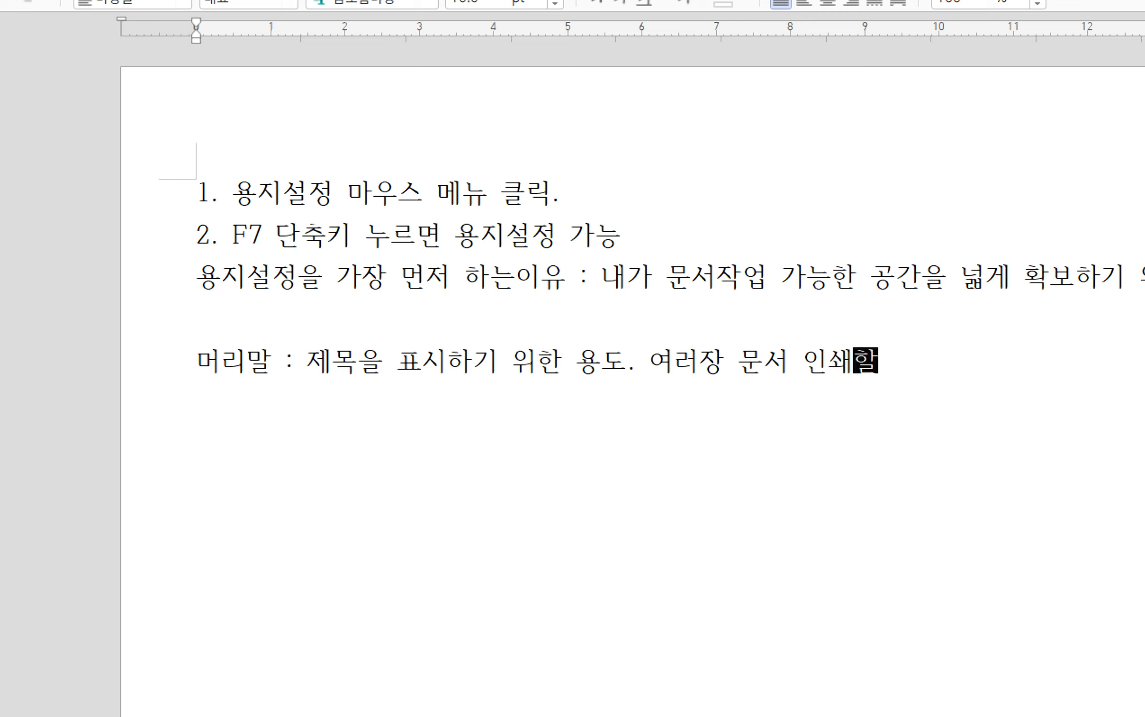
pyautogui.write('때')
pyautogui.press('Return')
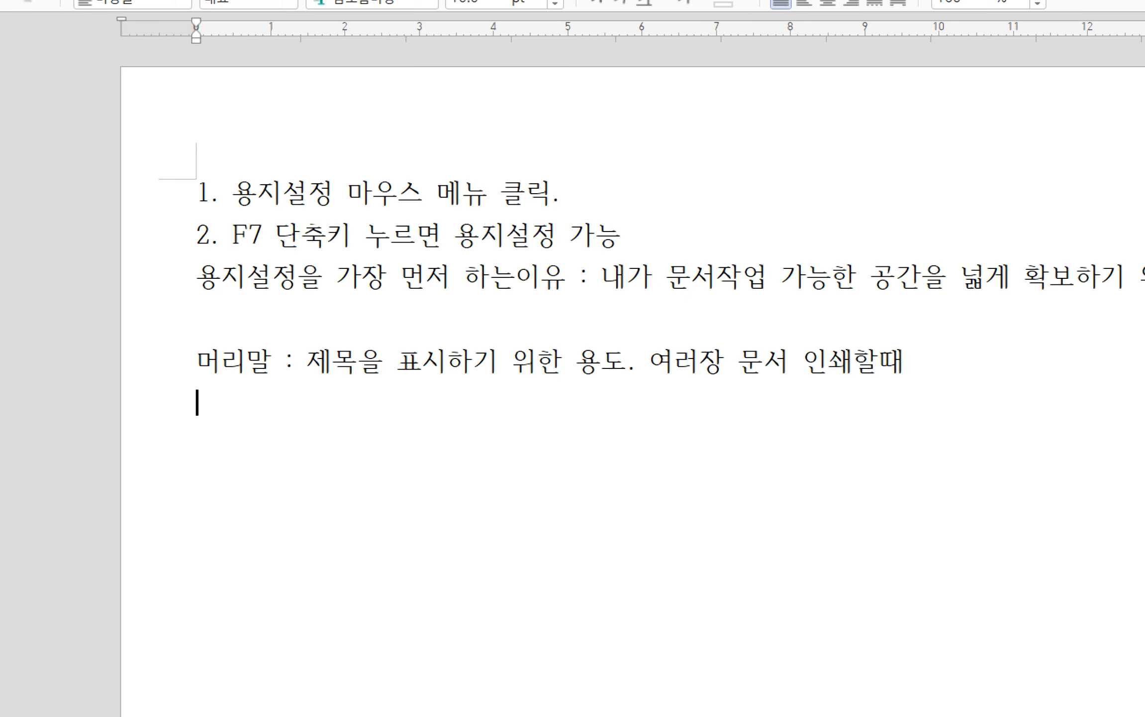
# - Continue the header note on a second line reading "매 페이지마다 고정적으로 제목부분을 출력할때 반복출력 가능."
pyautogui.write('메 메')
pyautogui.press('BackSpace')
pyautogui.press('BackSpace')
pyautogui.press('BackSpace')
pyautogui.press('BackSpace')
pyautogui.write('매 페이지마다')
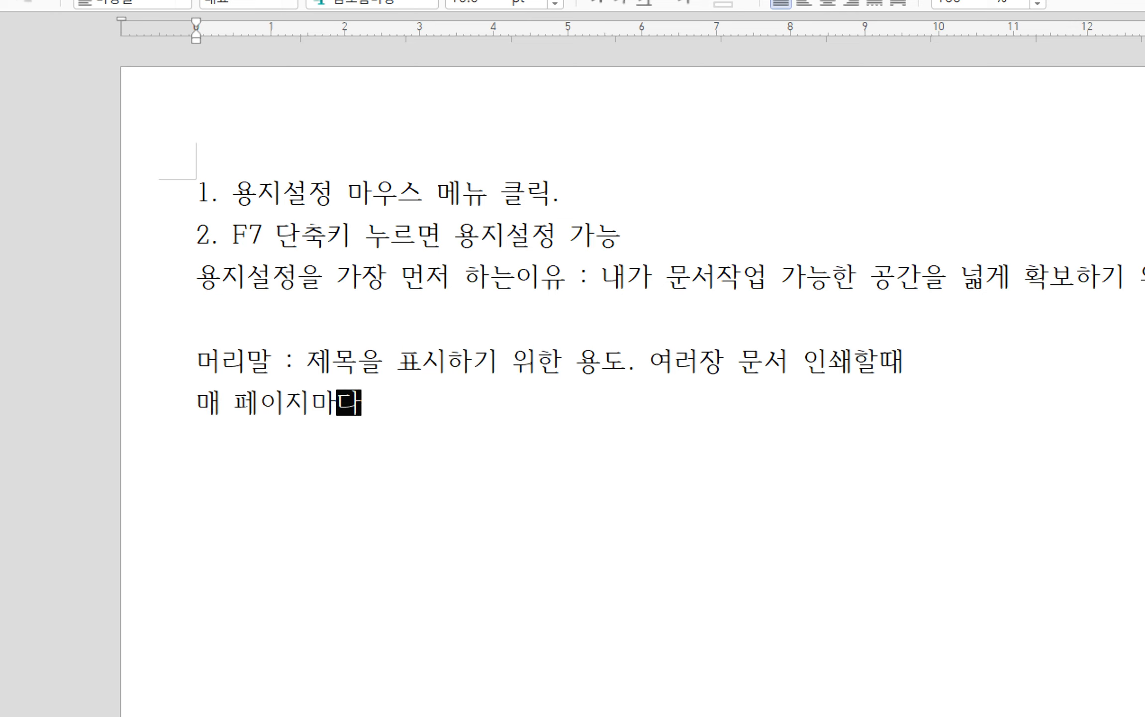
pyautogui.write(' 고정적으로 제목')
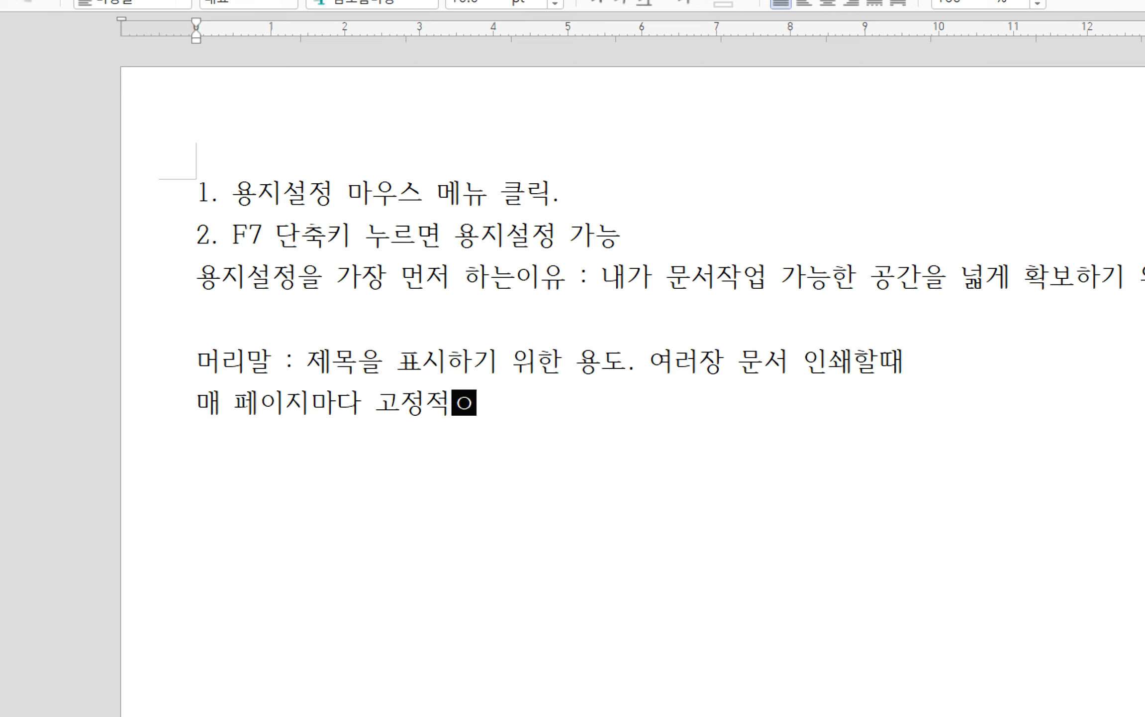
pyautogui.write('글')
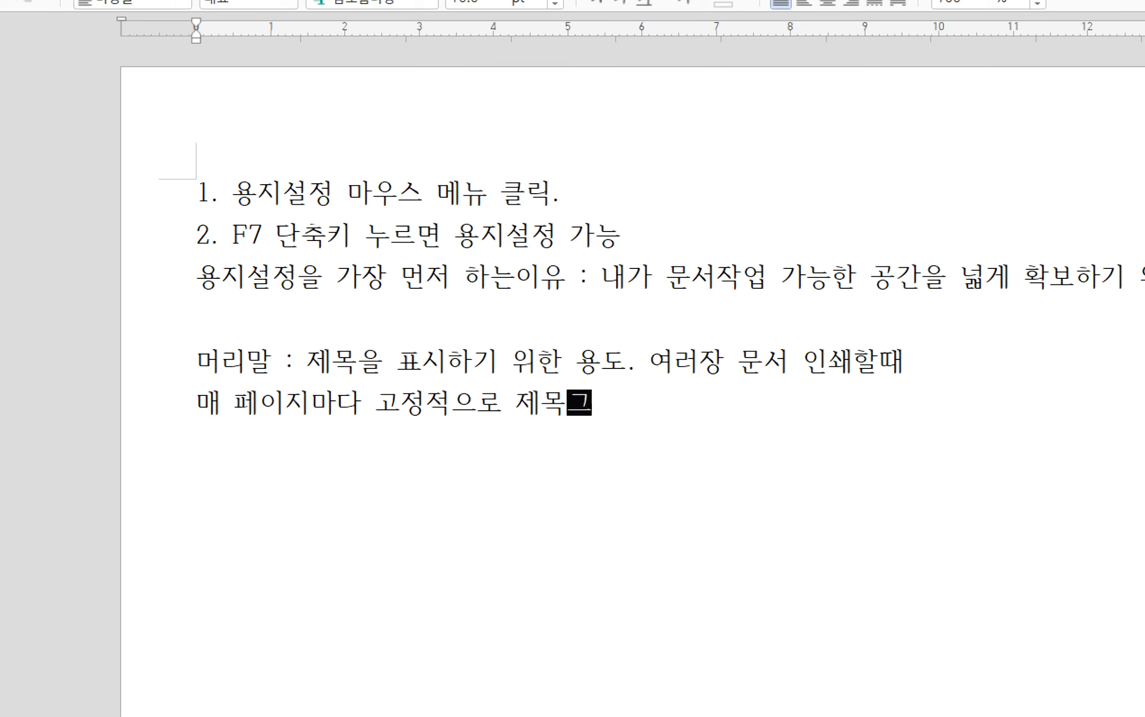
pyautogui.press('BackSpace')
pyautogui.write('부')
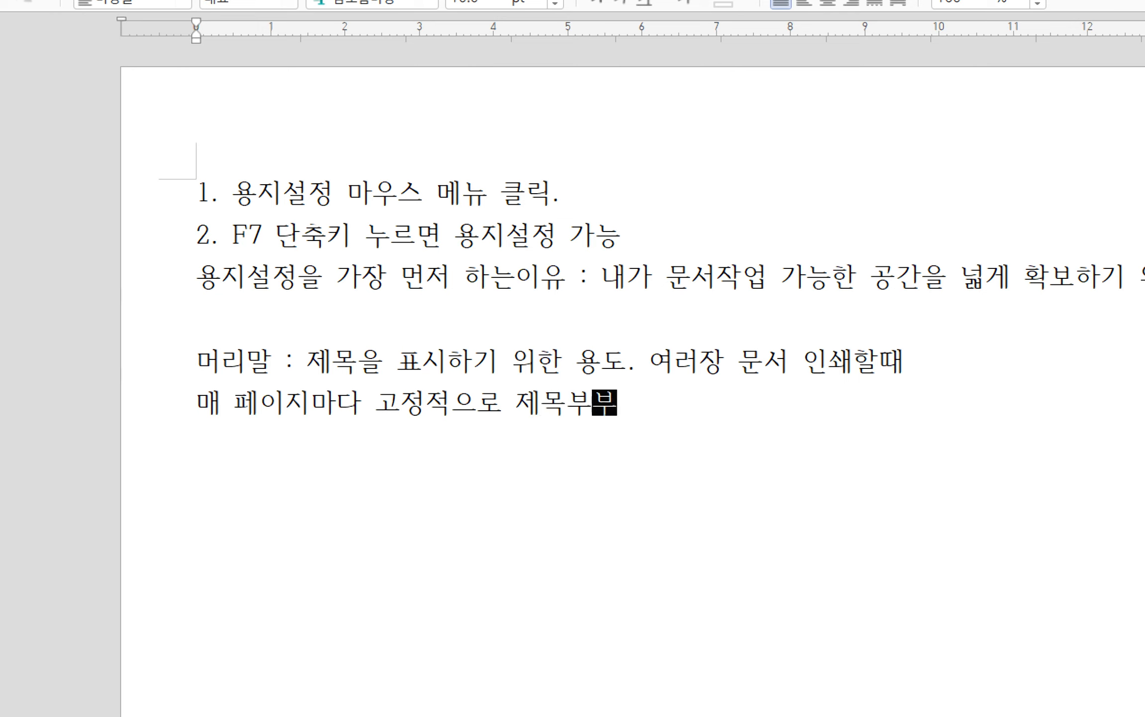
pyautogui.write('분을 줄력ㅎ')
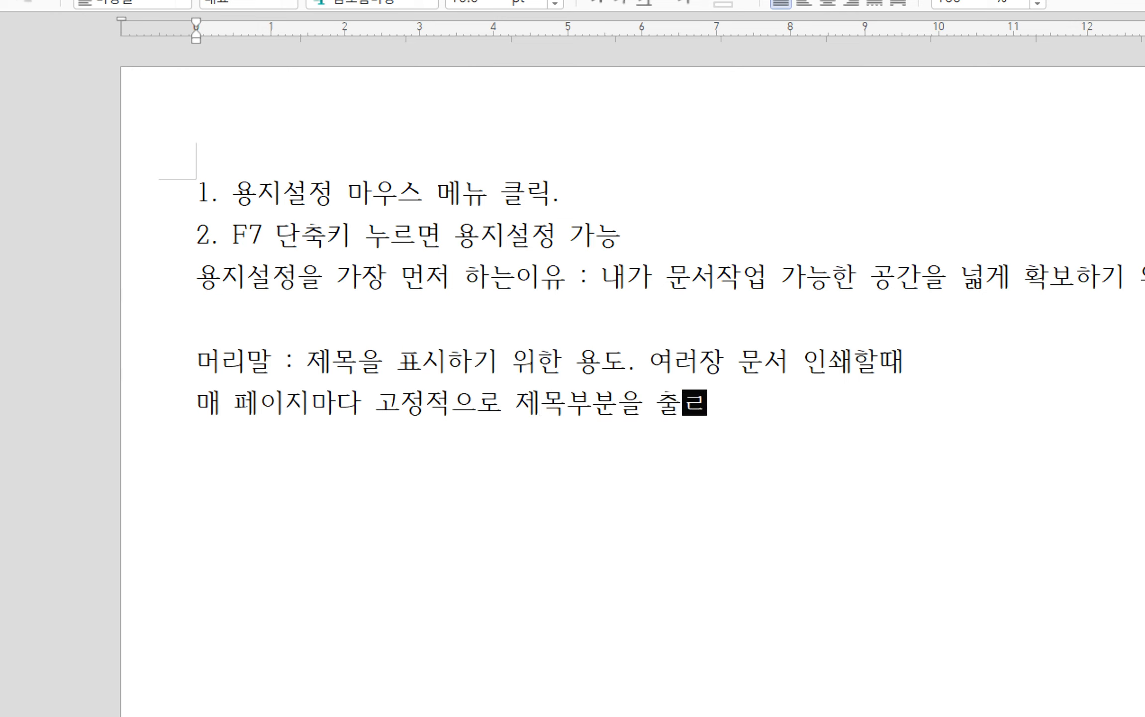
pyautogui.write('ㅏㄹ때')
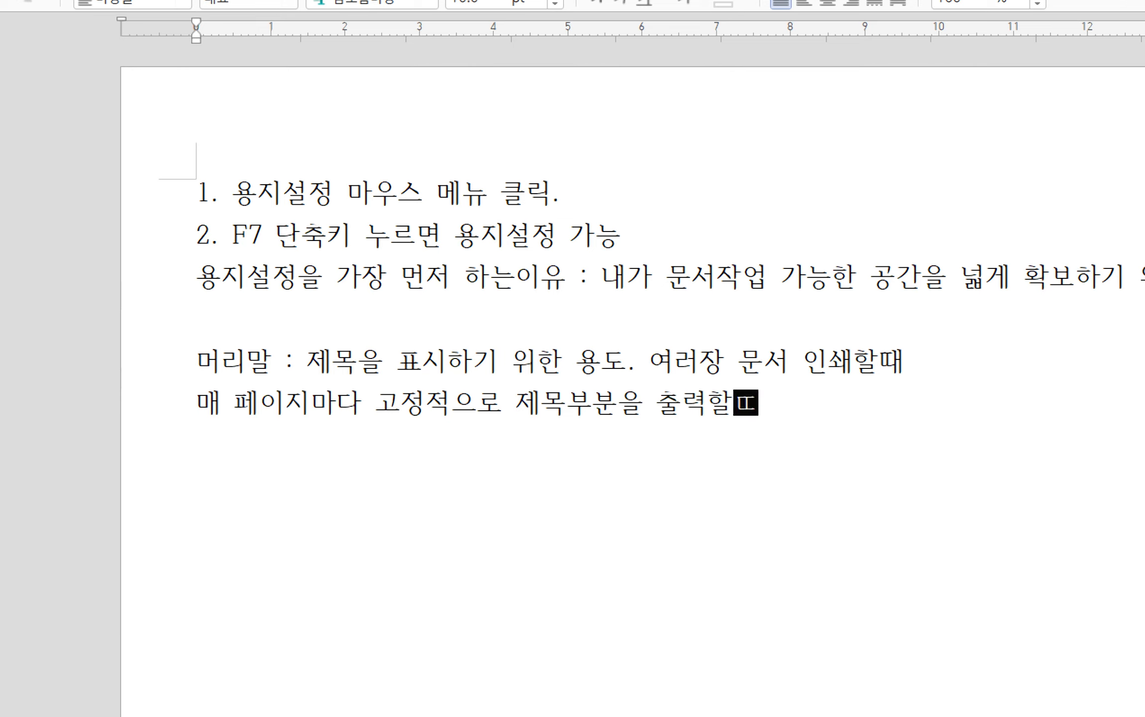
pyautogui.press('Left')
pyautogui.press('Left')
pyautogui.press('Left')
pyautogui.press('Left')
pyautogui.press('End')
pyautogui.write('반복출력 가능.')
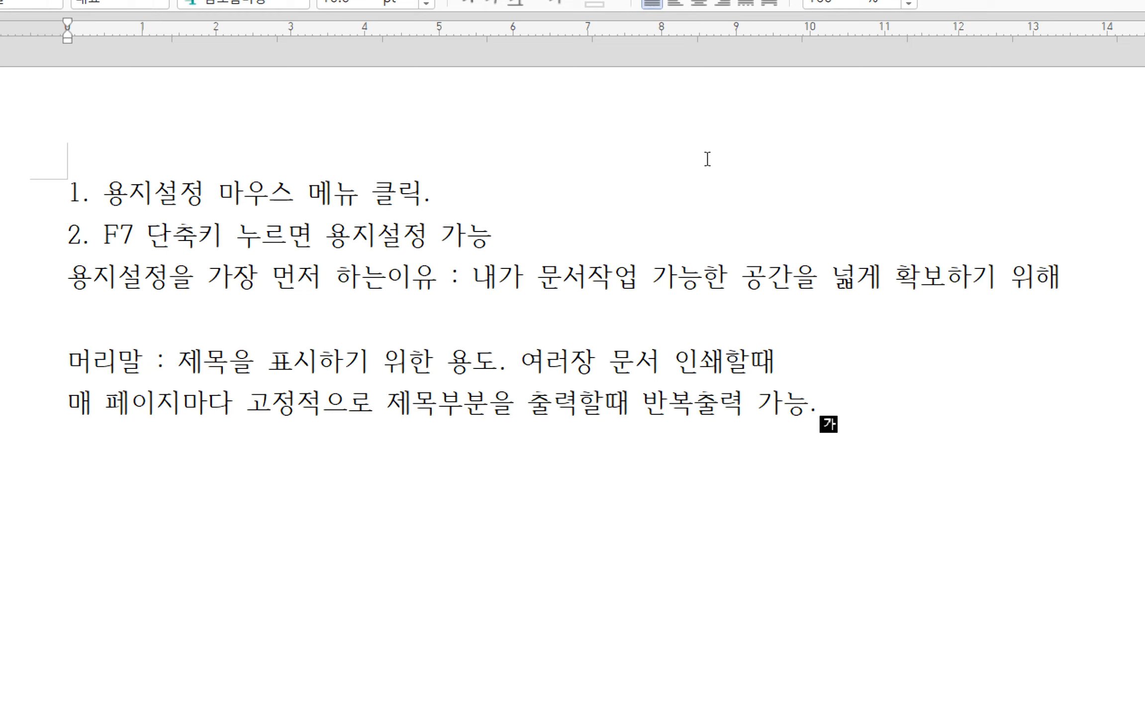
pyautogui.moveTo(171, 377); pyautogui.dragTo(821, 410)
pyautogui.click(848, 409)
pyautogui.moveTo(849, 409); pyautogui.dragTo(184, 376)
pyautogui.click(181, 369)
pyautogui.press('Hangul')
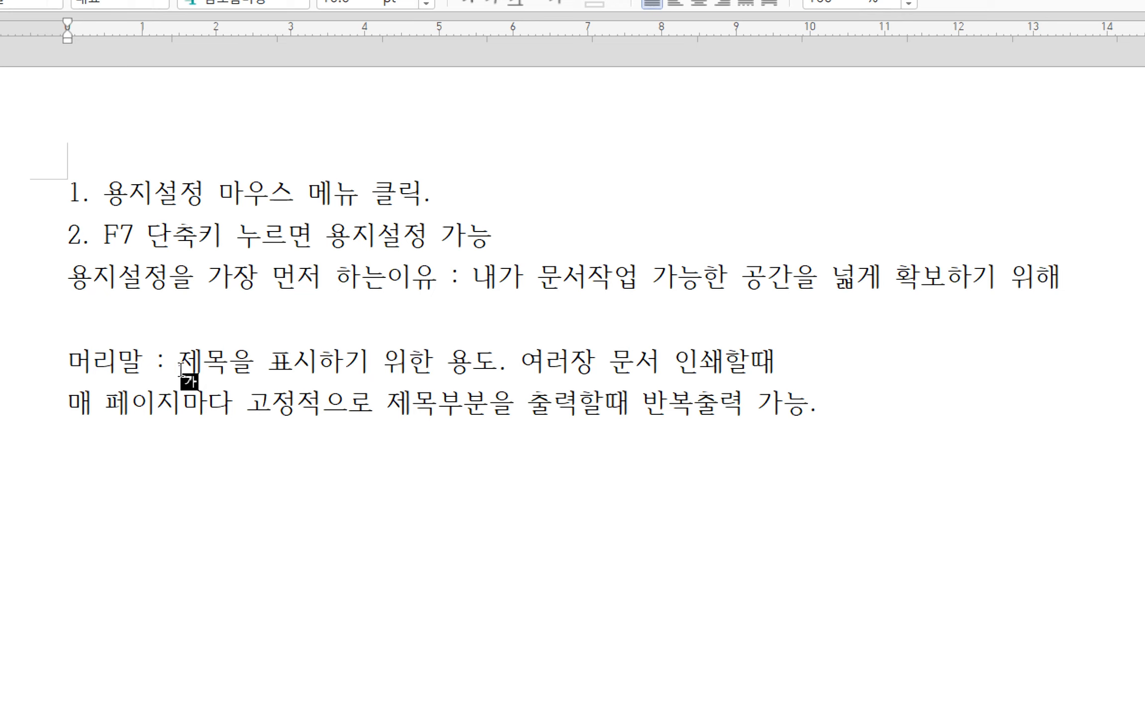
pyautogui.moveTo(259, 414); pyautogui.dragTo(833, 432)
pyautogui.click(833, 424)
pyautogui.moveTo(833, 424); pyautogui.dragTo(69, 358)
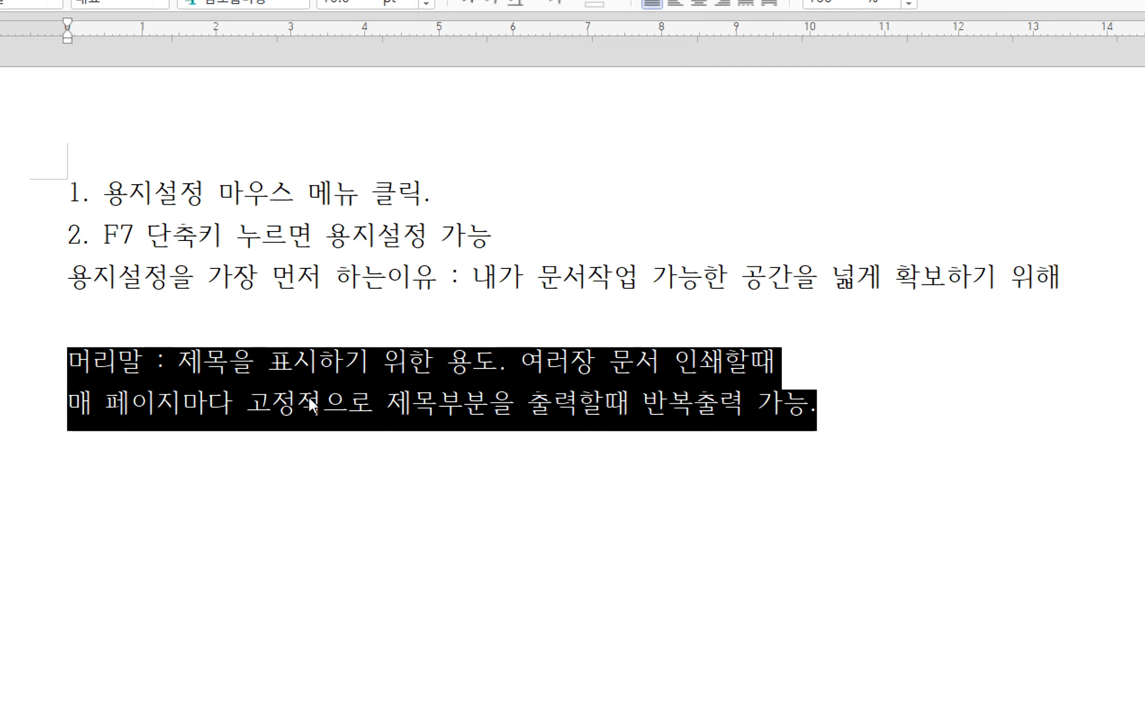
pyautogui.click(421, 397)
pyautogui.moveTo(204, 360); pyautogui.dragTo(818, 406)
pyautogui.click(834, 407)
pyautogui.moveTo(930, 420); pyautogui.dragTo(88, 379)
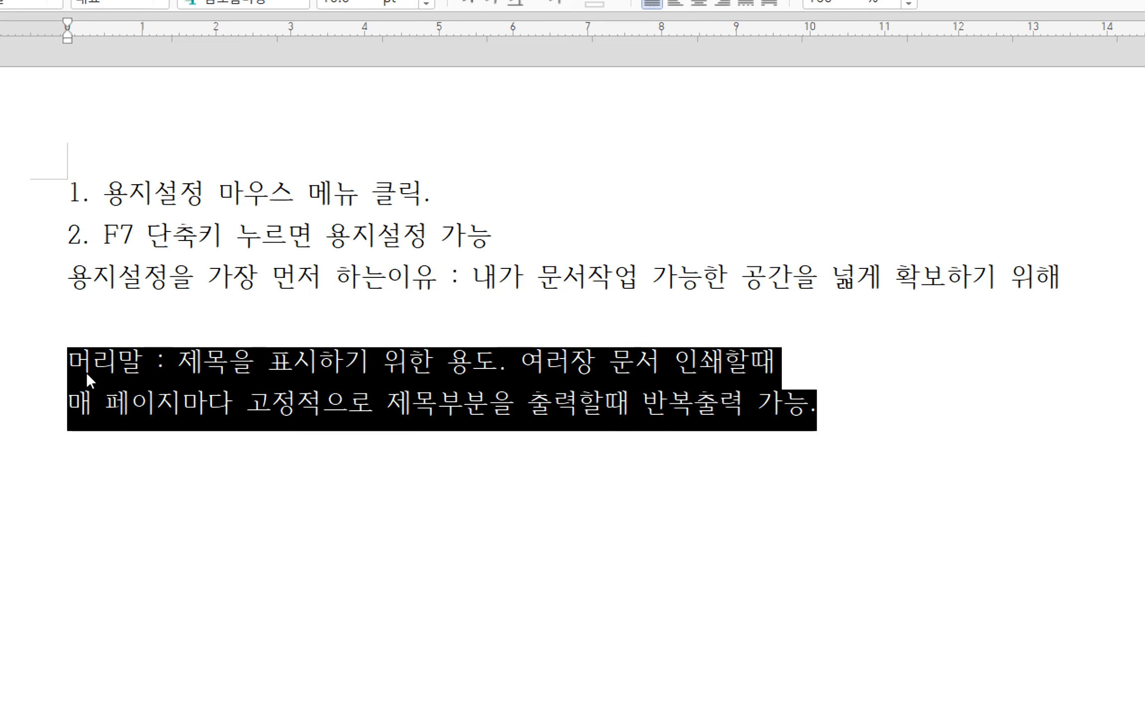
pyautogui.click(852, 419)
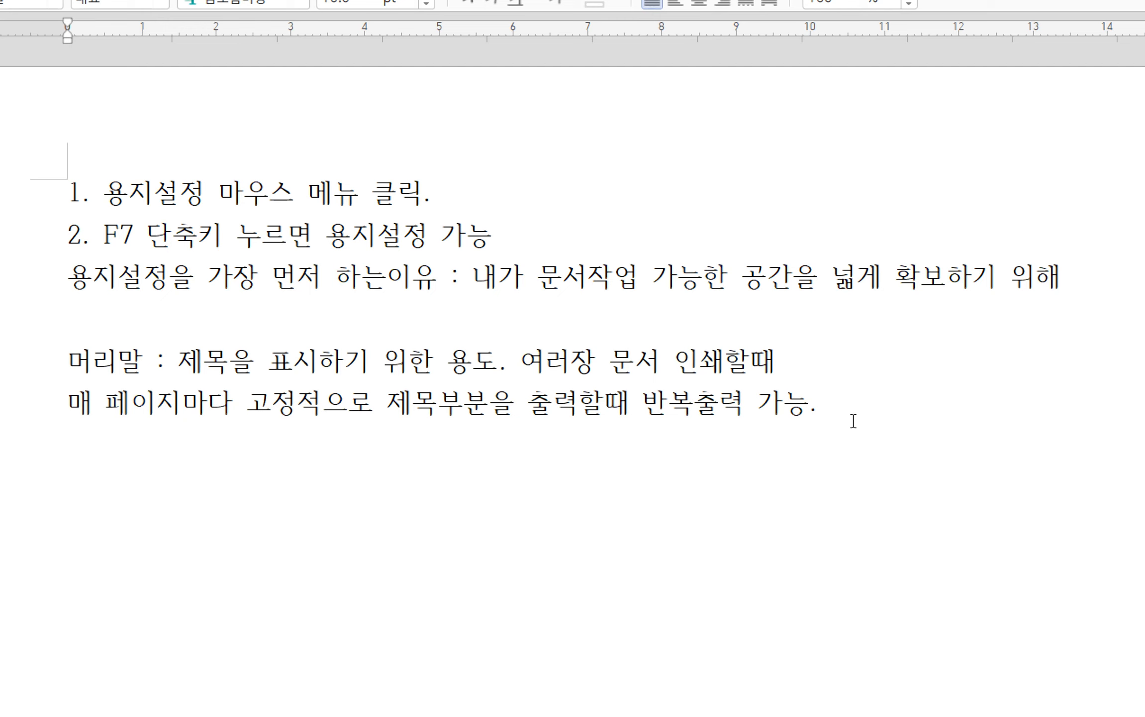
pyautogui.moveTo(853, 421); pyautogui.dragTo(252, 407)
pyautogui.click(871, 407)
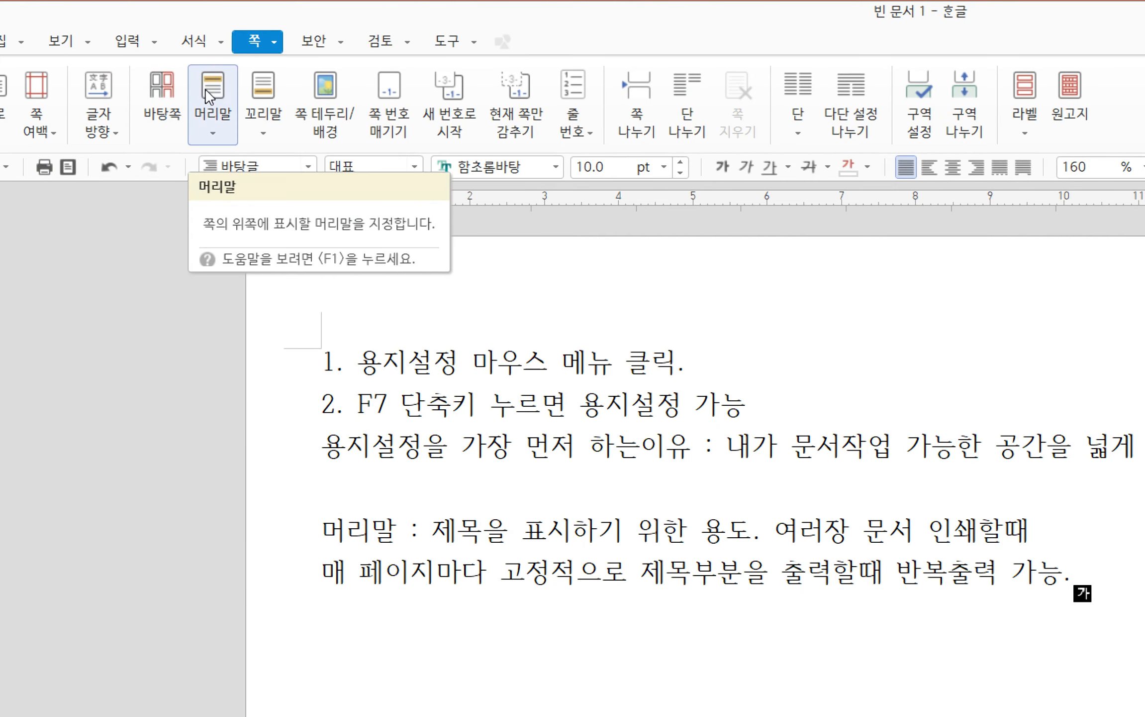
# - Create a page header (머리말) for both sides (양쪽) using the (모양 없음) layout
pyautogui.click(214, 132)
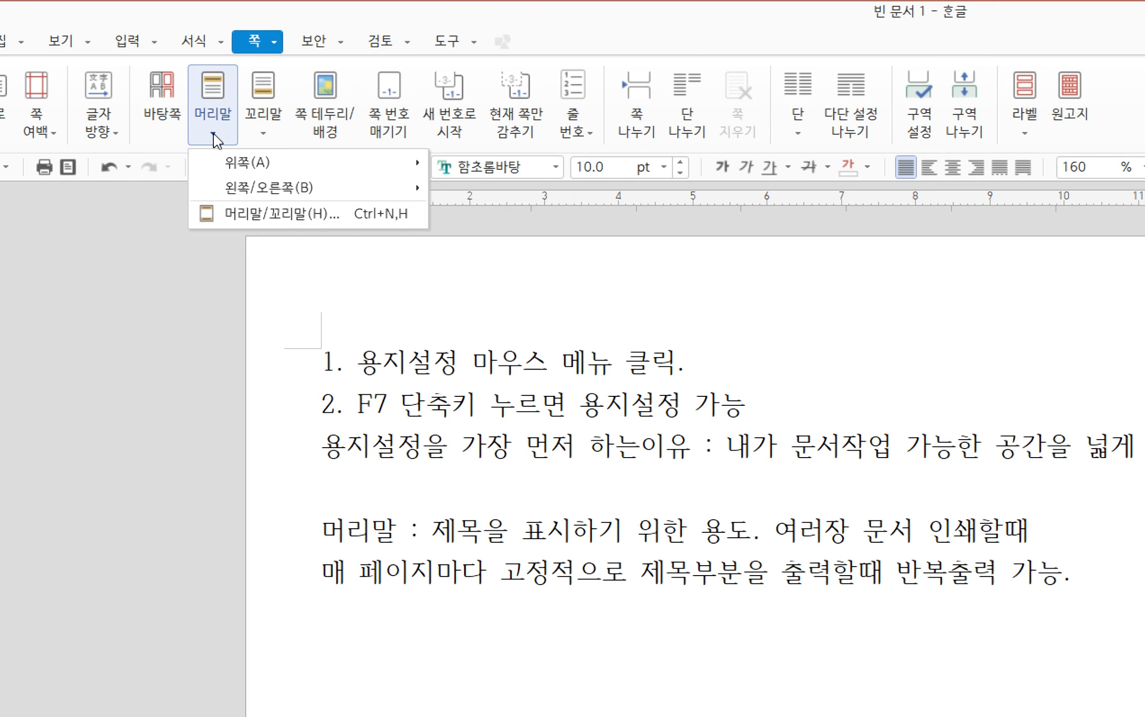
pyautogui.click(237, 214)
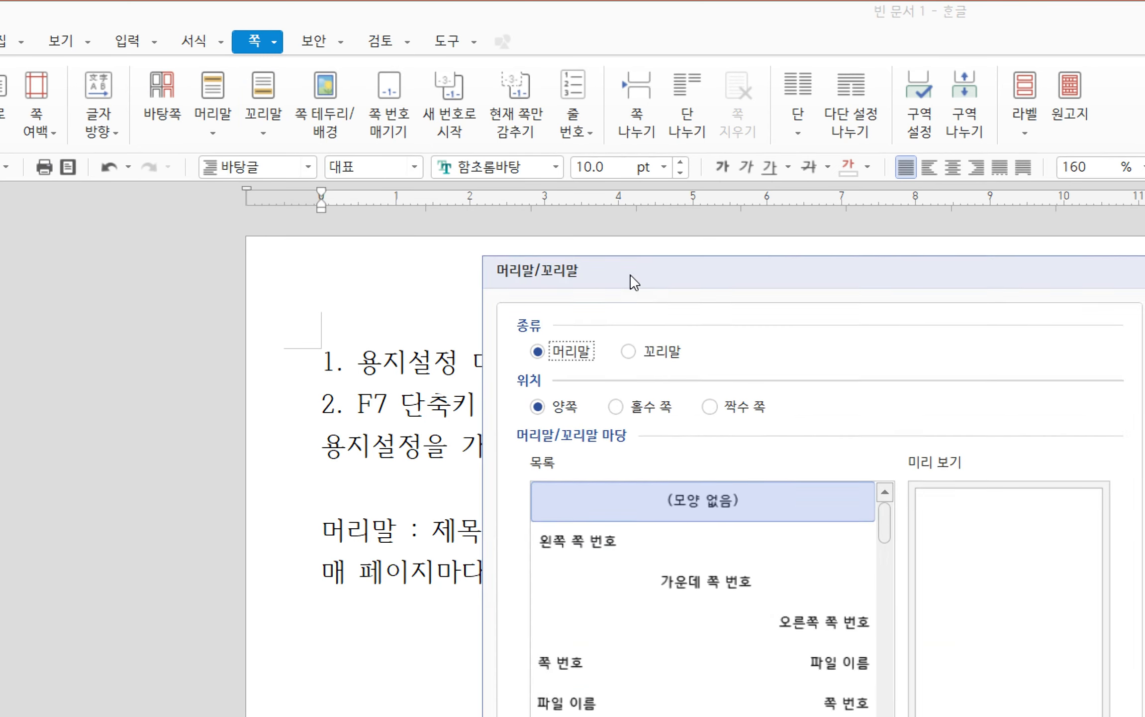
pyautogui.moveTo(633, 282); pyautogui.dragTo(413, 89)
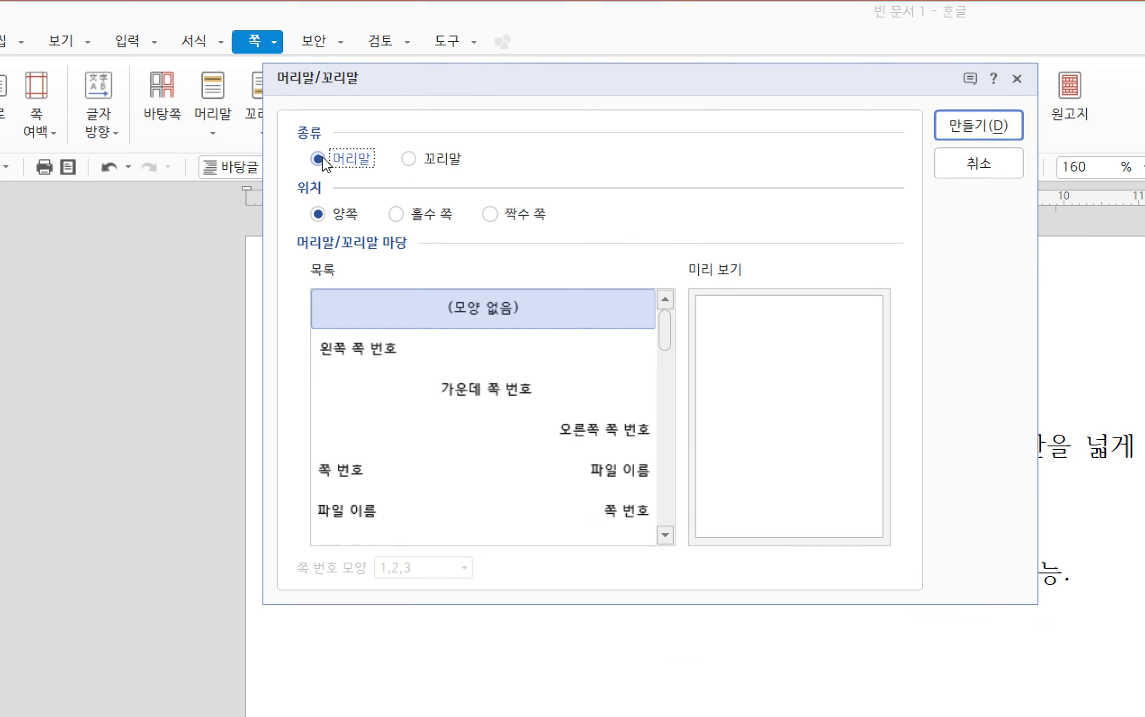
pyautogui.click(975, 139)
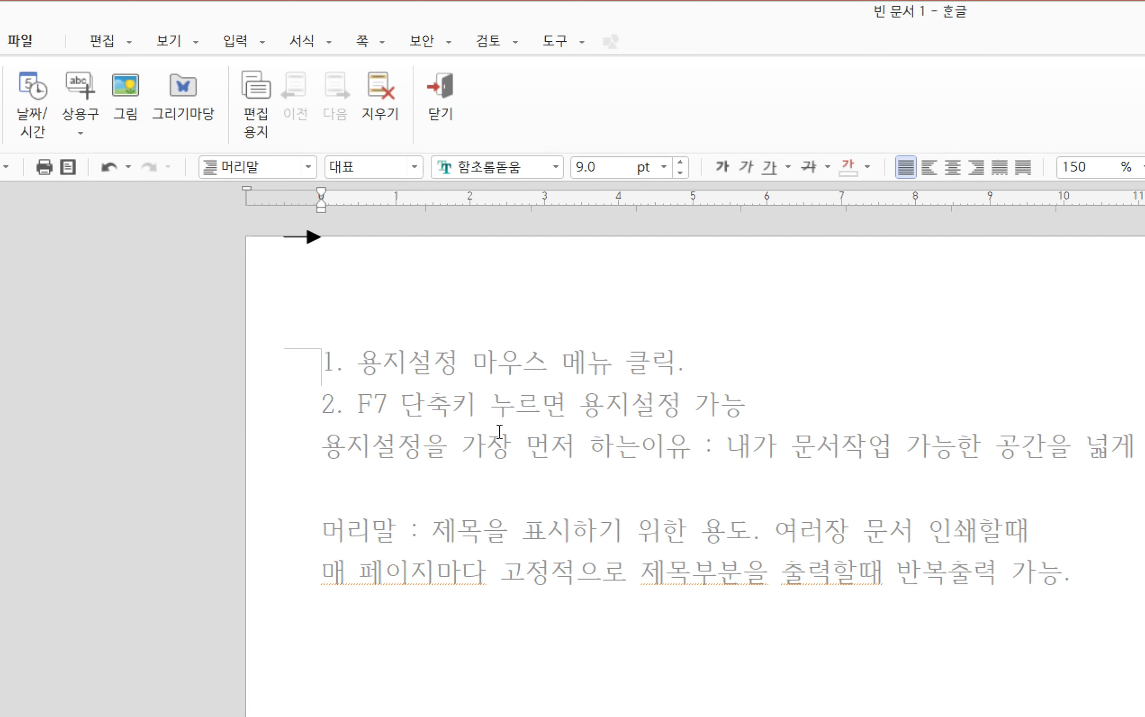
# - Enter "식단표" as the header text and center it horizontally
pyautogui.press('Hangul')
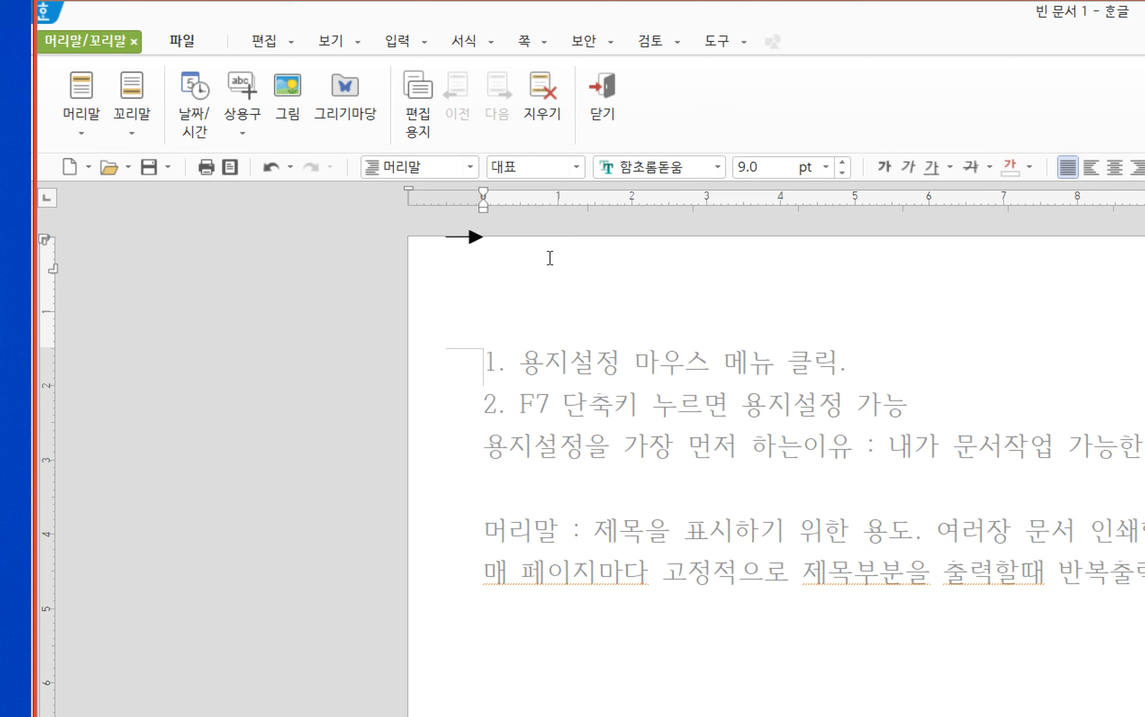
pyautogui.write('ㅇ')
pyautogui.press('BackSpace')
pyautogui.write('식다ㄴ표')
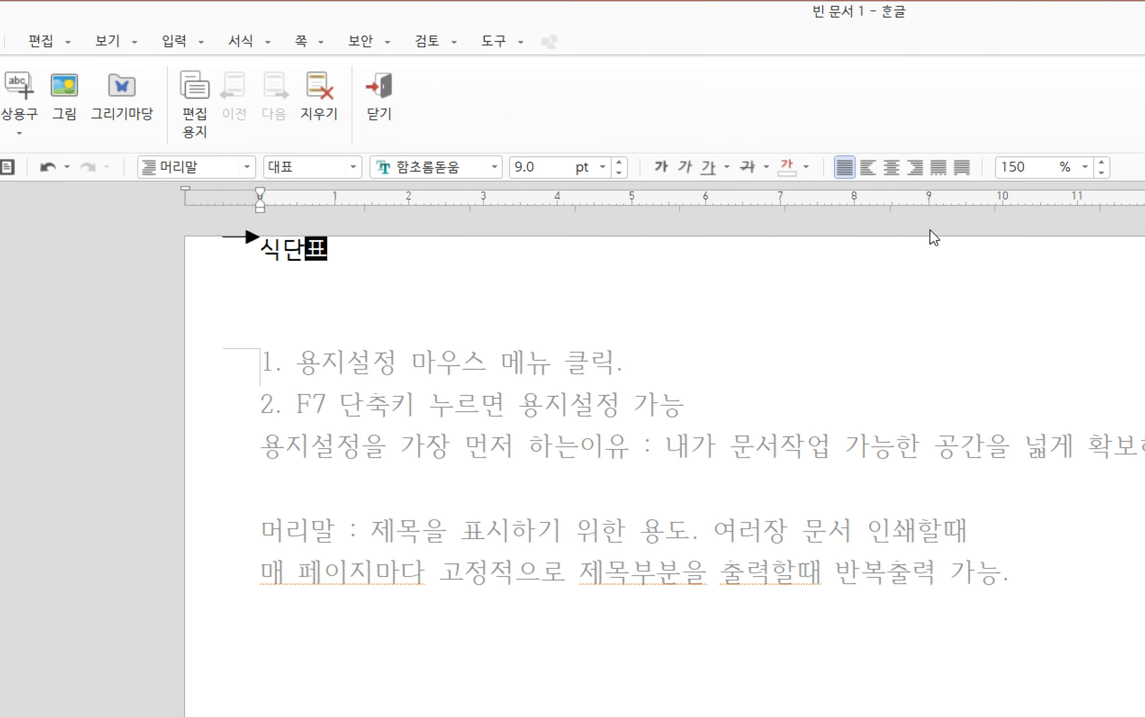
pyautogui.click(892, 168)
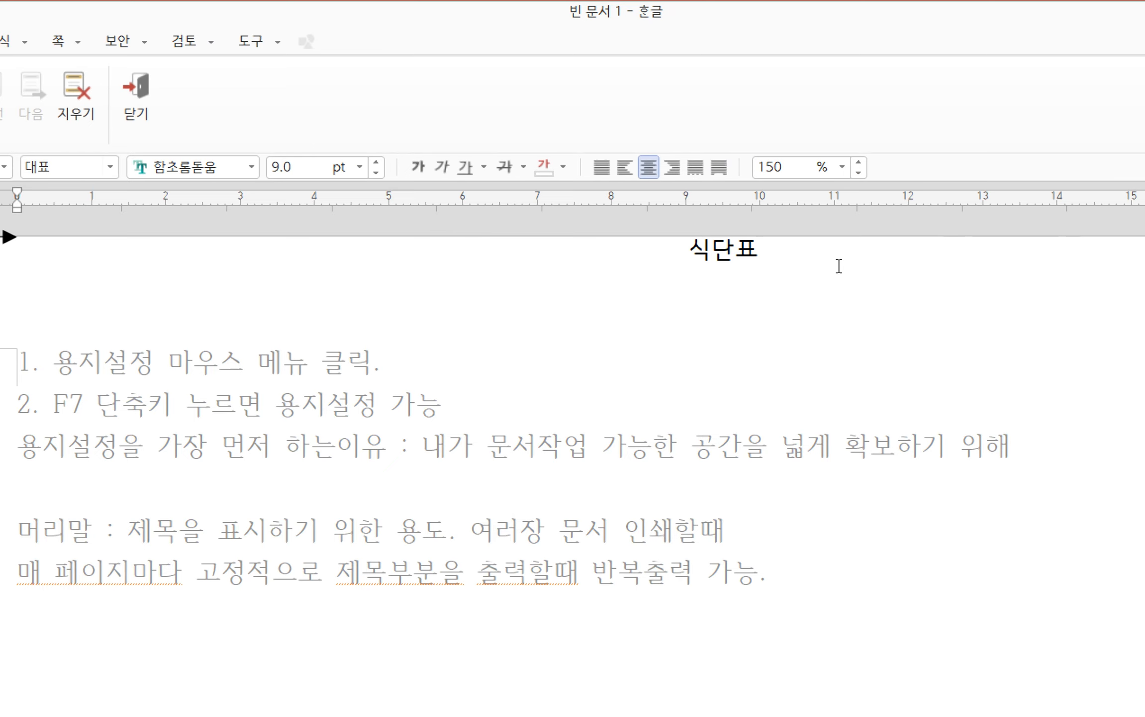
# - Enlarge the header title "식단표" to 15 pt
pyautogui.moveTo(609, 269); pyautogui.dragTo(223, 269)
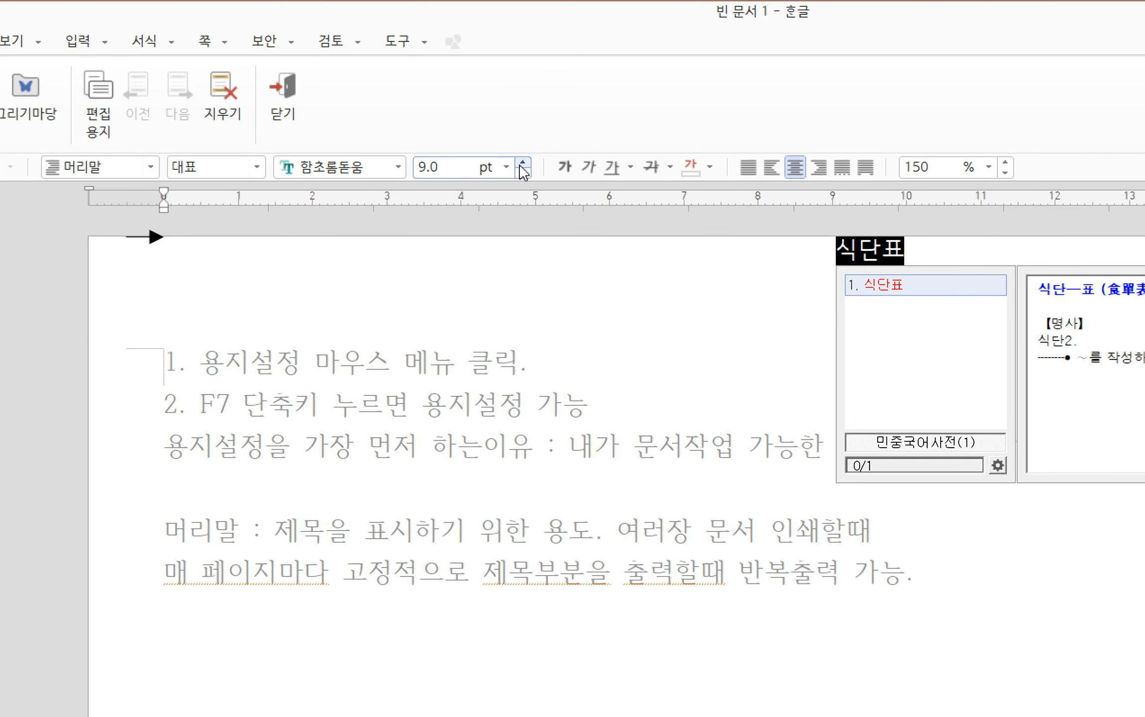
pyautogui.click(521, 164)
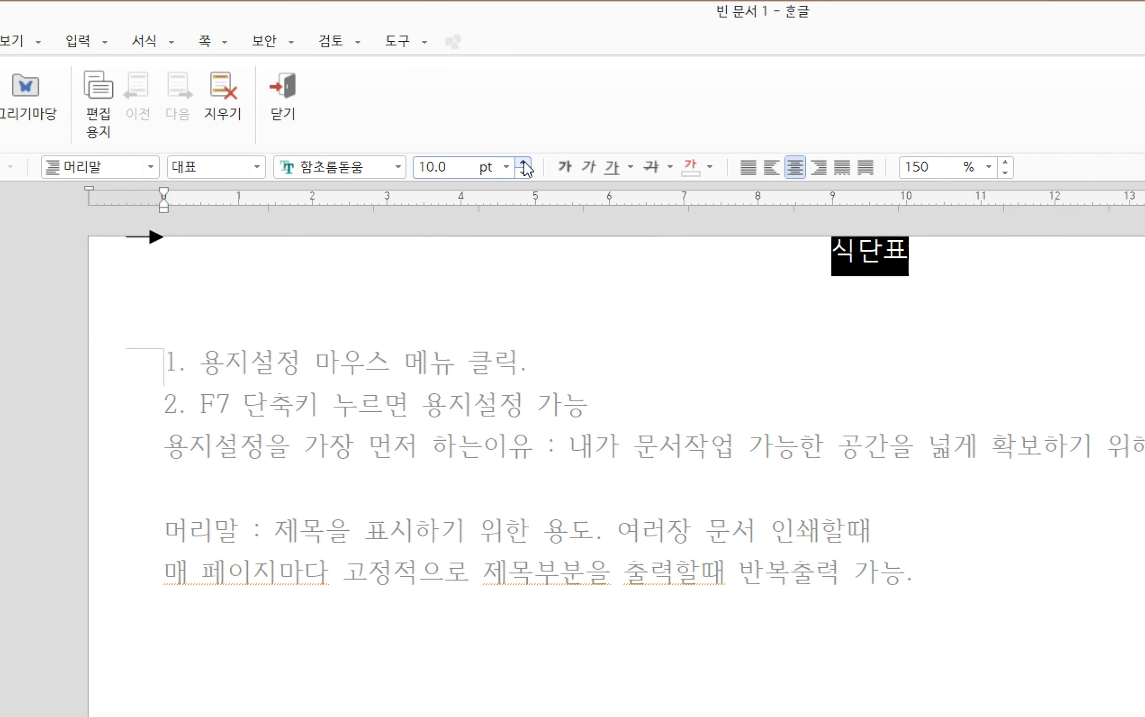
pyautogui.click(522, 164)
pyautogui.click(522, 164)
pyautogui.click(521, 165)
pyautogui.click(521, 164)
pyautogui.click(523, 164)
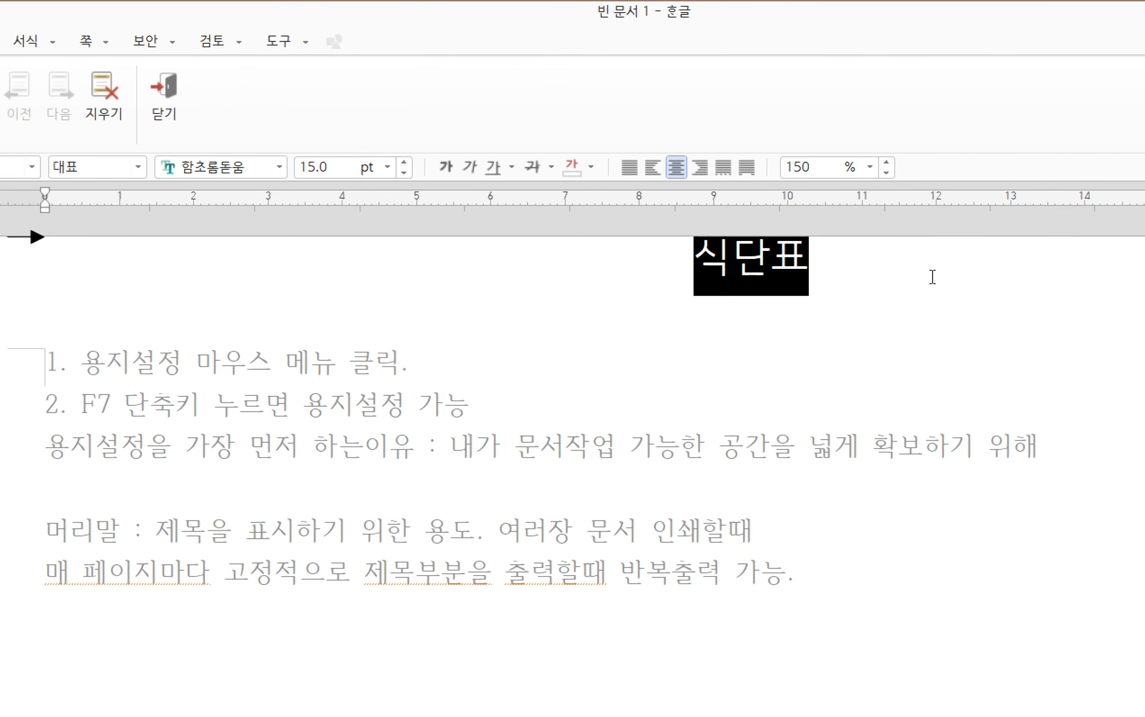
pyautogui.click(1032, 276)
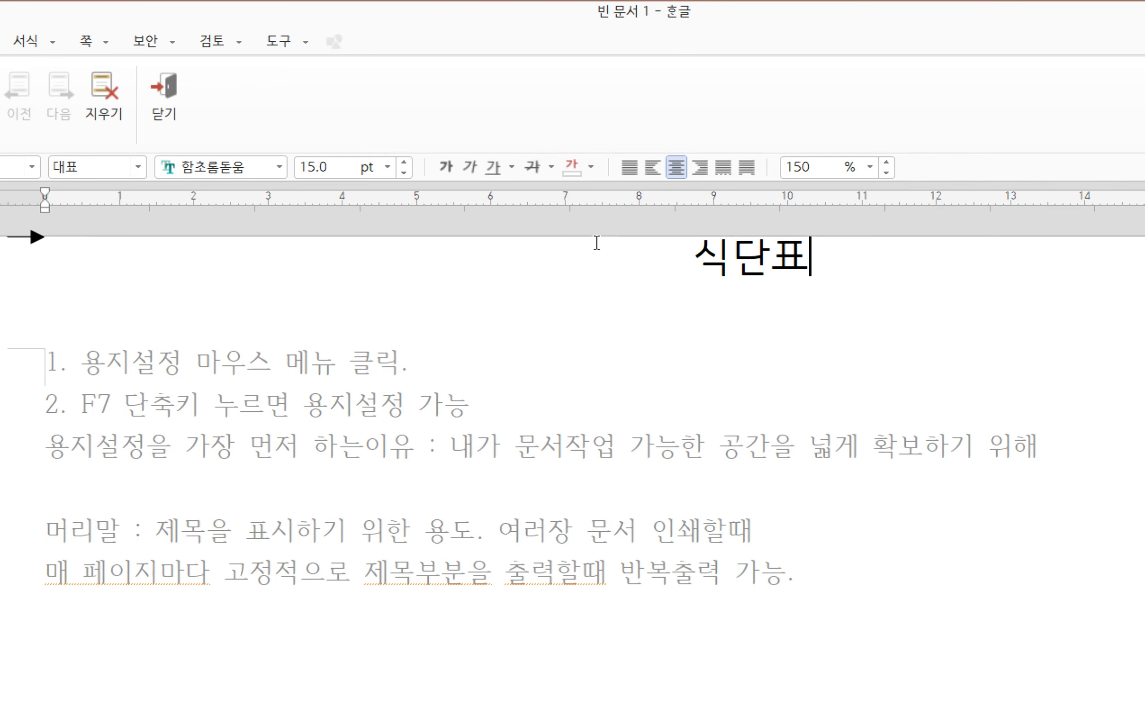
# - Close header editing and place the cursor at the end of the last note line in the body
pyautogui.click(164, 111)
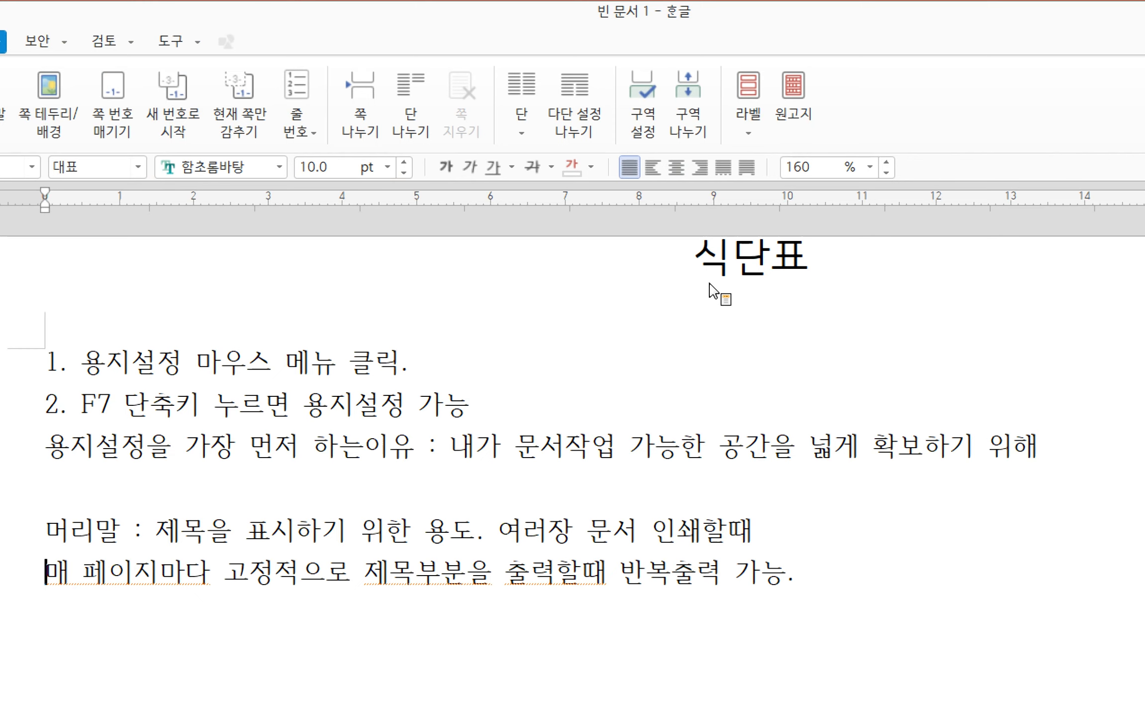
pyautogui.click(849, 582)
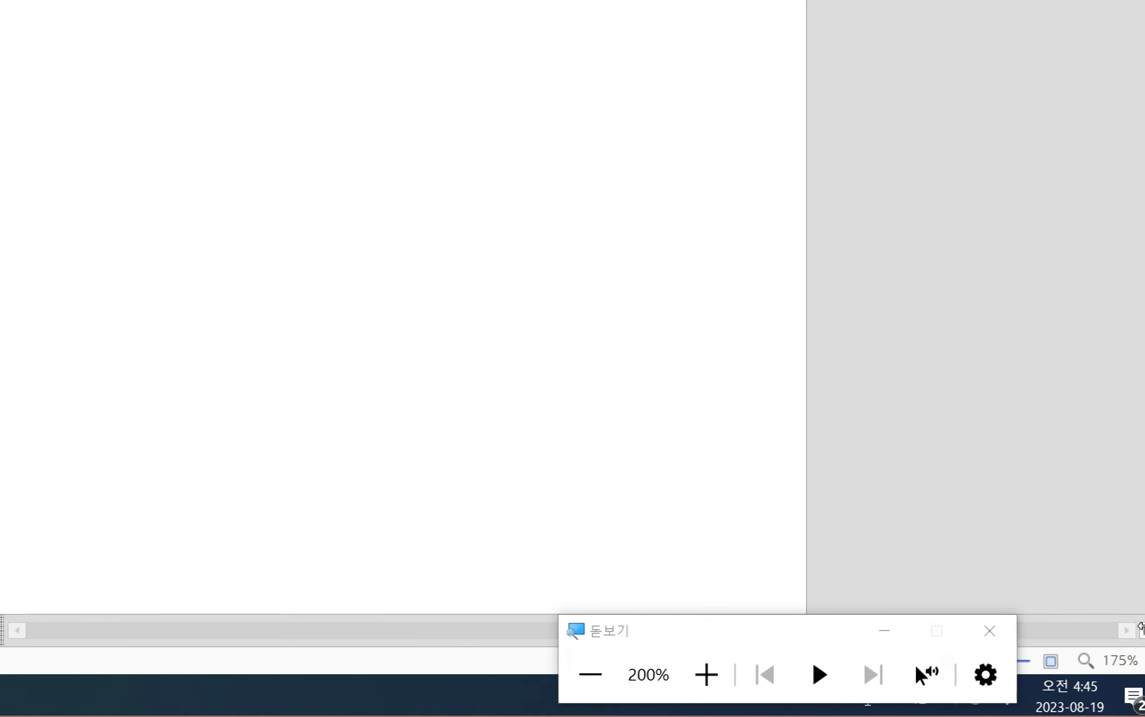
pyautogui.moveTo(757, 631); pyautogui.dragTo(836, 468)
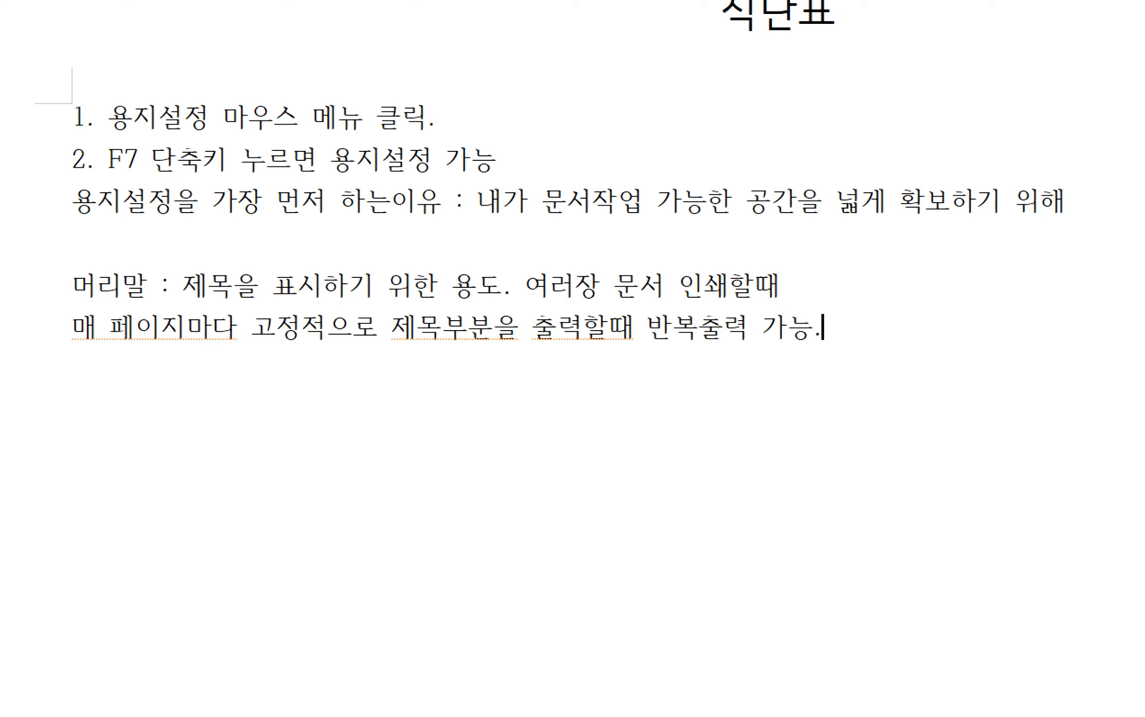
# - Insert a page break after the last note line and check the 식단표 header on both pages
pyautogui.hotkey('ctrl', 'Return')
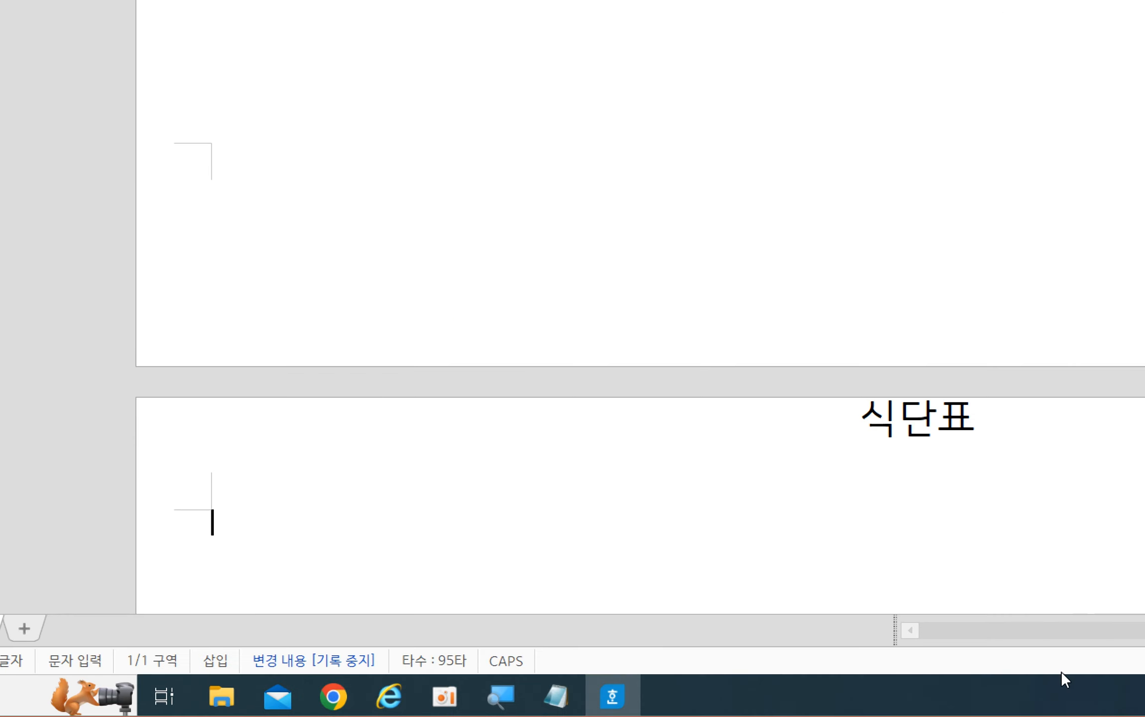
pyautogui.scroll(-3, 587, 456)
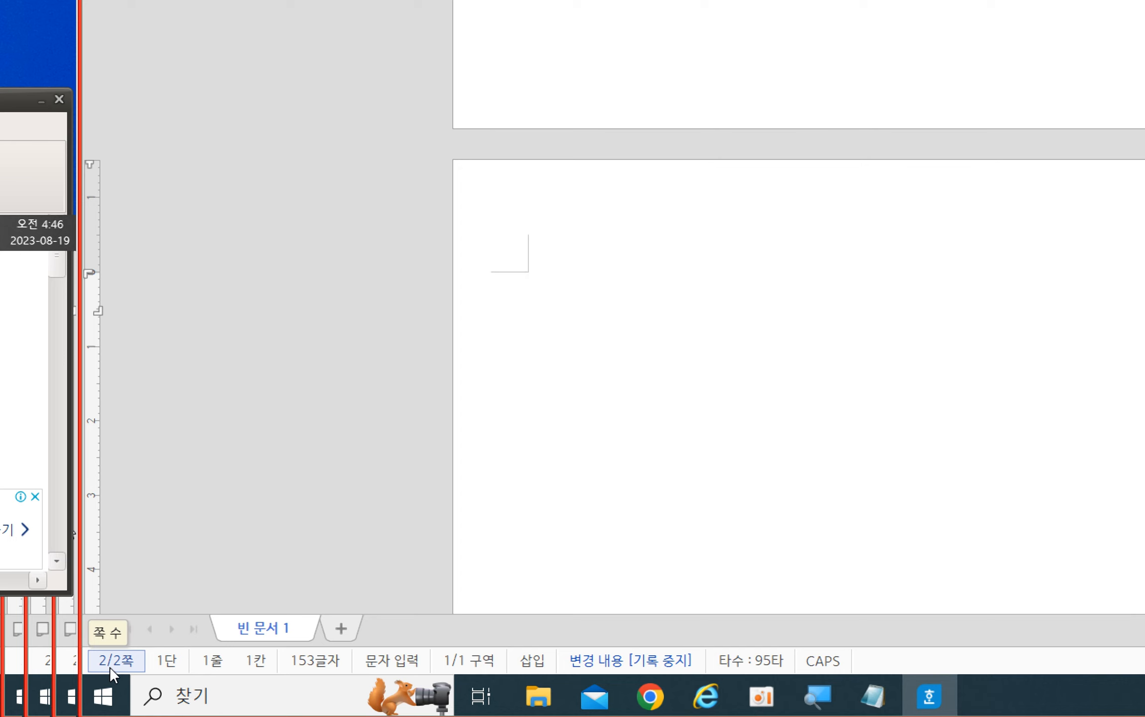
pyautogui.press('Hangul')
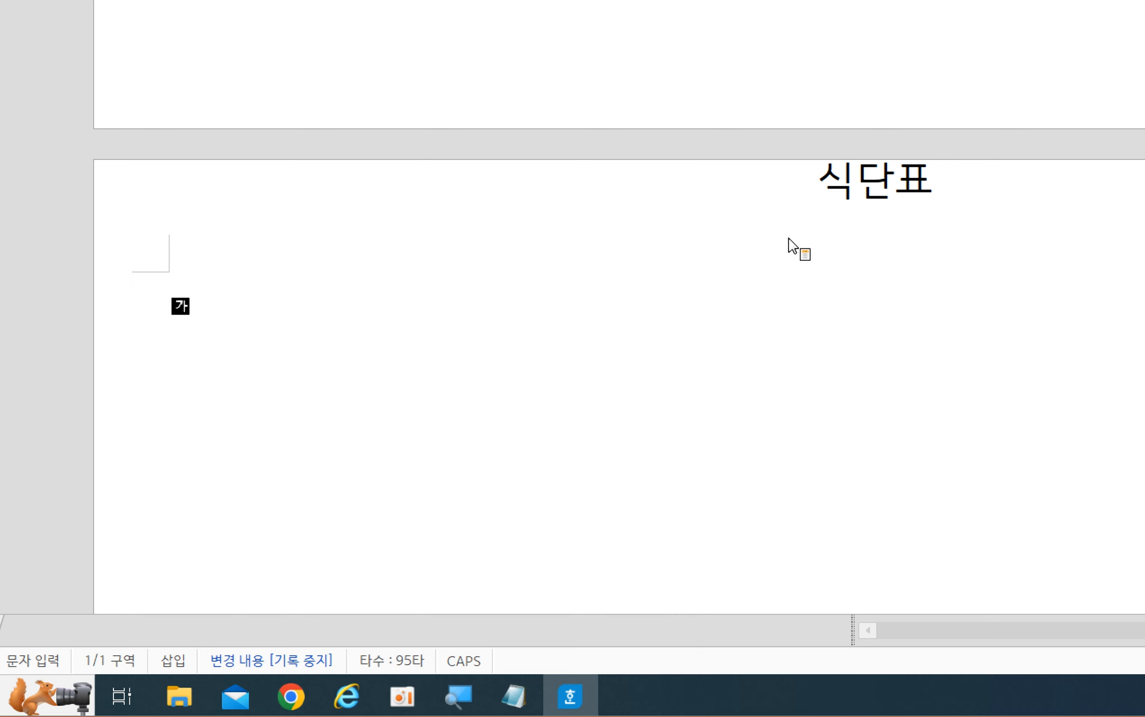
pyautogui.scroll(3, 630, 400)
pyautogui.scroll(3, 639, 413)
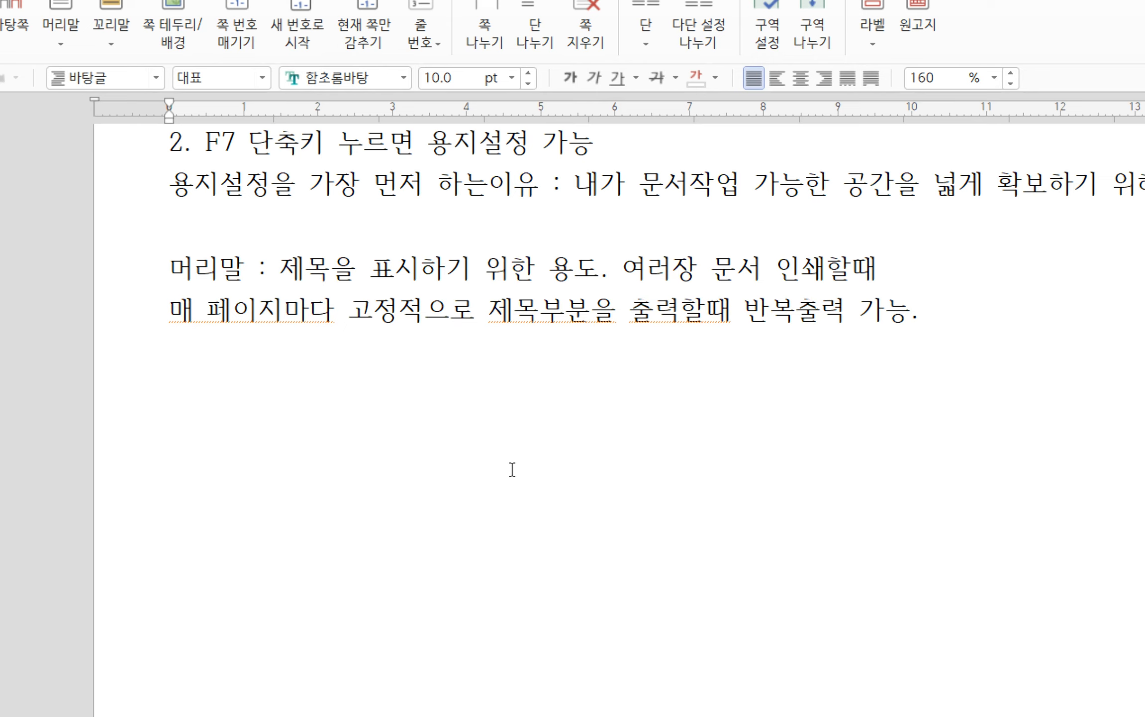
pyautogui.scroll(-3, 512, 470)
pyautogui.scroll(-5, 537, 552)
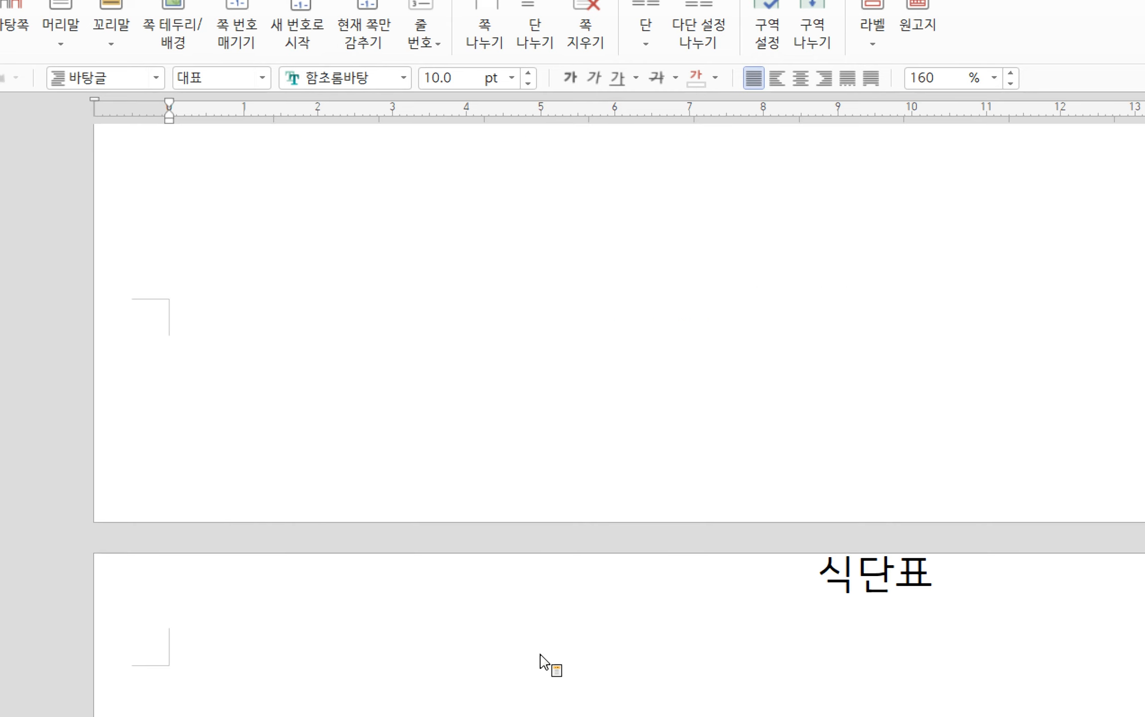
# - Remove the page break that starts the empty second page
pyautogui.click(535, 662)
pyautogui.press('BackSpace')
pyautogui.scroll(3, 572, 466)
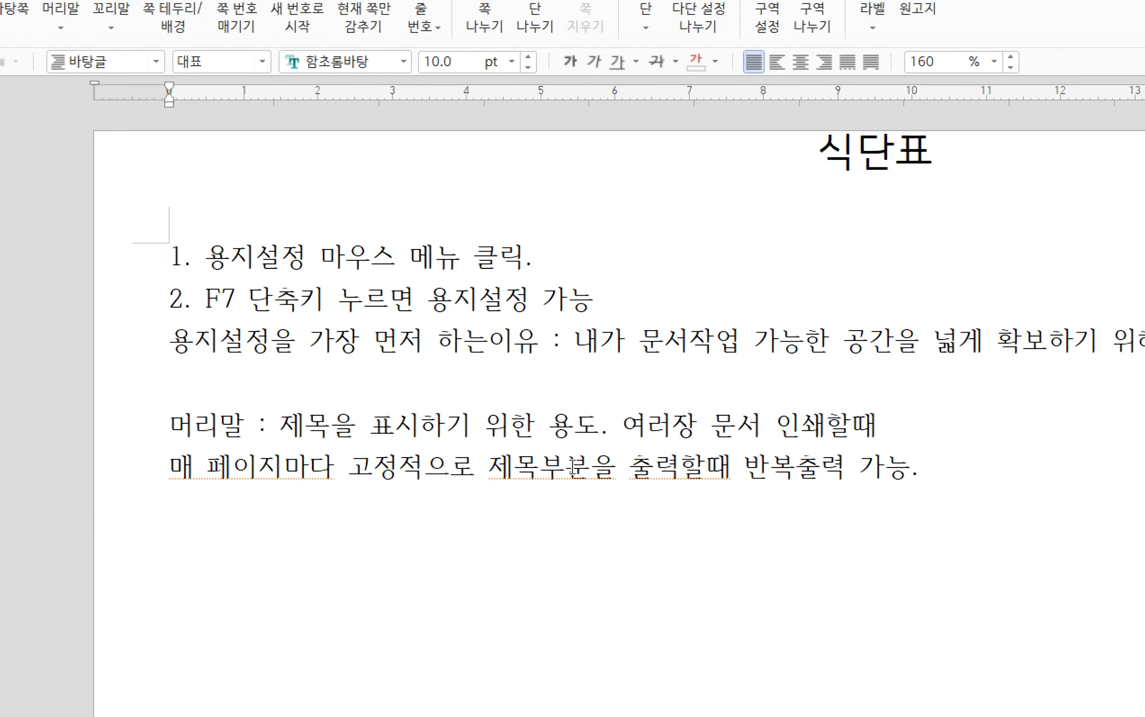
pyautogui.press('BackSpace')
# - Delete the two note lines explaining the 머리말, along with the 식단표 header
pyautogui.moveTo(919, 470); pyautogui.dragTo(155, 432)
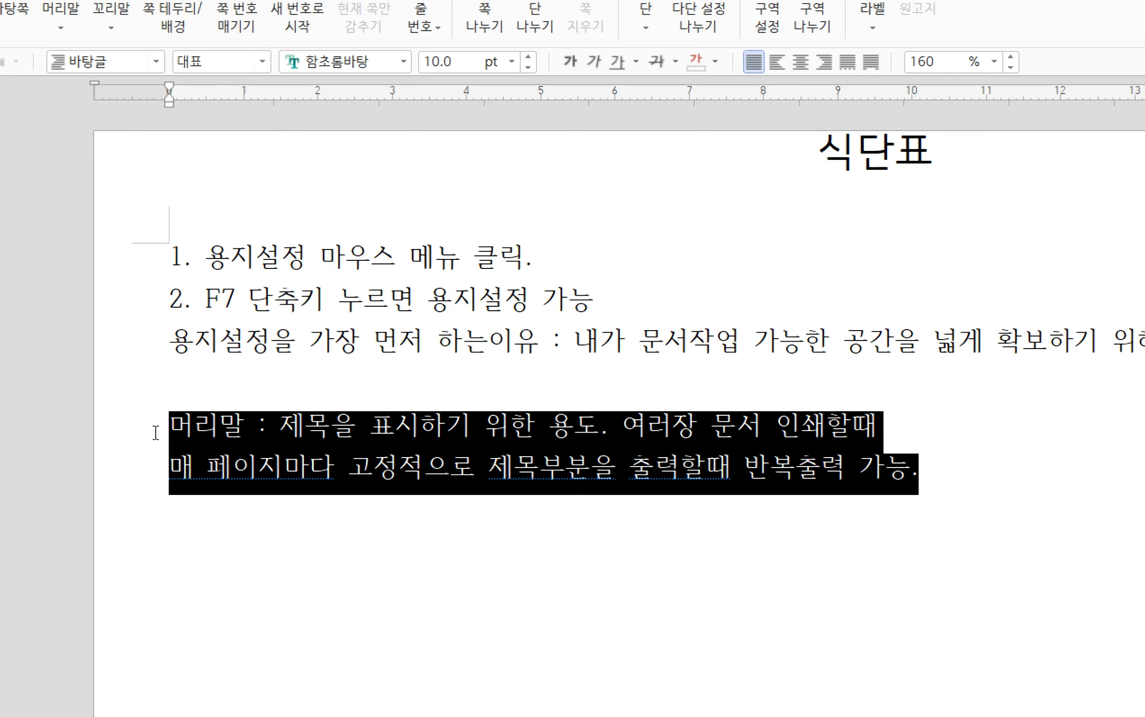
pyautogui.press('Delete')
pyautogui.press('BackSpace')
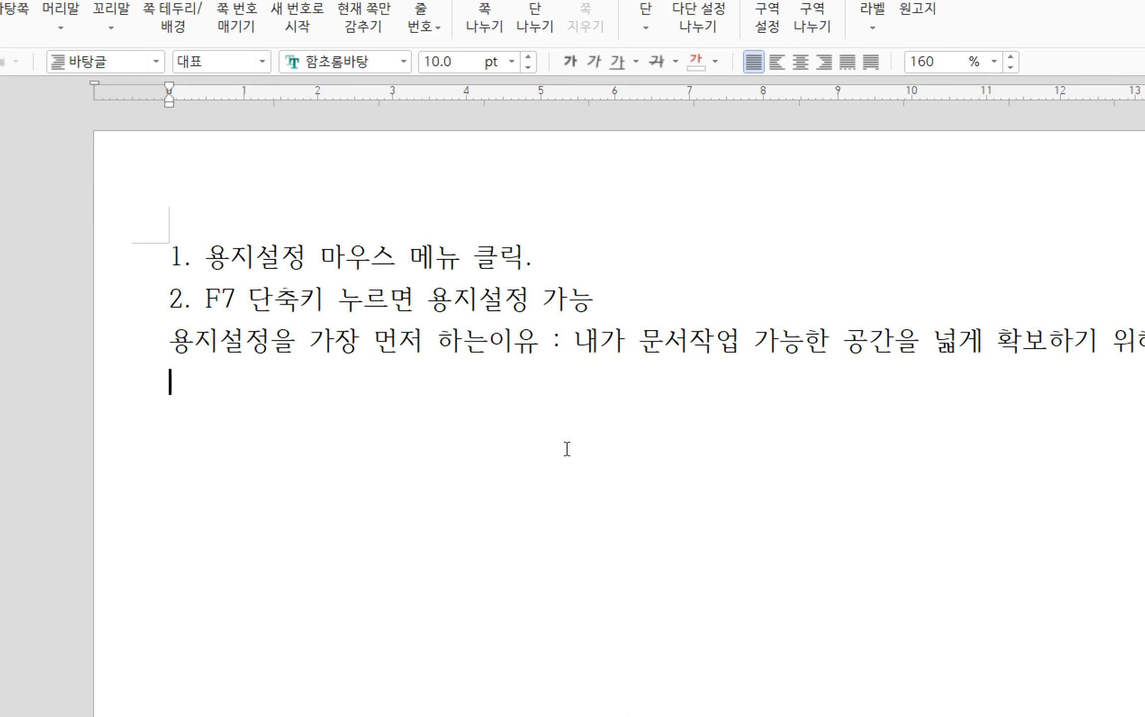
# - Set the page's 머리말 margin to 0 mm in the 편집 용지 settings and apply it
pyautogui.press('F7')
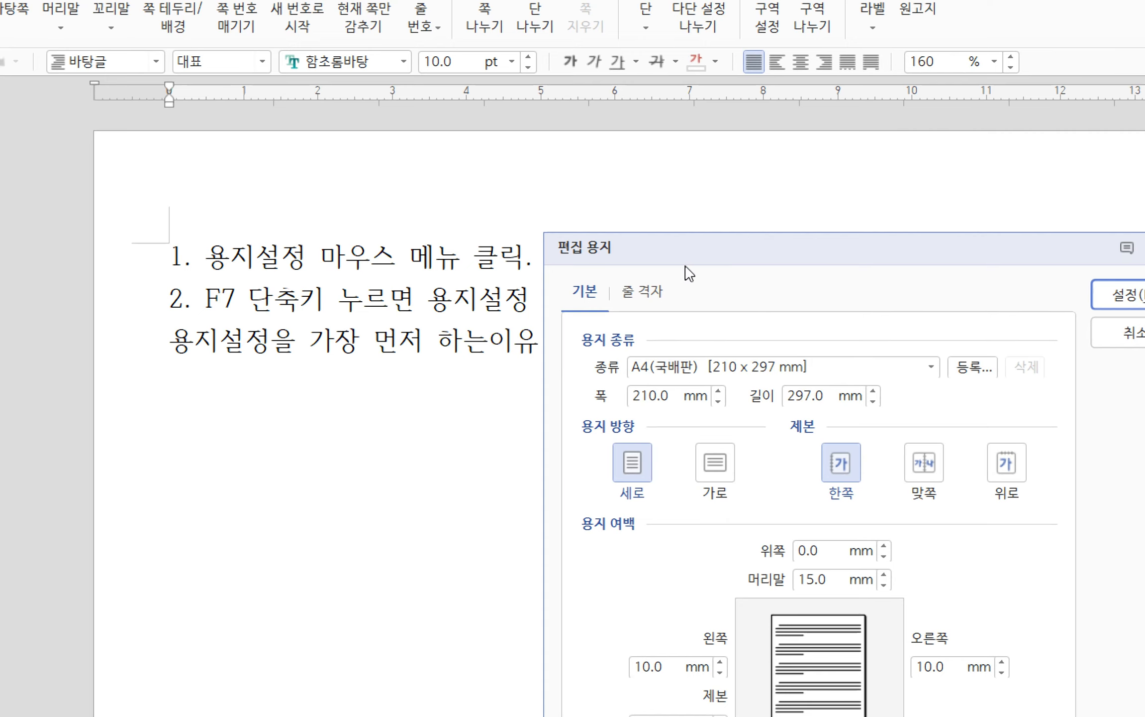
pyautogui.moveTo(623, 230); pyautogui.dragTo(383, 121)
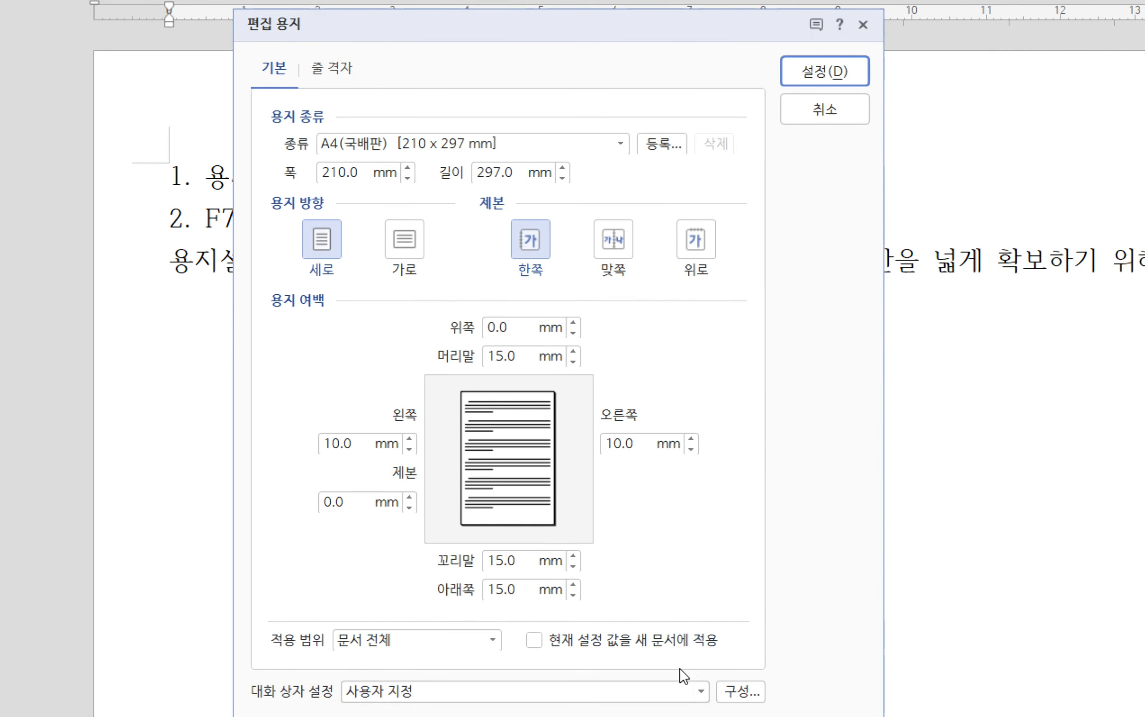
pyautogui.doubleClick(531, 332)
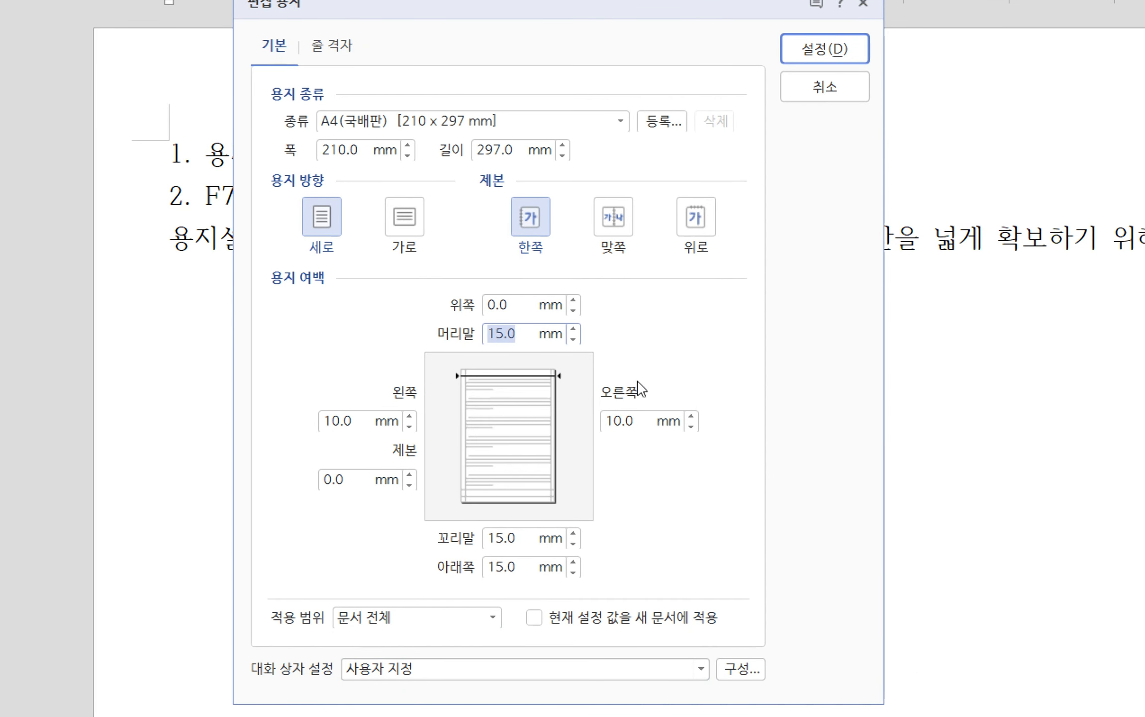
pyautogui.write('0')
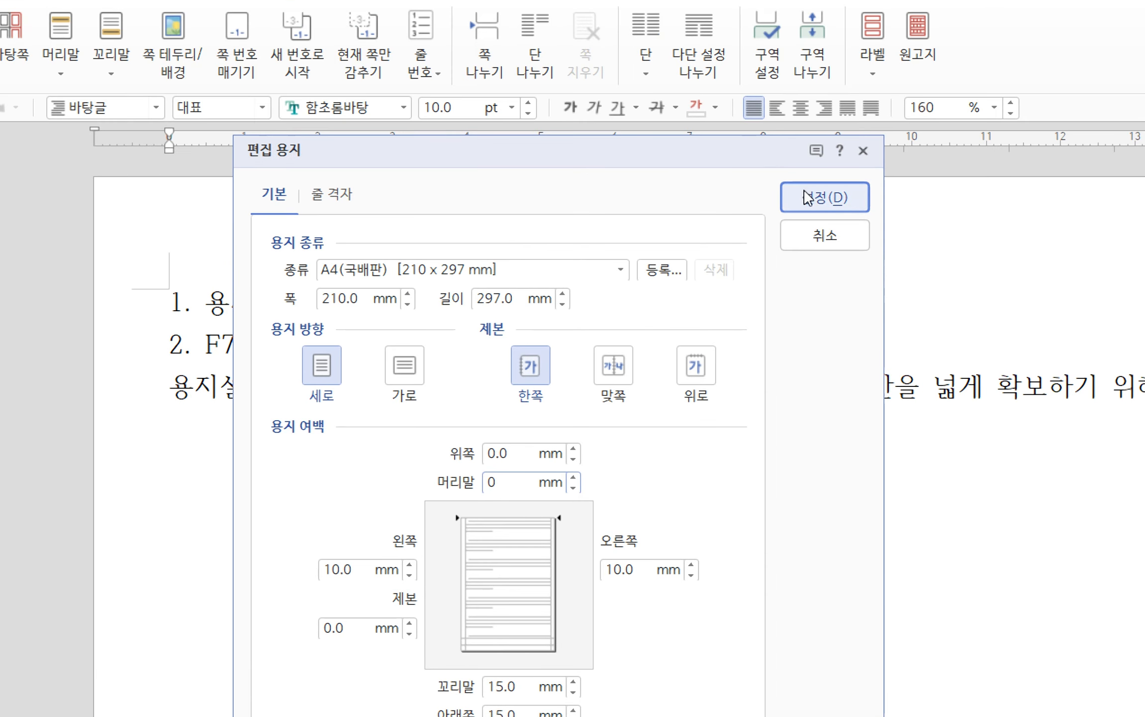
pyautogui.click(810, 197)
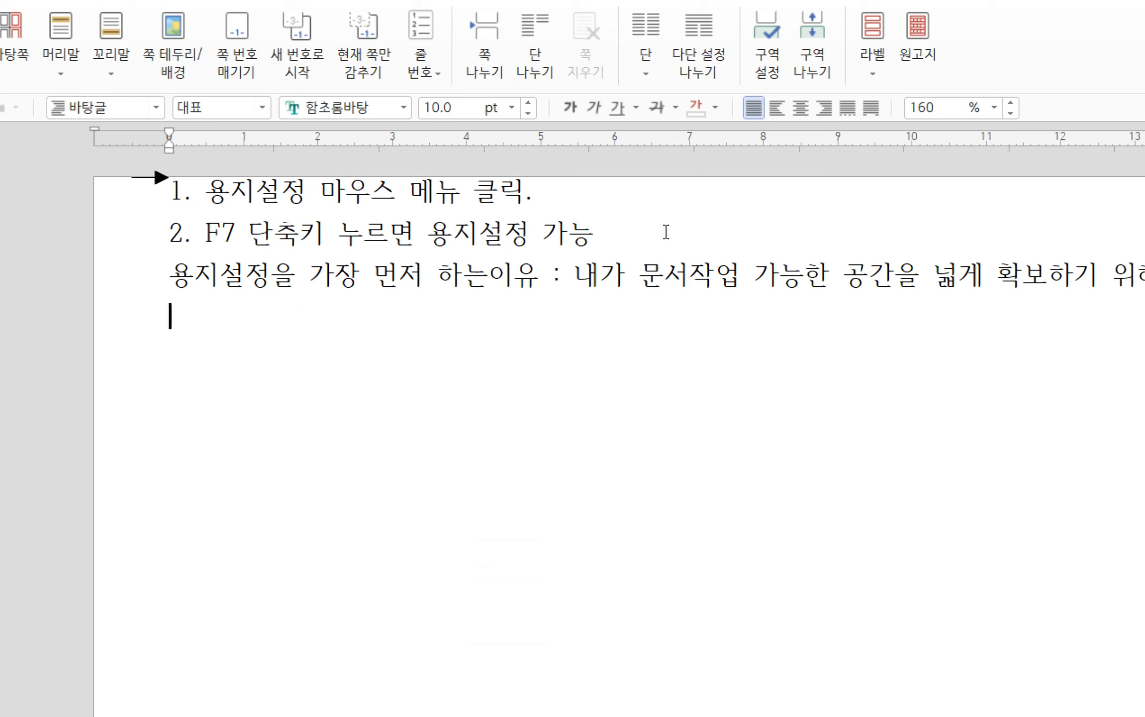
# - Draw a circle about 4.8 mm wide just after the first note line and copy it horizontally further along the page's top edge
pyautogui.click(156, 192)
pyautogui.press('Hangul')
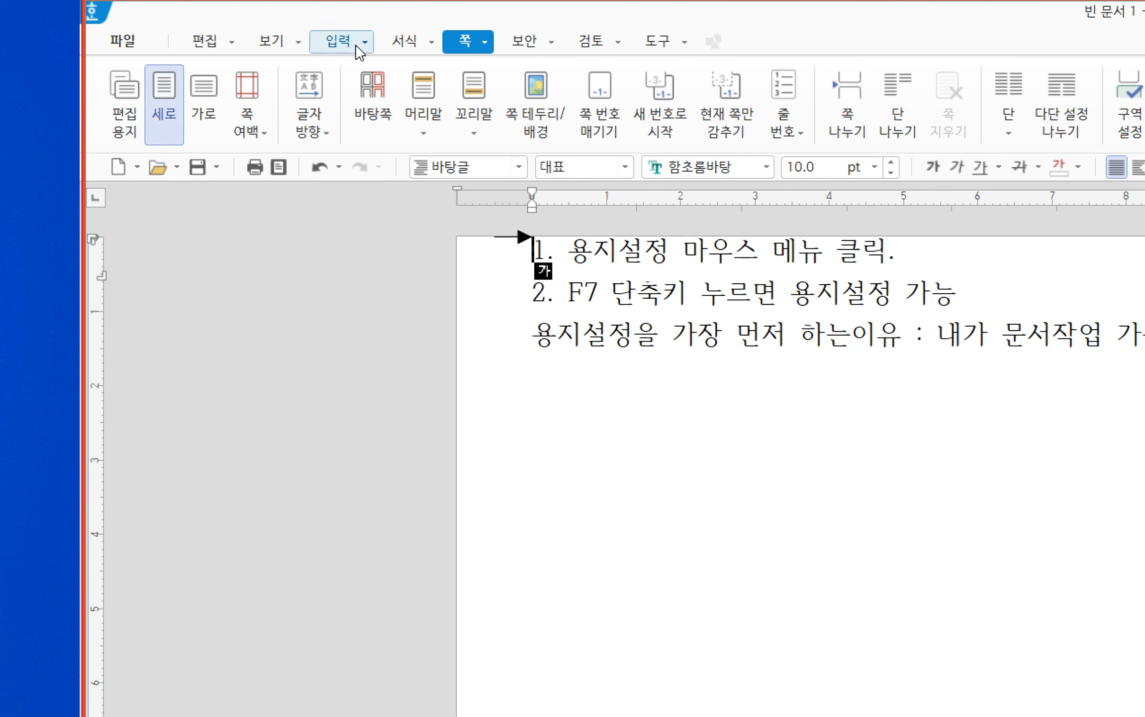
pyautogui.click(343, 42)
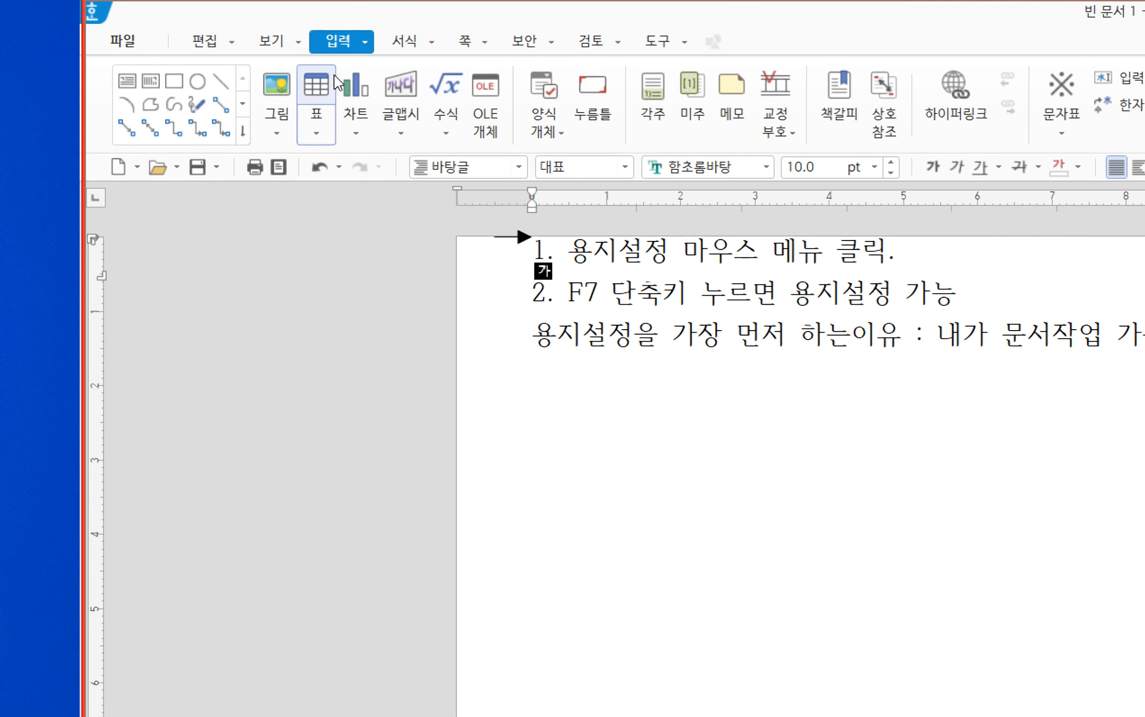
pyautogui.click(197, 81)
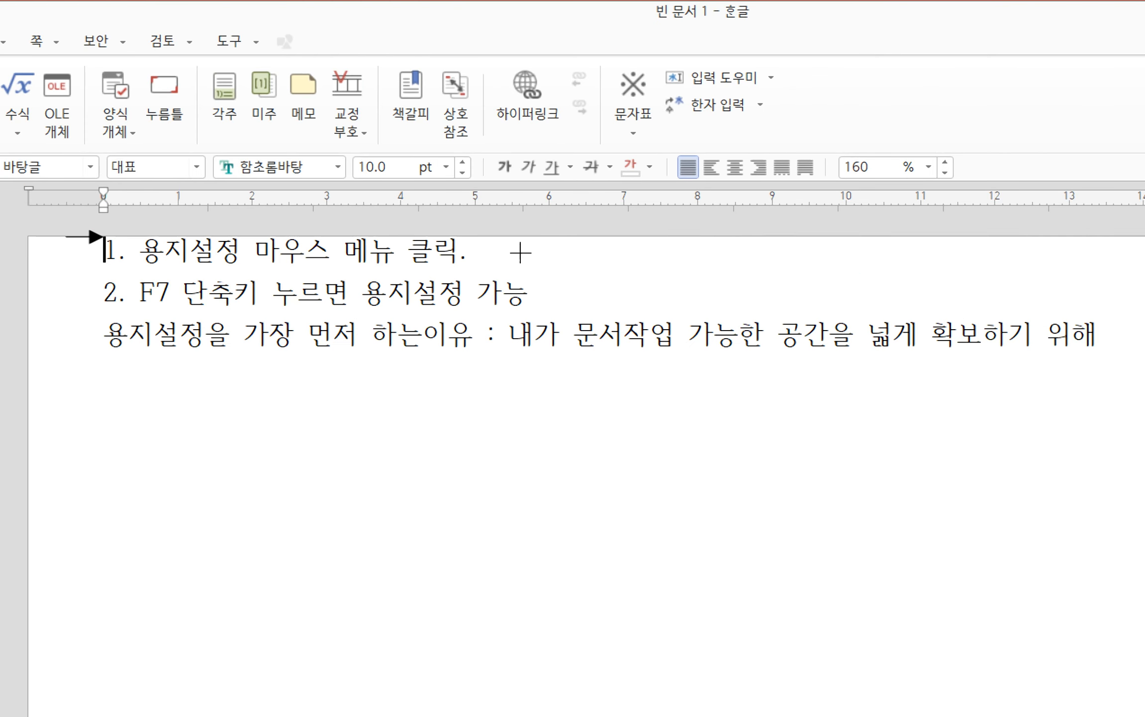
pyautogui.moveTo(513, 253); pyautogui.dragTo(550, 290)
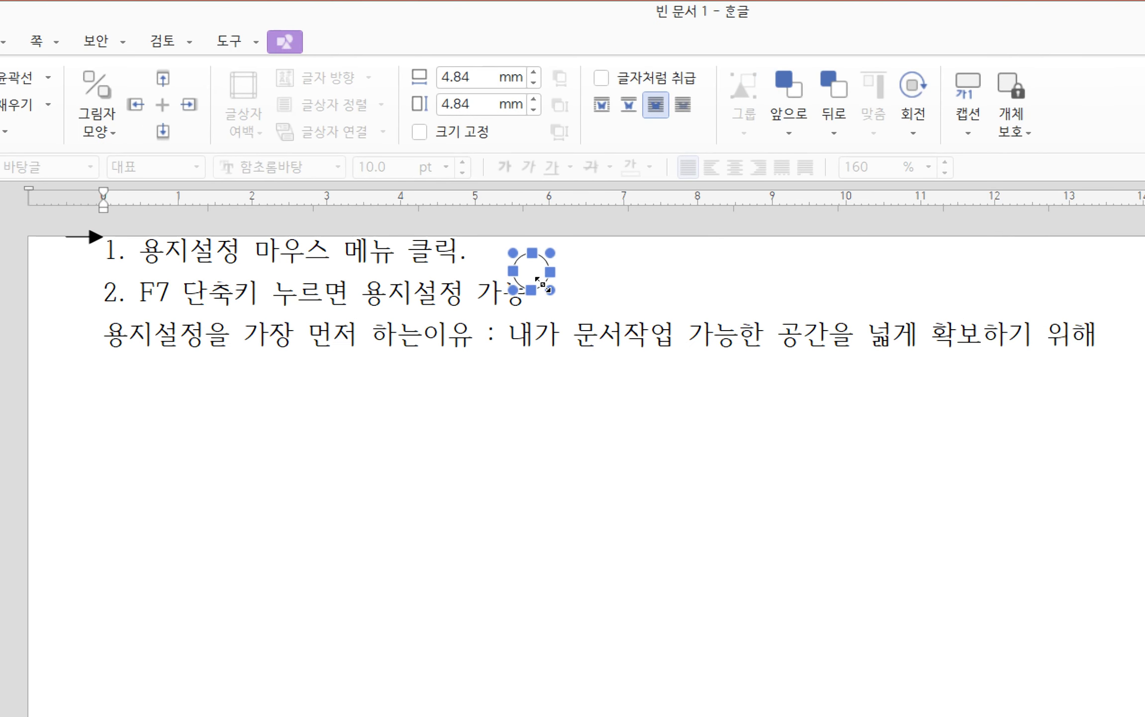
pyautogui.moveTo(551, 263); pyautogui.dragTo(948, 266)
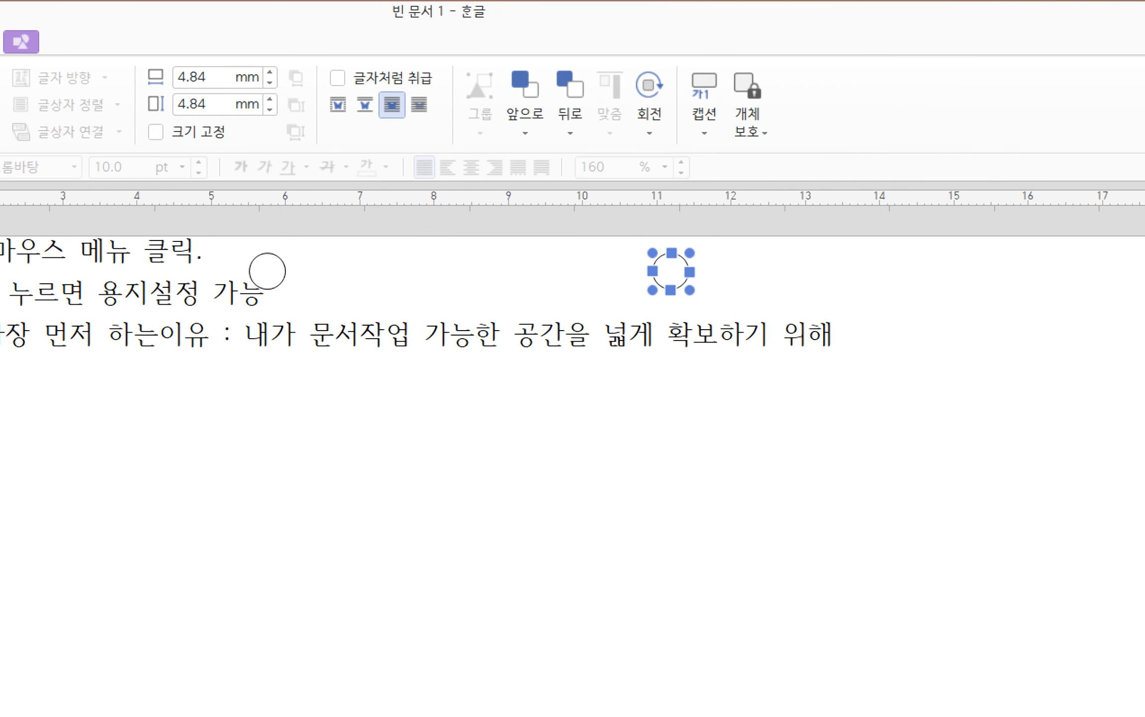
pyautogui.click(152, 257)
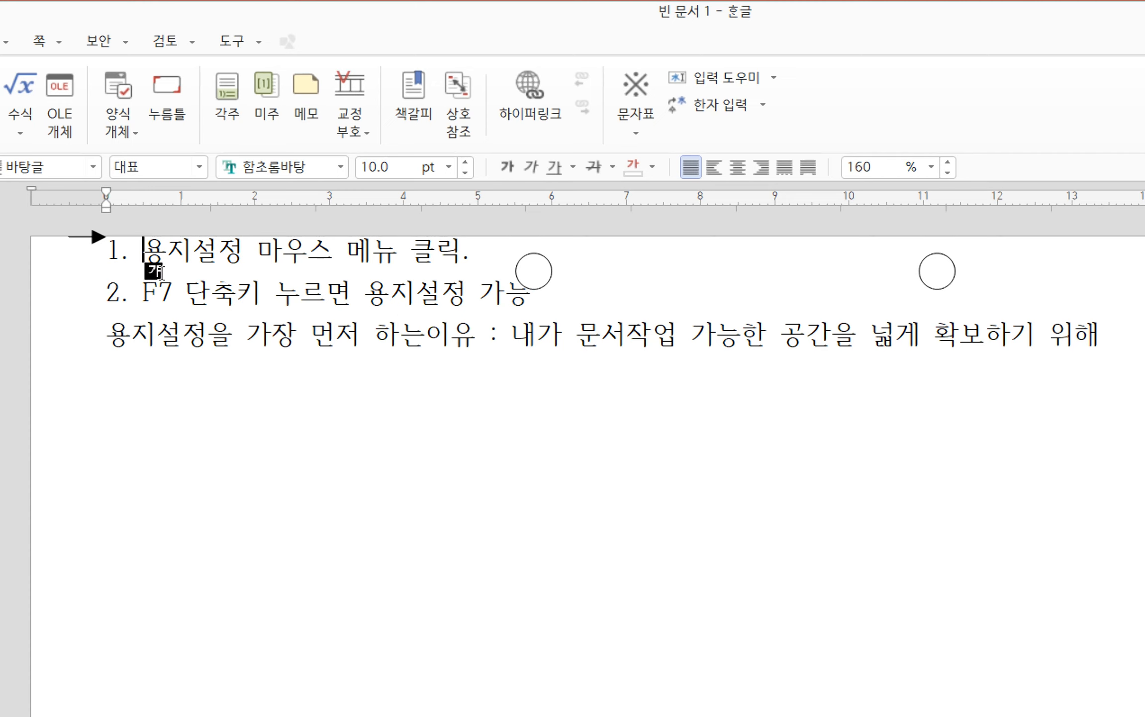
# - Set the page's 위쪽 margin to 10 mm in the 편집 용지 settings and apply it
pyautogui.click(101, 262)
pyautogui.press('F7')
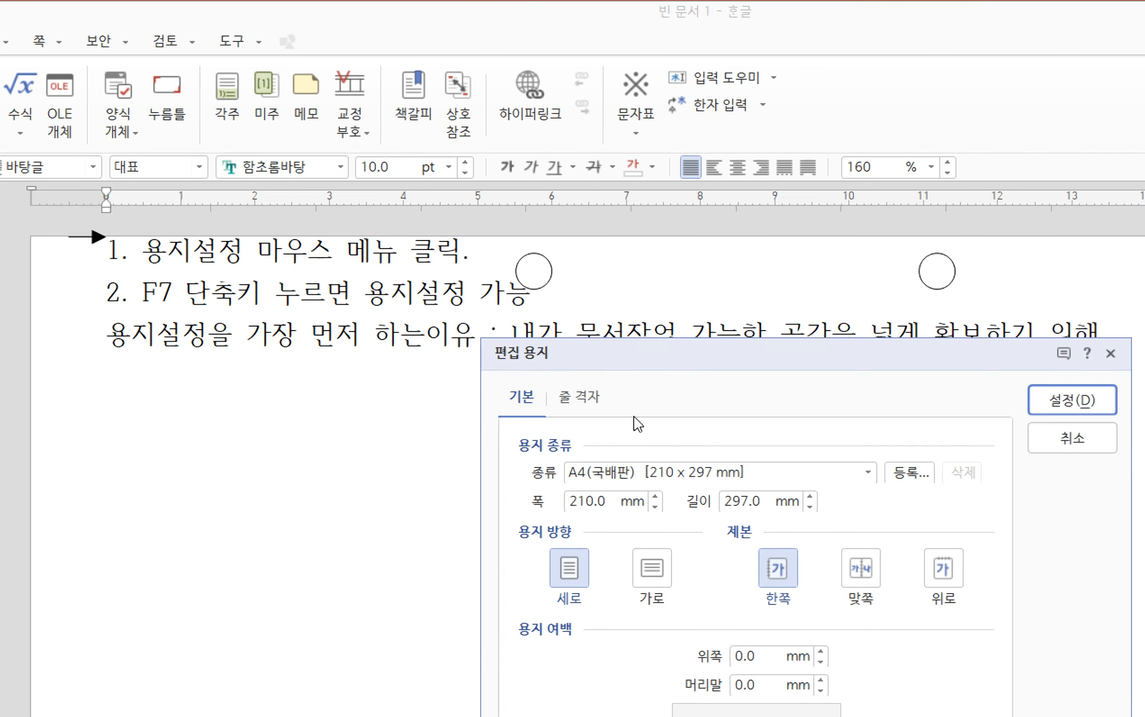
pyautogui.moveTo(714, 360); pyautogui.dragTo(456, 110)
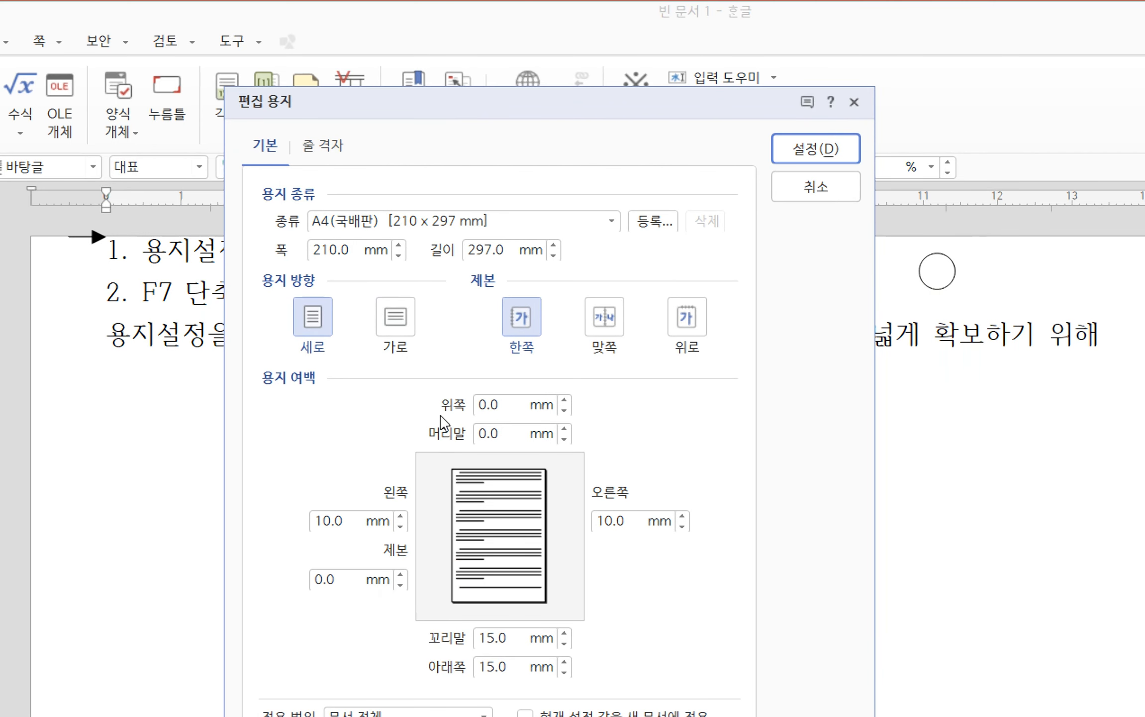
pyautogui.click(493, 431)
pyautogui.doubleClick(504, 404)
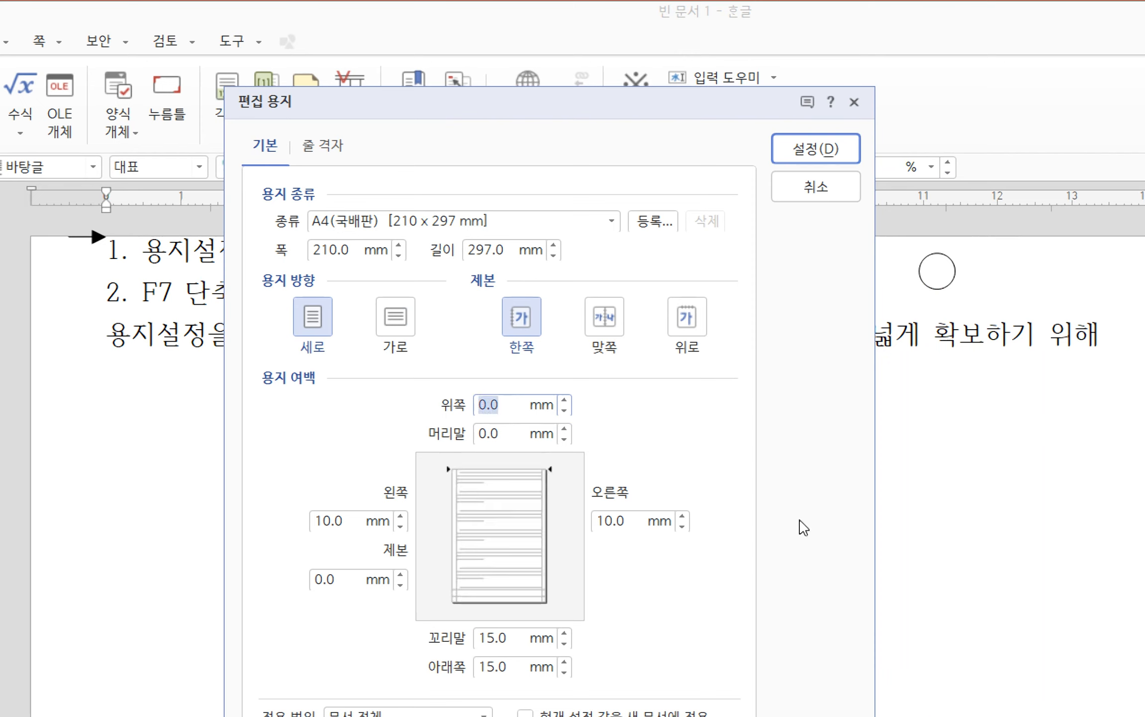
pyautogui.write('10')
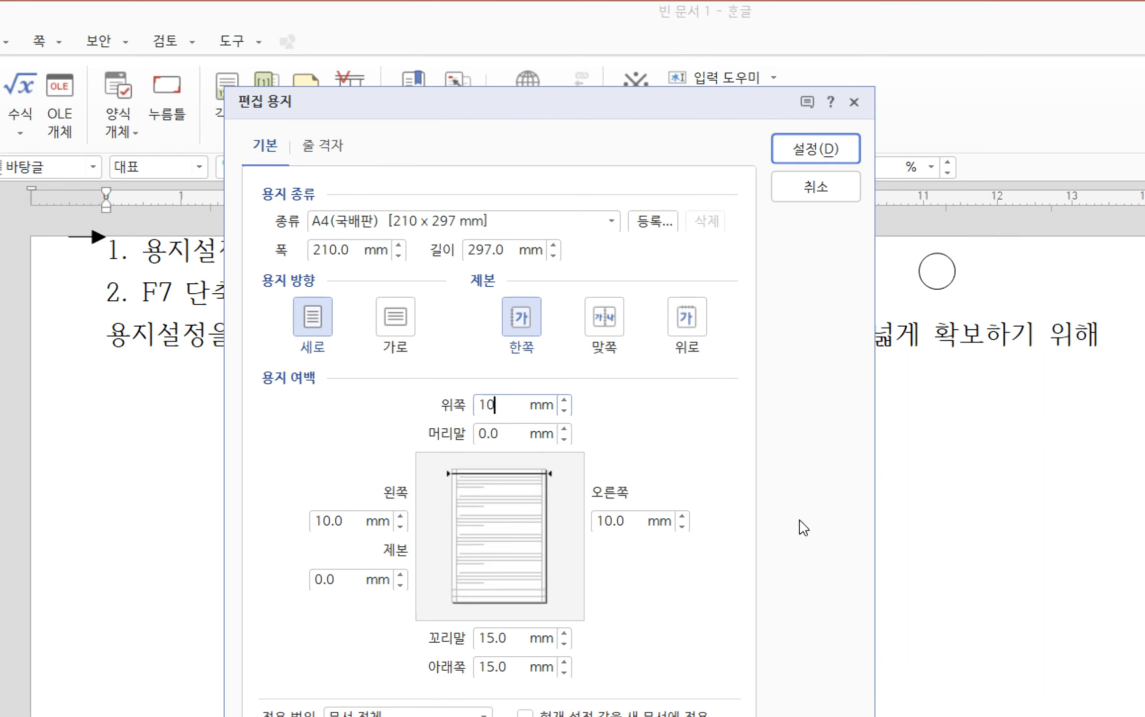
pyautogui.click(809, 155)
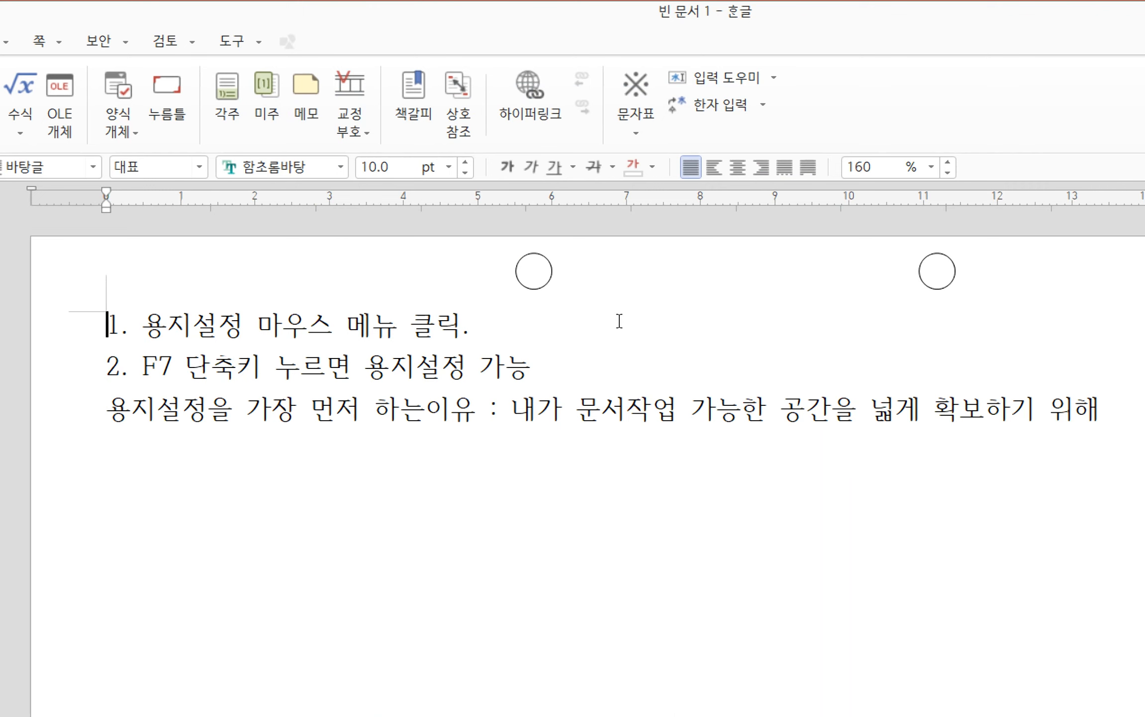
# - Delete both circles at the top of the page
pyautogui.click(548, 281)
pyautogui.click(914, 272)
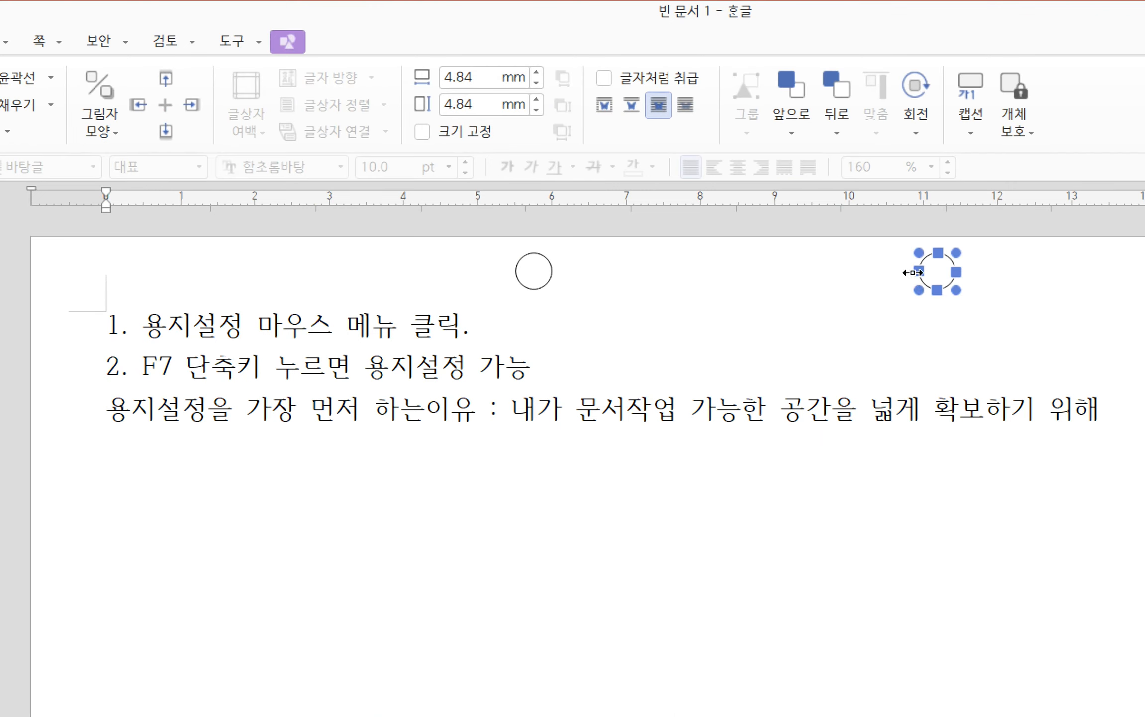
pyautogui.press('Delete')
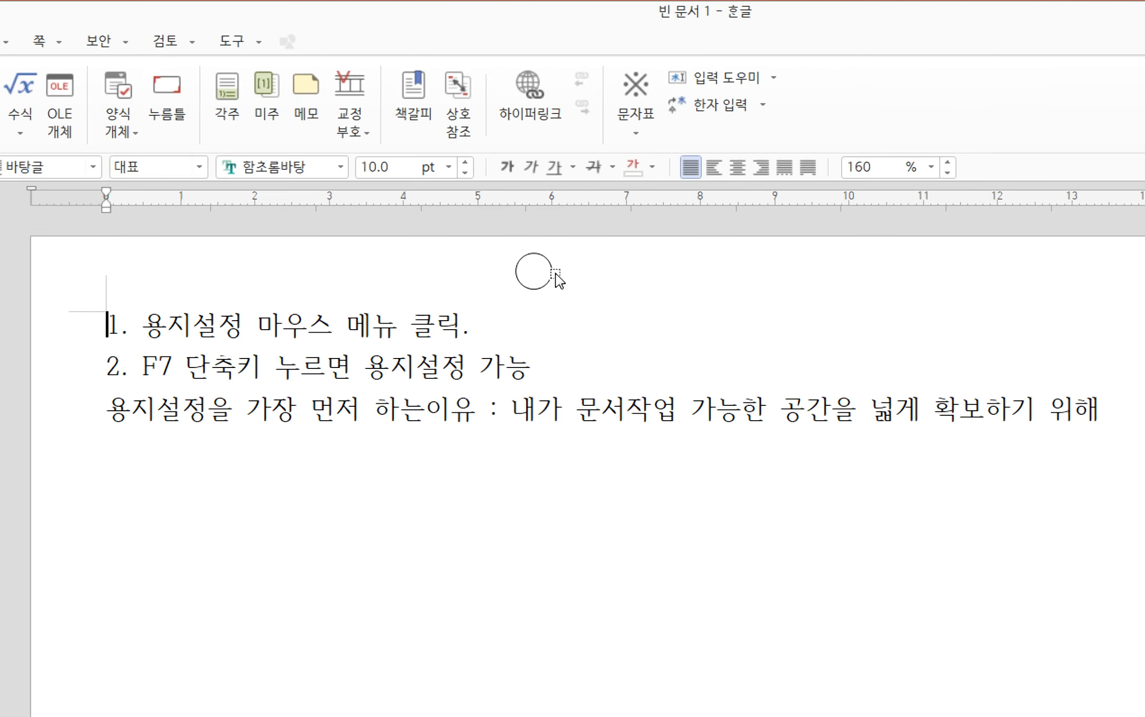
pyautogui.click(551, 276)
pyautogui.press('Delete')
pyautogui.click(537, 323)
pyautogui.press('F7')
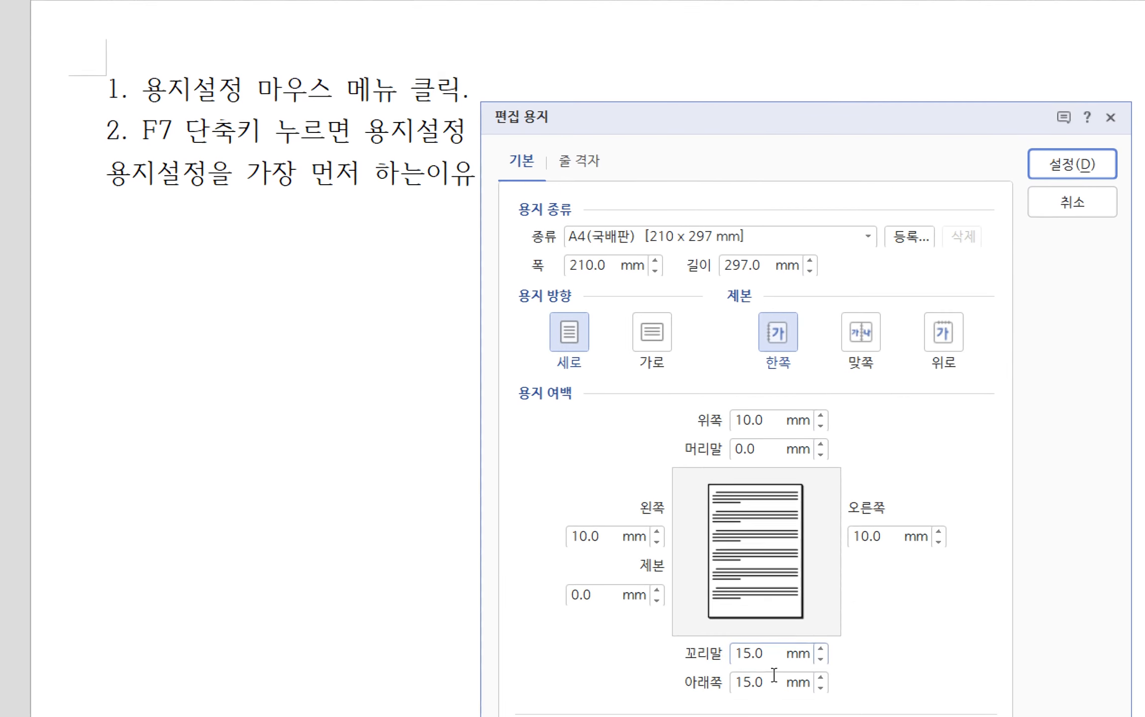
pyautogui.moveTo(737, 115); pyautogui.dragTo(476, 25)
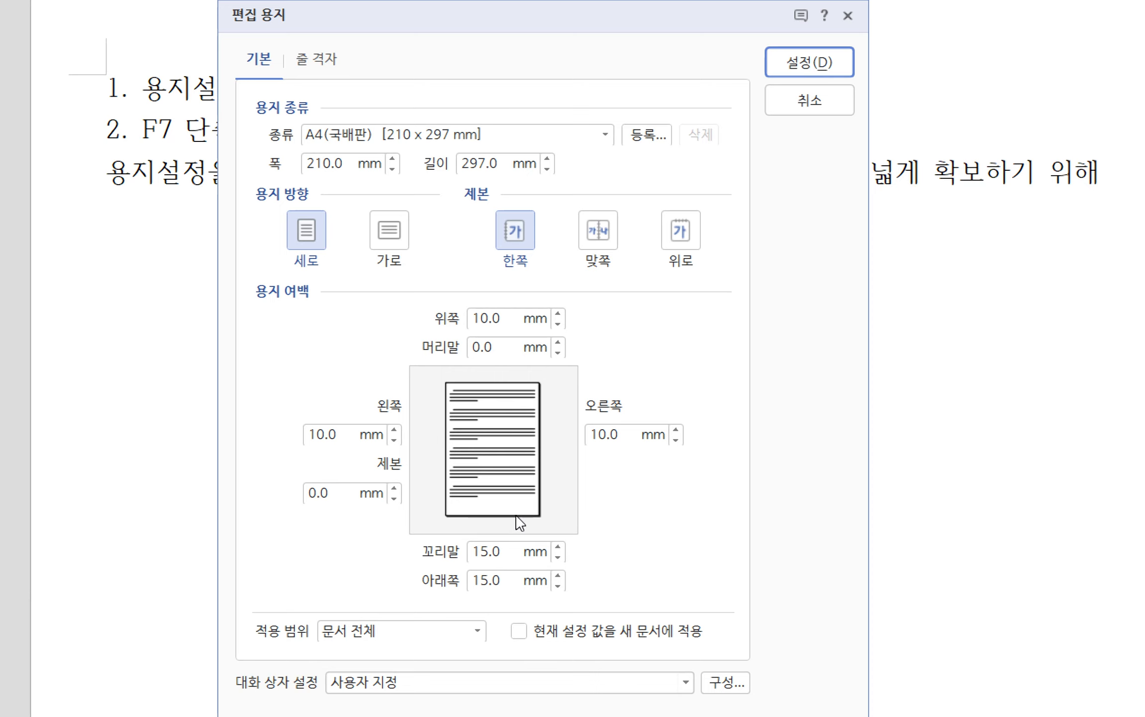
pyautogui.moveTo(508, 552); pyautogui.dragTo(401, 558)
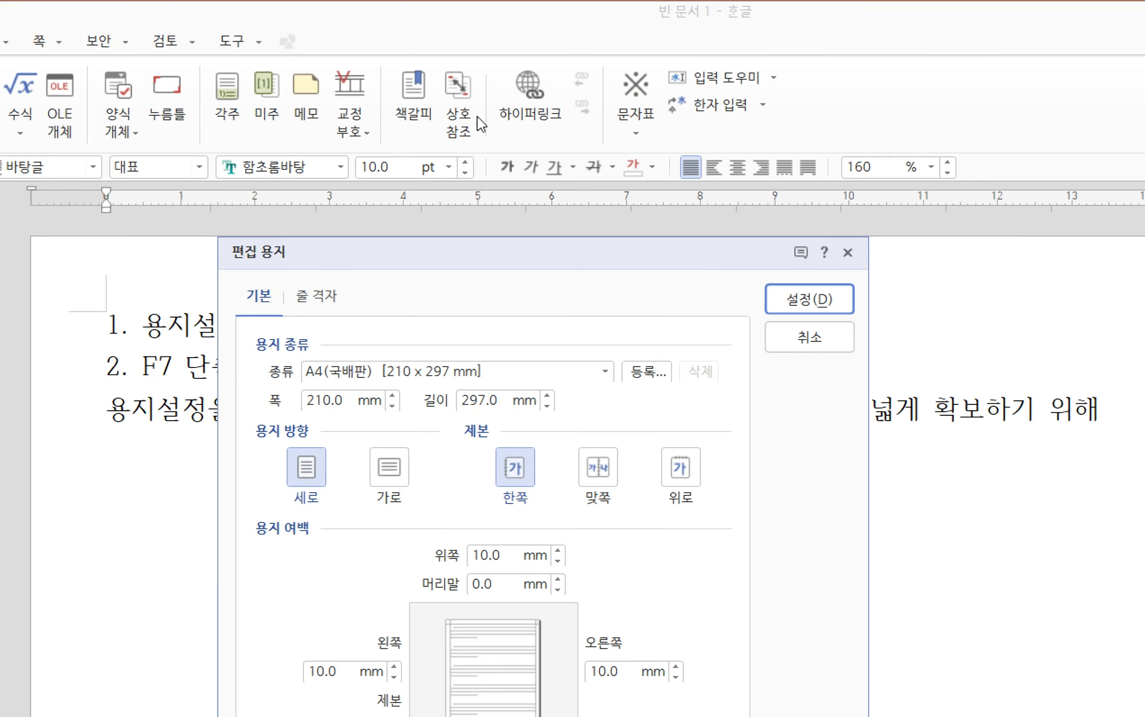
pyautogui.click(773, 346)
# - Set the page's 꼬리말 margin to 0 mm and its 아래쪽 margin to 10 mm in the 편집 용지 settings and apply them
pyautogui.scroll(-10, 630, 492)
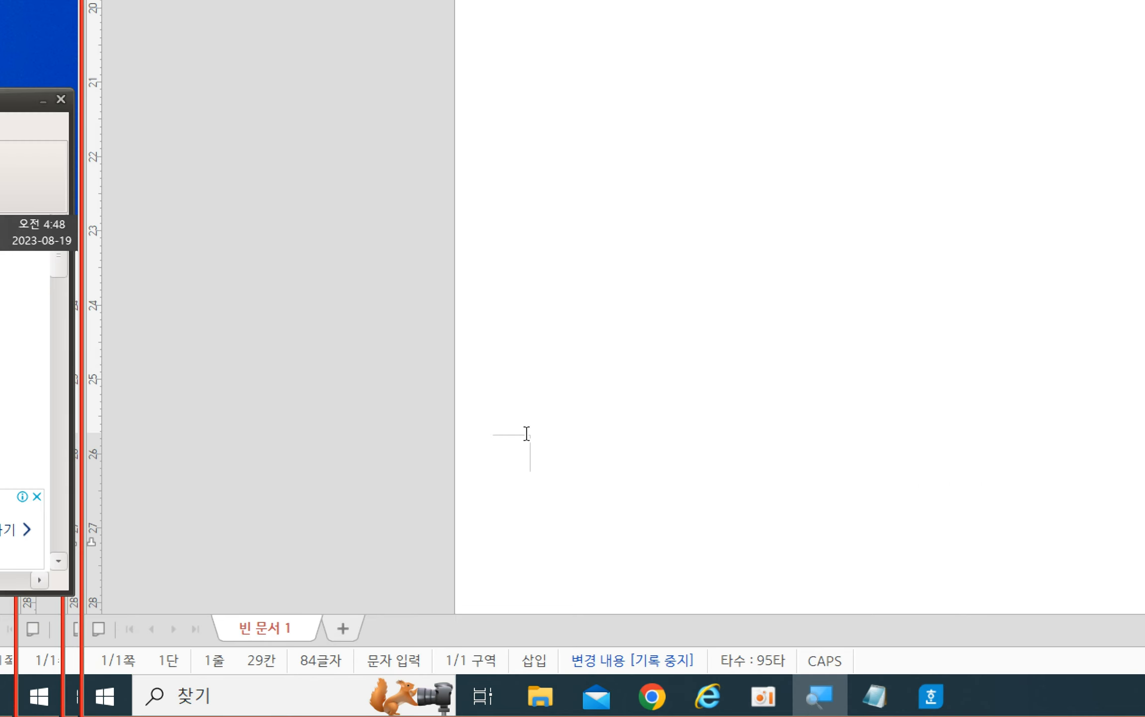
pyautogui.click(561, 430)
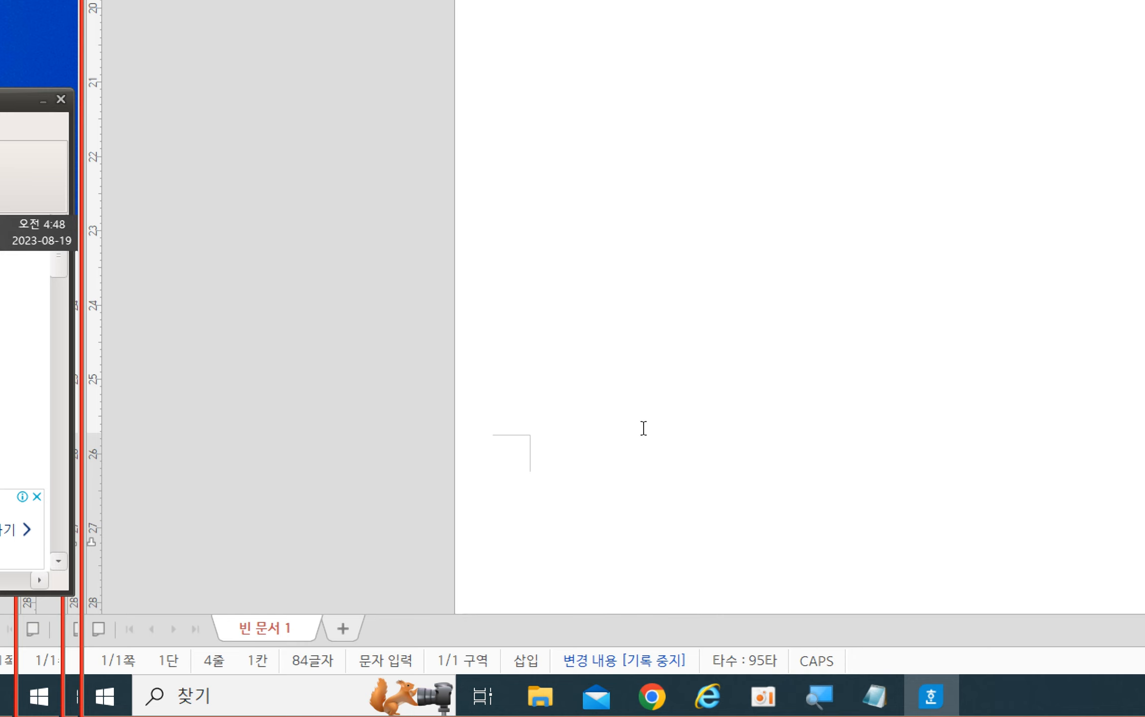
pyautogui.press('F7')
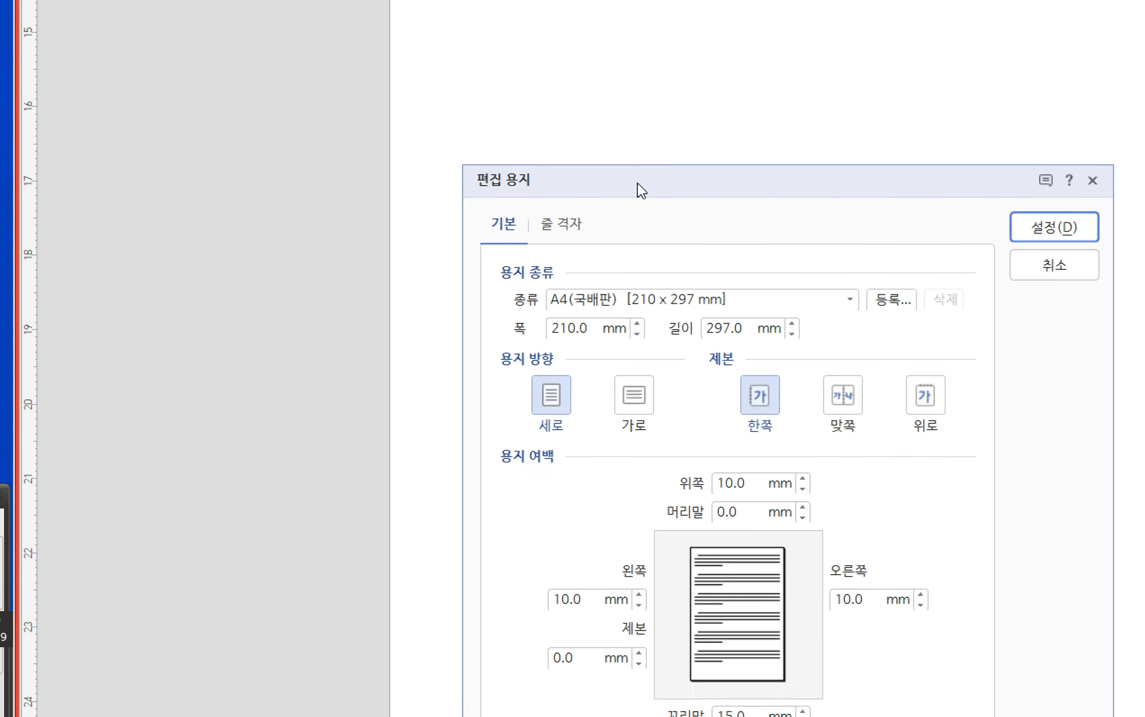
pyautogui.moveTo(637, 183); pyautogui.dragTo(584, 225)
pyautogui.moveTo(694, 385); pyautogui.dragTo(601, 390)
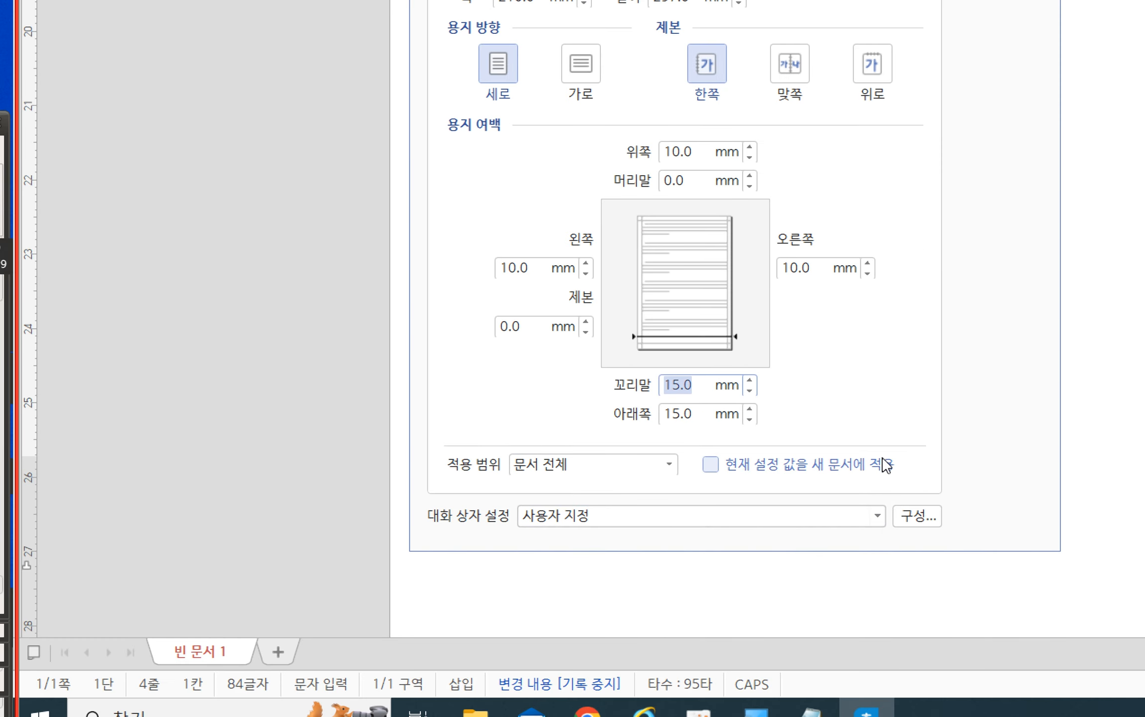
pyautogui.write('0')
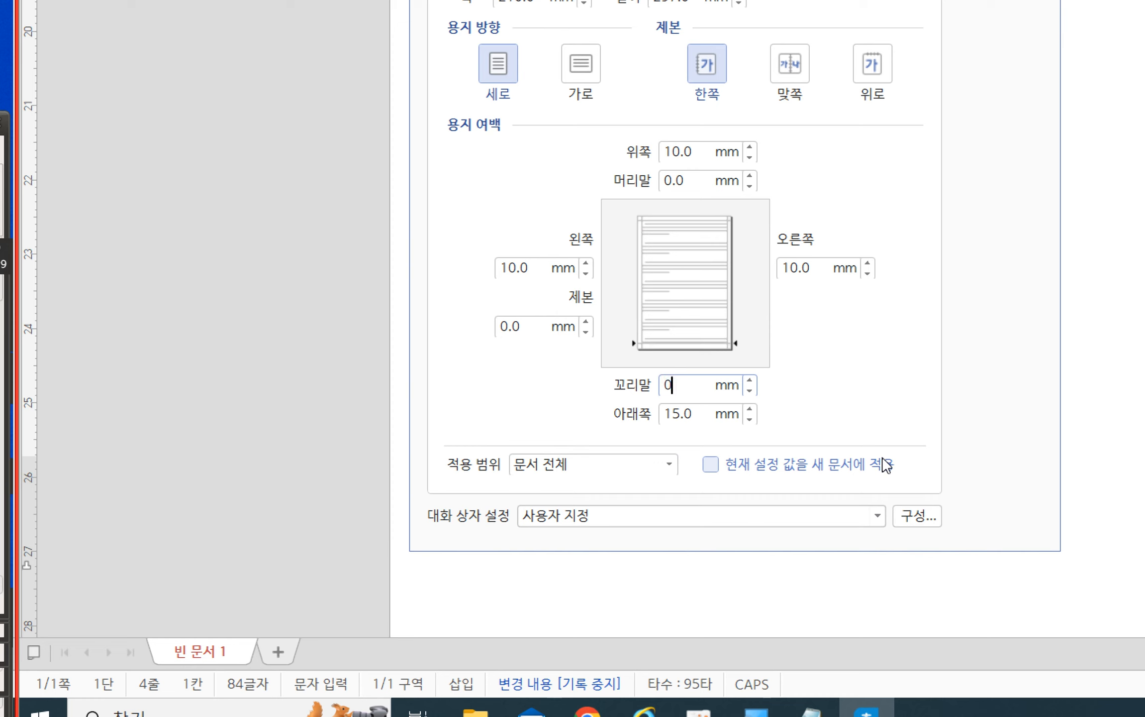
pyautogui.moveTo(695, 415); pyautogui.dragTo(596, 426)
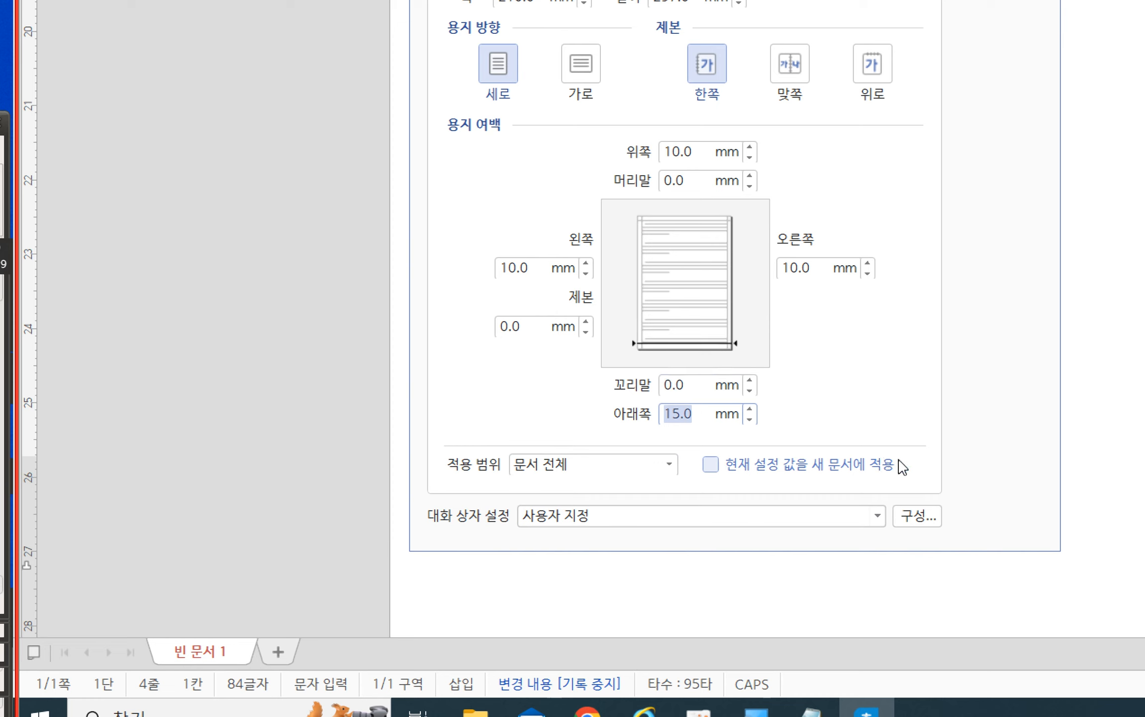
pyautogui.write('10')
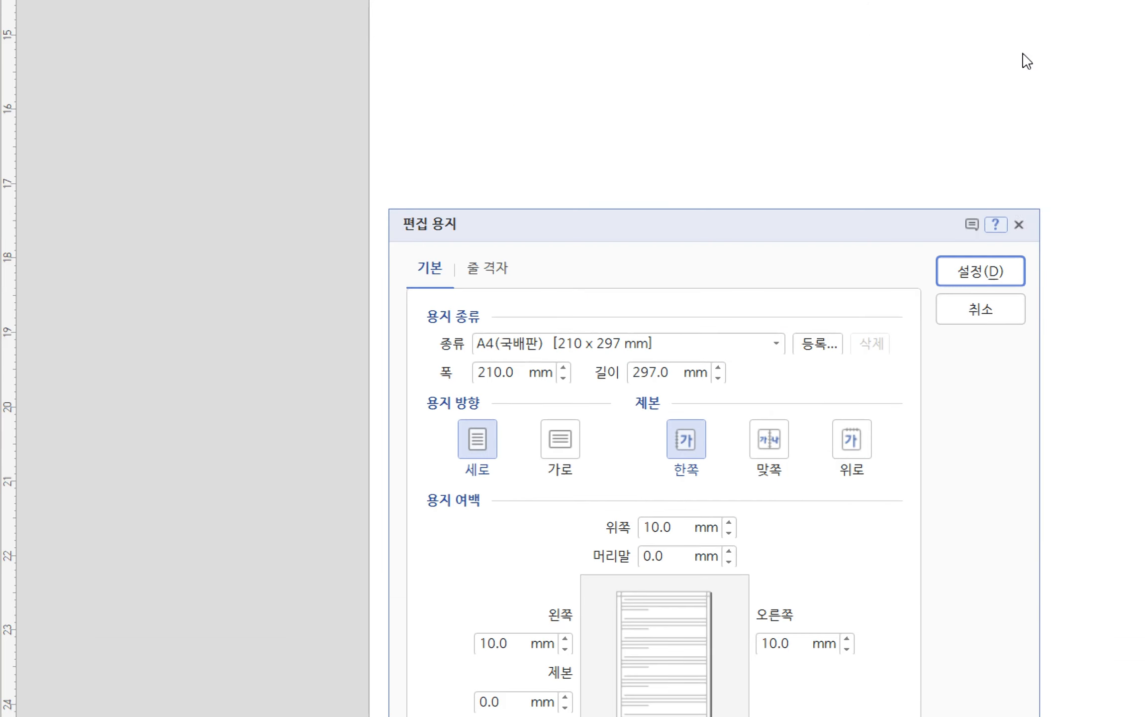
pyautogui.click(1010, 280)
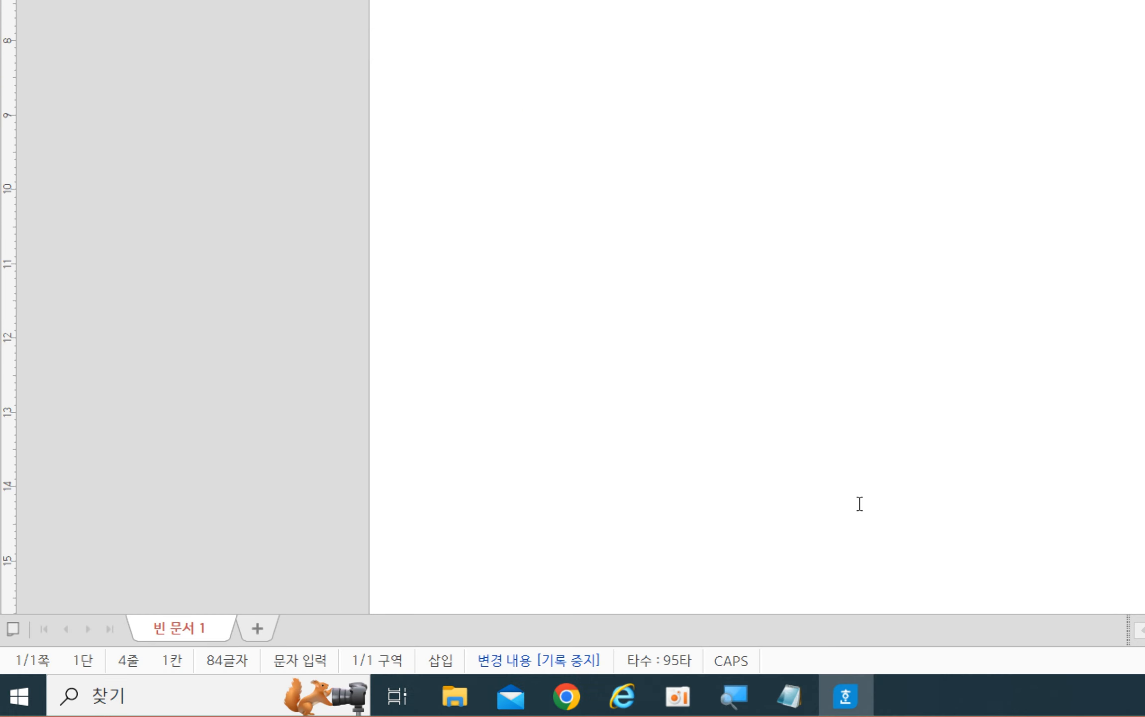
# - Examine the page's bottom edge and review the margins in the 편집 용지 settings, closing them without changes
pyautogui.scroll(-10, 871, 497)
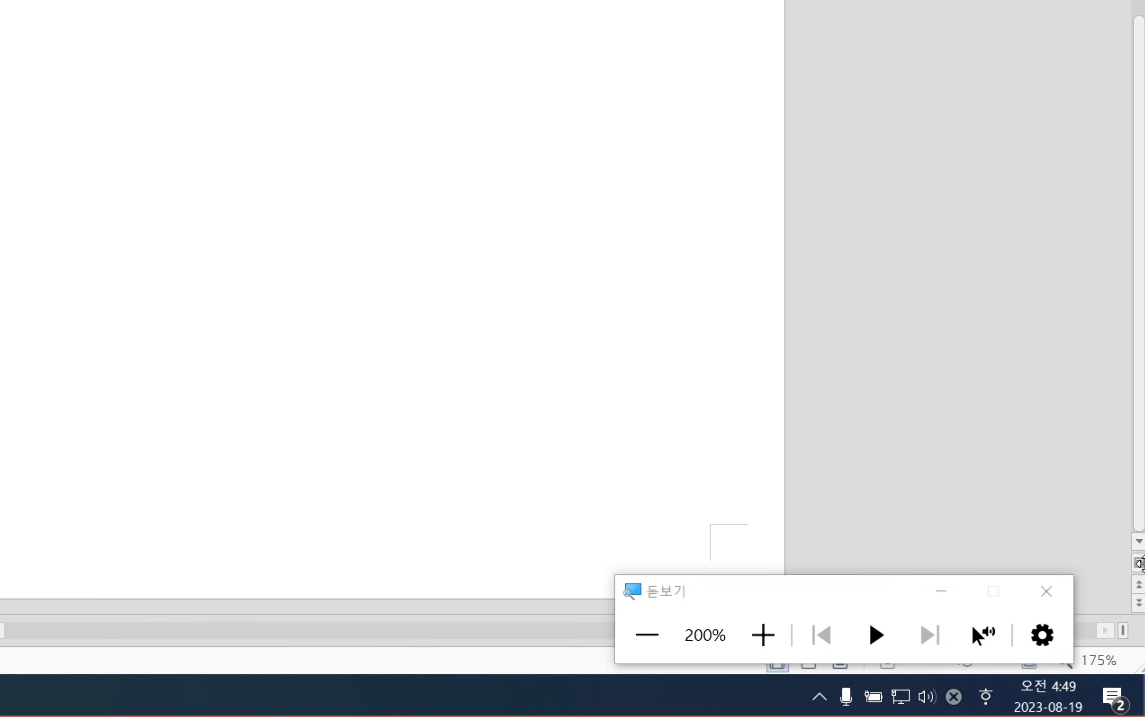
pyautogui.moveTo(727, 601); pyautogui.dragTo(819, 622)
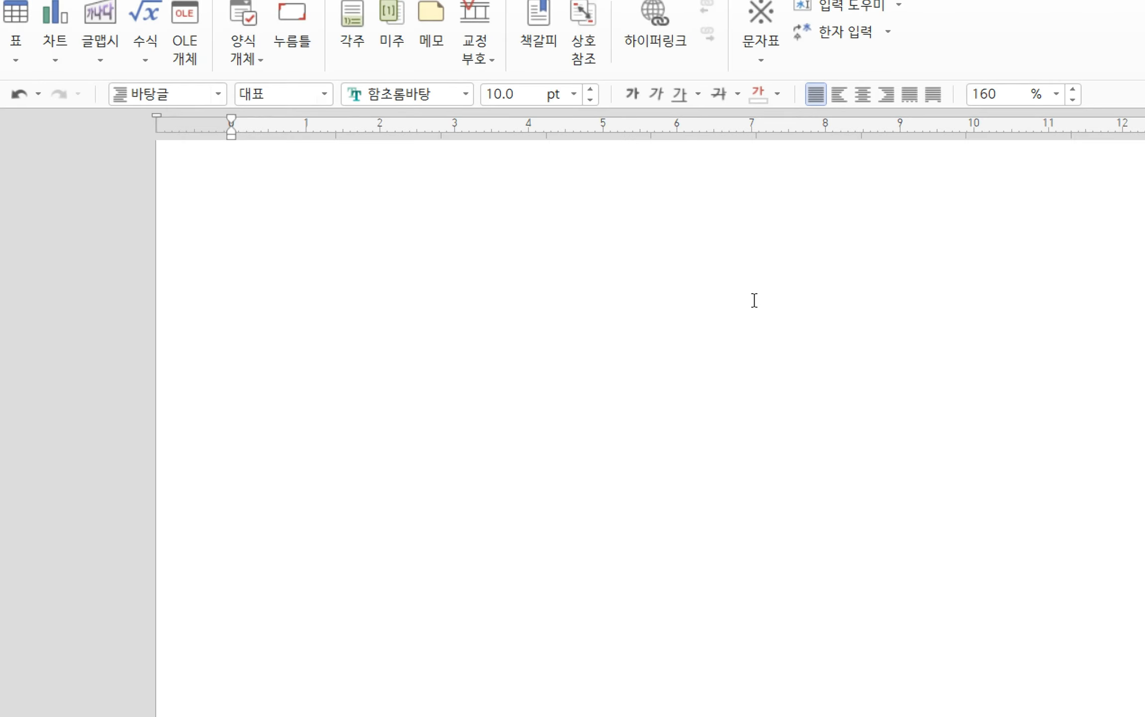
pyautogui.scroll(5, 754, 300)
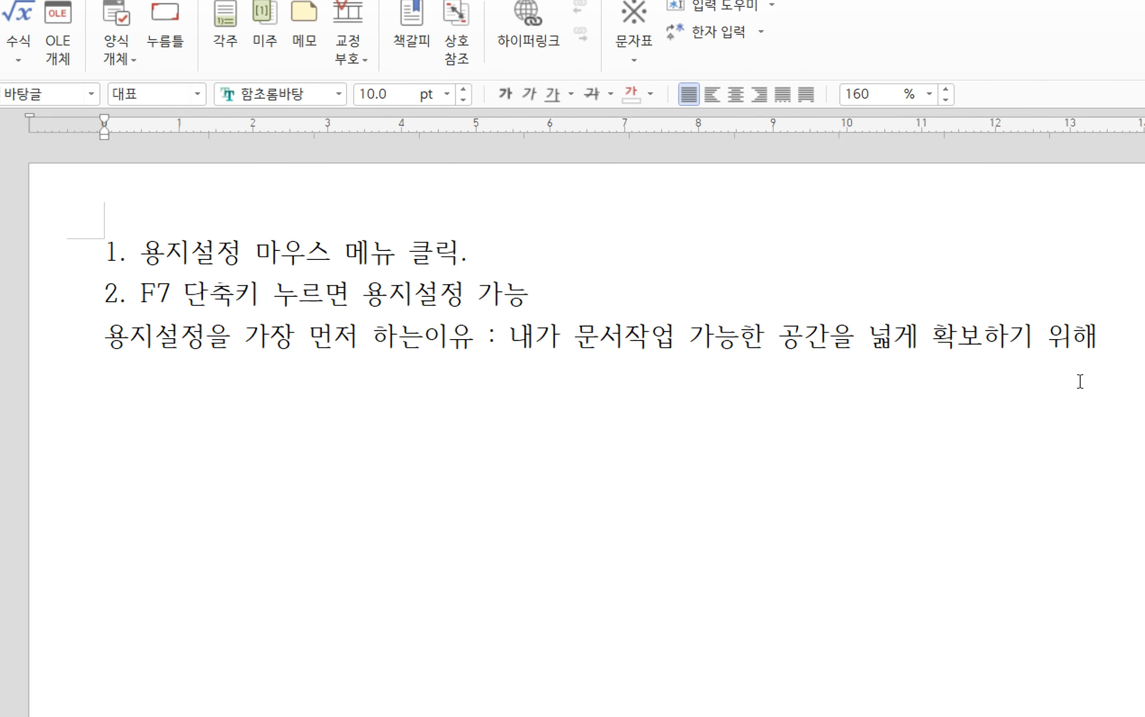
pyautogui.moveTo(1015, 345); pyautogui.dragTo(395, 344)
pyautogui.click(397, 344)
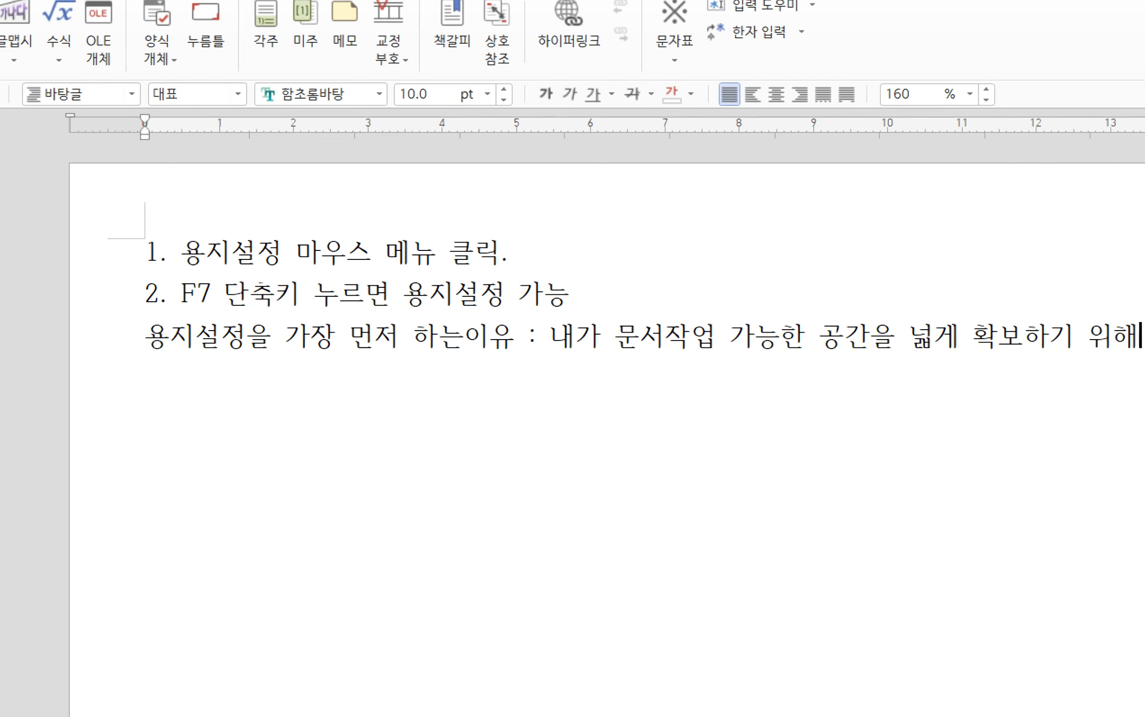
pyautogui.scroll(-5, 663, 662)
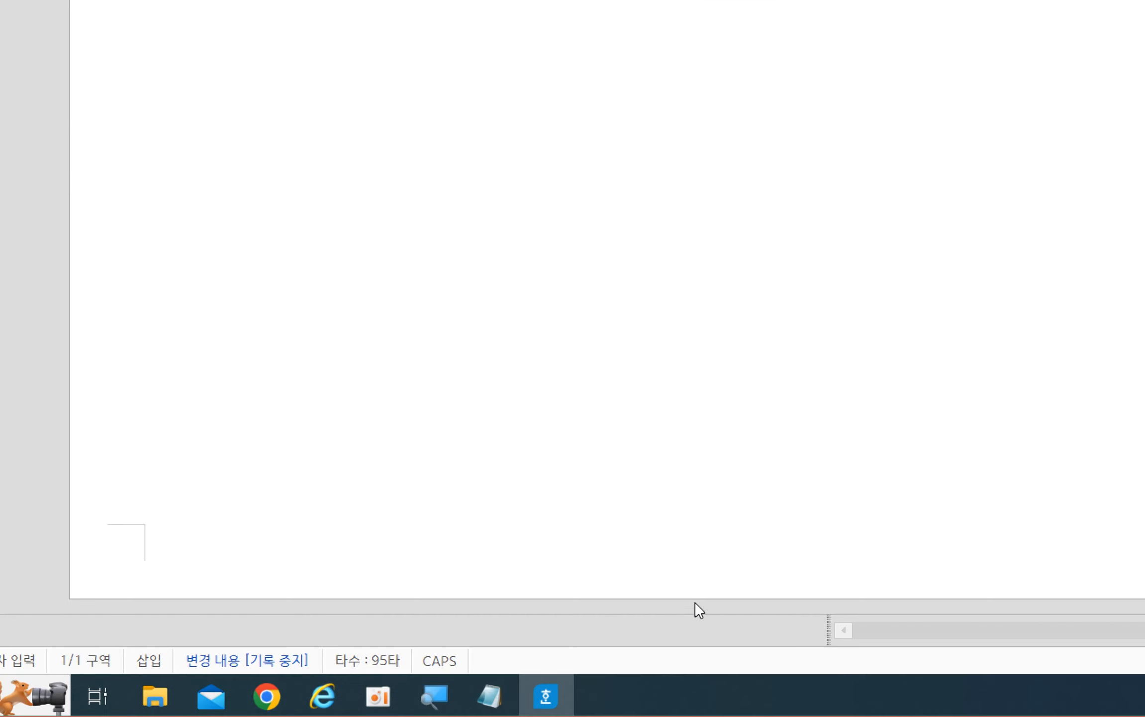
pyautogui.press('F7')
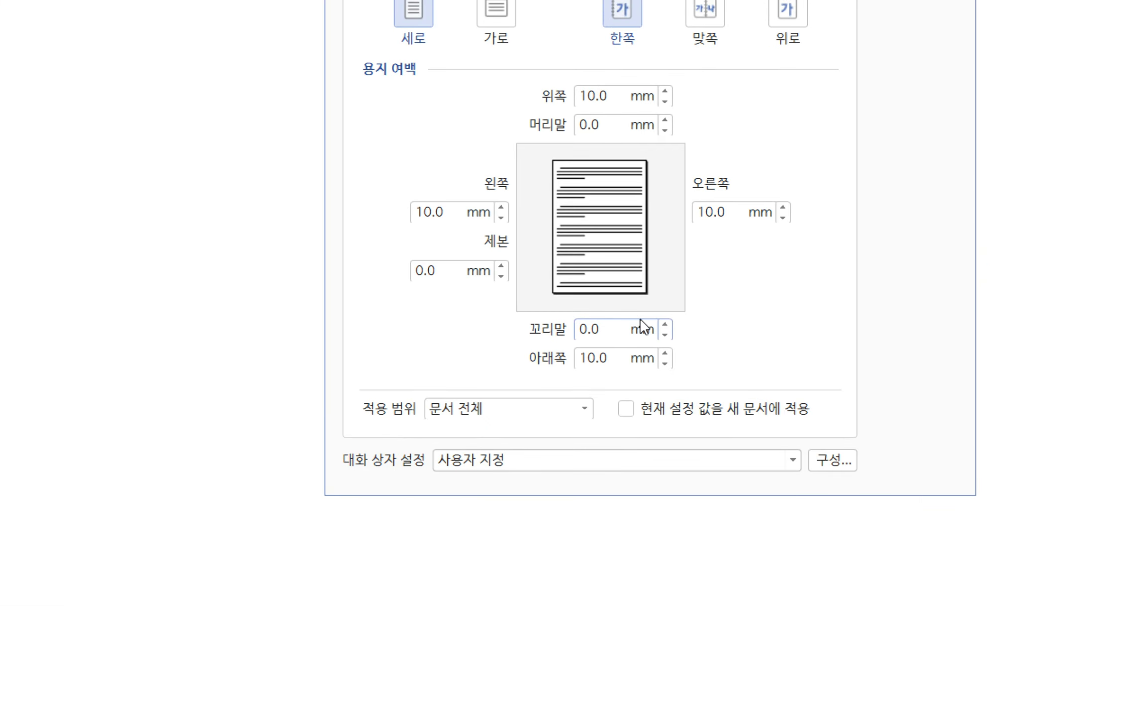
pyautogui.press('Escape')
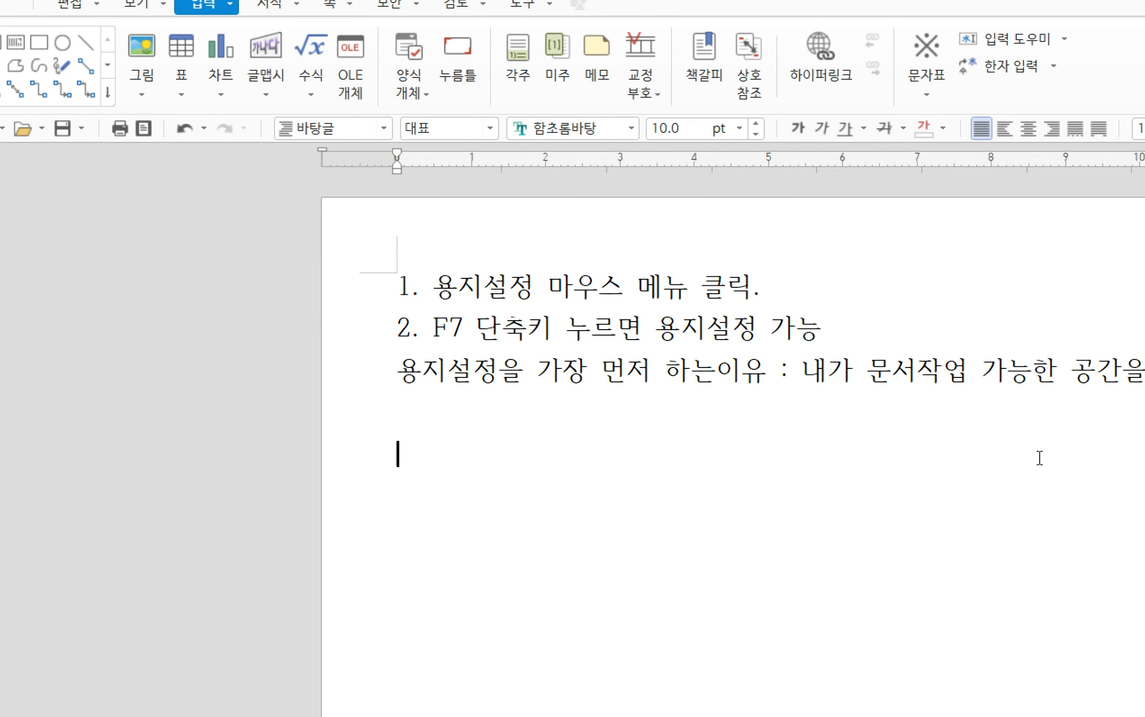
# - Write the note "꼬리말 : 페이지 번호 = 쪽수 표시할때" two lines below the existing notes
pyautogui.write('꼬리말')
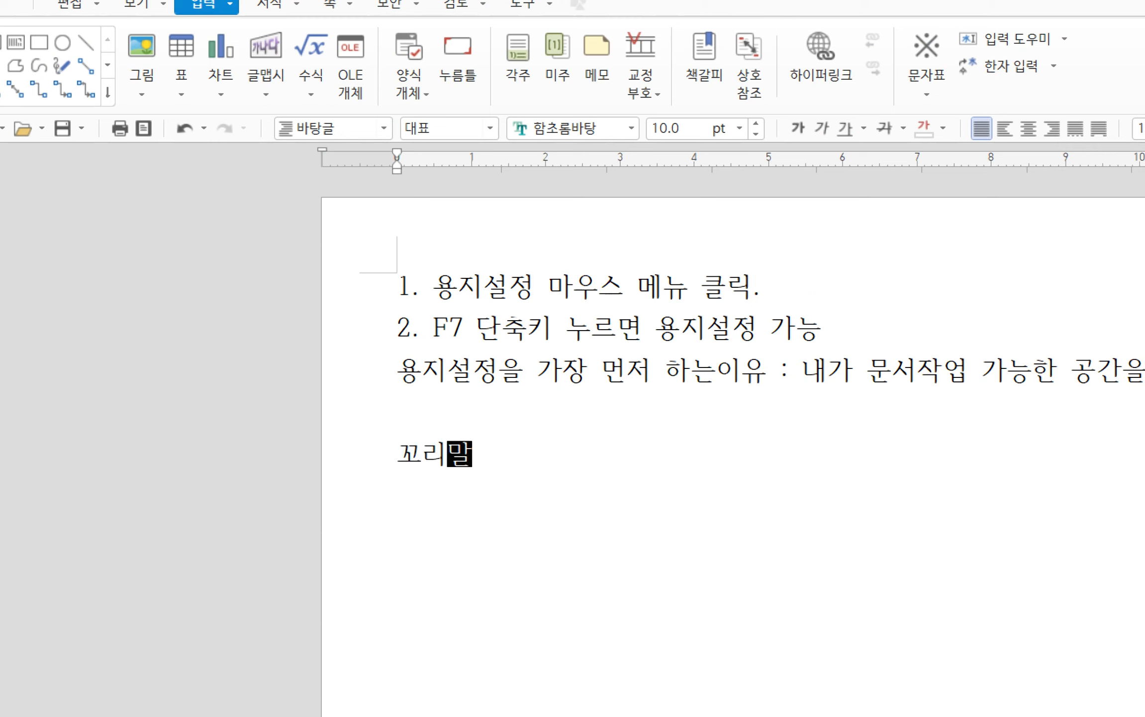
pyautogui.write(' : ')
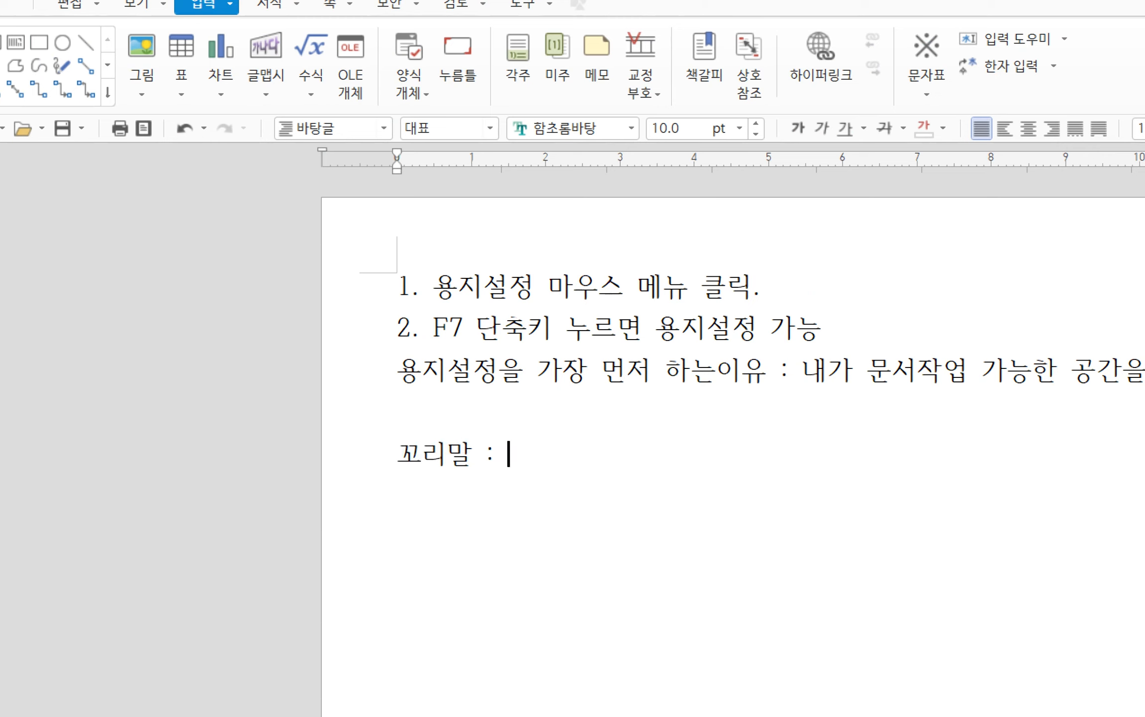
pyautogui.write('페이')
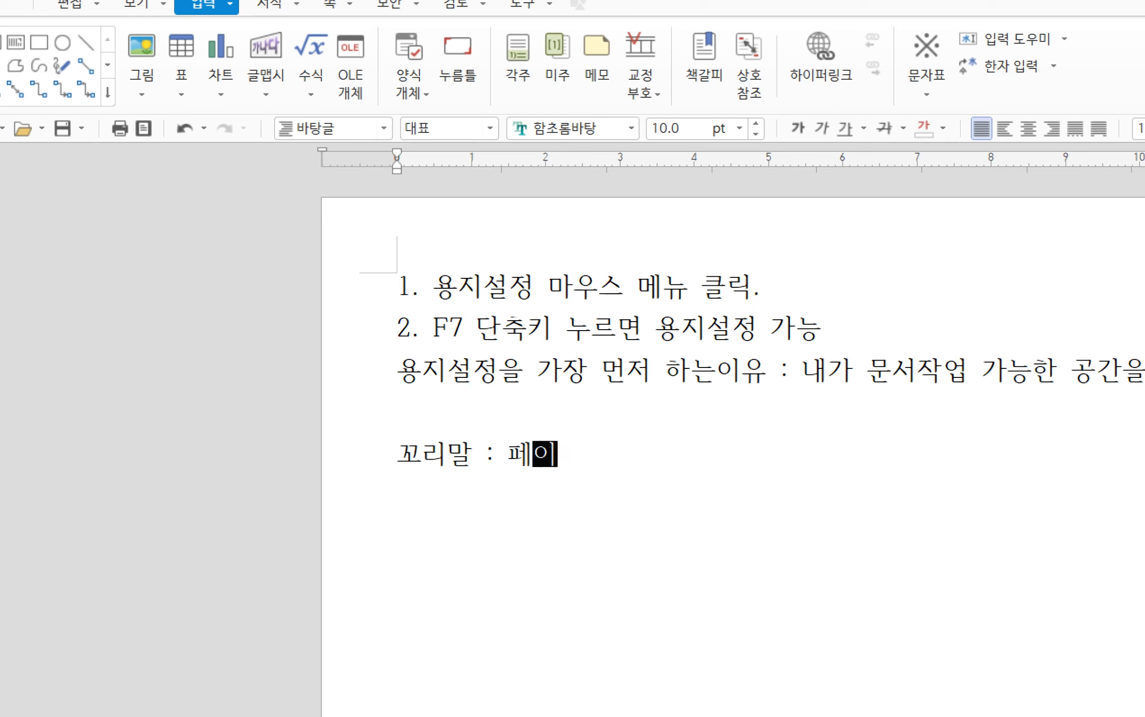
pyautogui.write('지 번호')
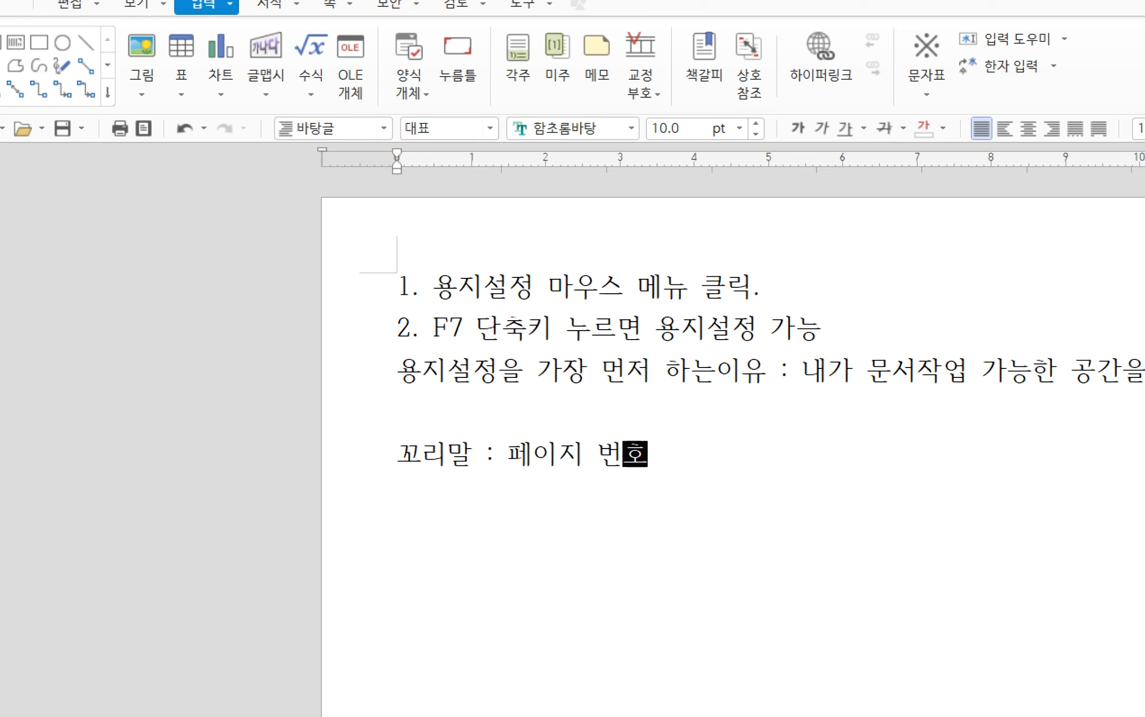
pyautogui.write(' = 쪽수')
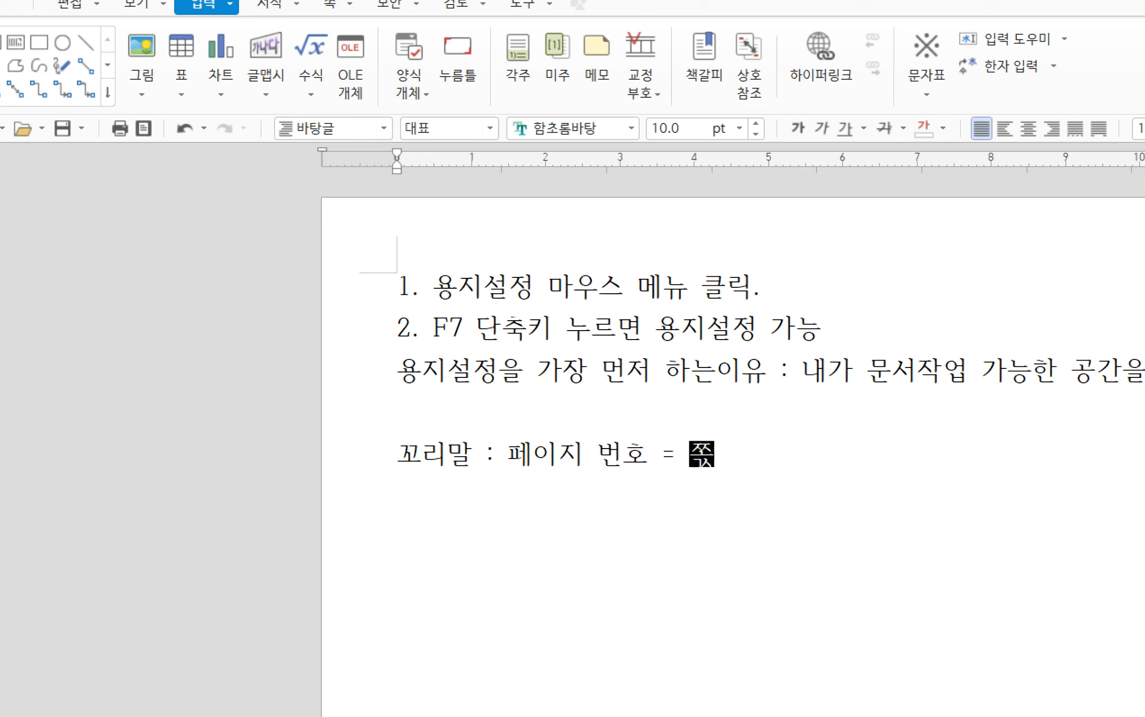
pyautogui.write(' 표시할때')
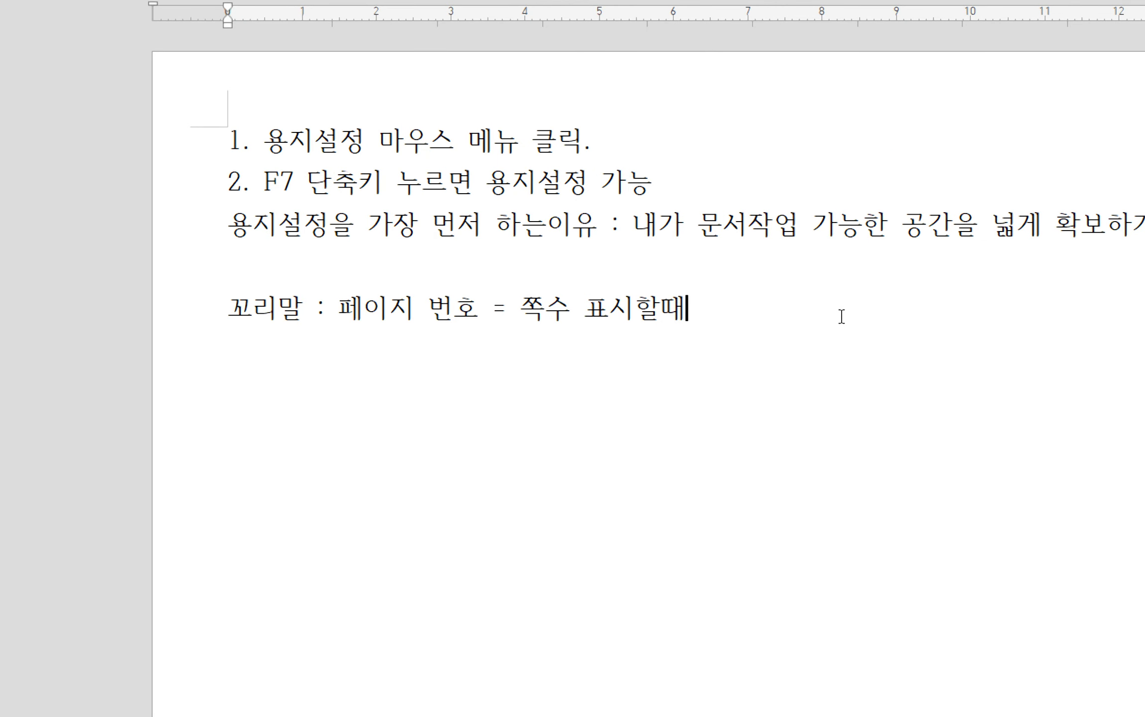
# - Add the page number example "1 / 6" on a new line under the 꼬리말 note and highlight its two numbers in turn
pyautogui.press('Return')
pyautogui.write('1 / 6')
pyautogui.hotkey('shift', 'Left')
pyautogui.press('Left')
pyautogui.press('Left')
pyautogui.press('Left')
pyautogui.hotkey('shift', 'Left')
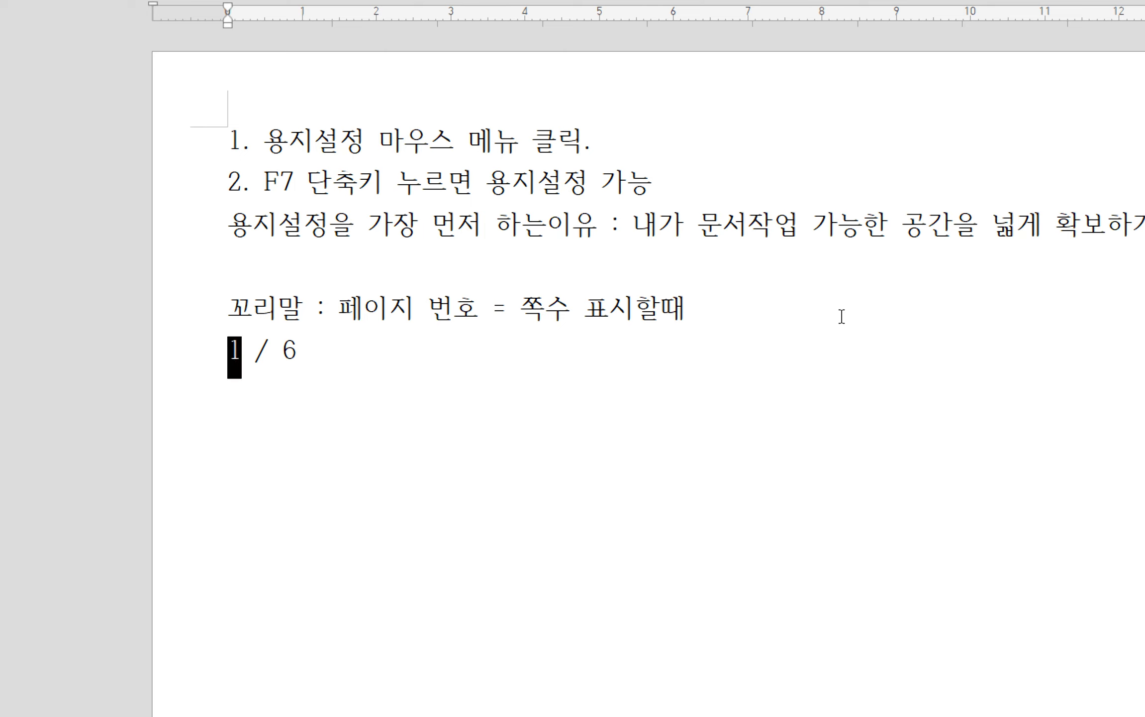
pyautogui.press('Right')
pyautogui.press('Right')
pyautogui.press('Right')
pyautogui.press('Right')
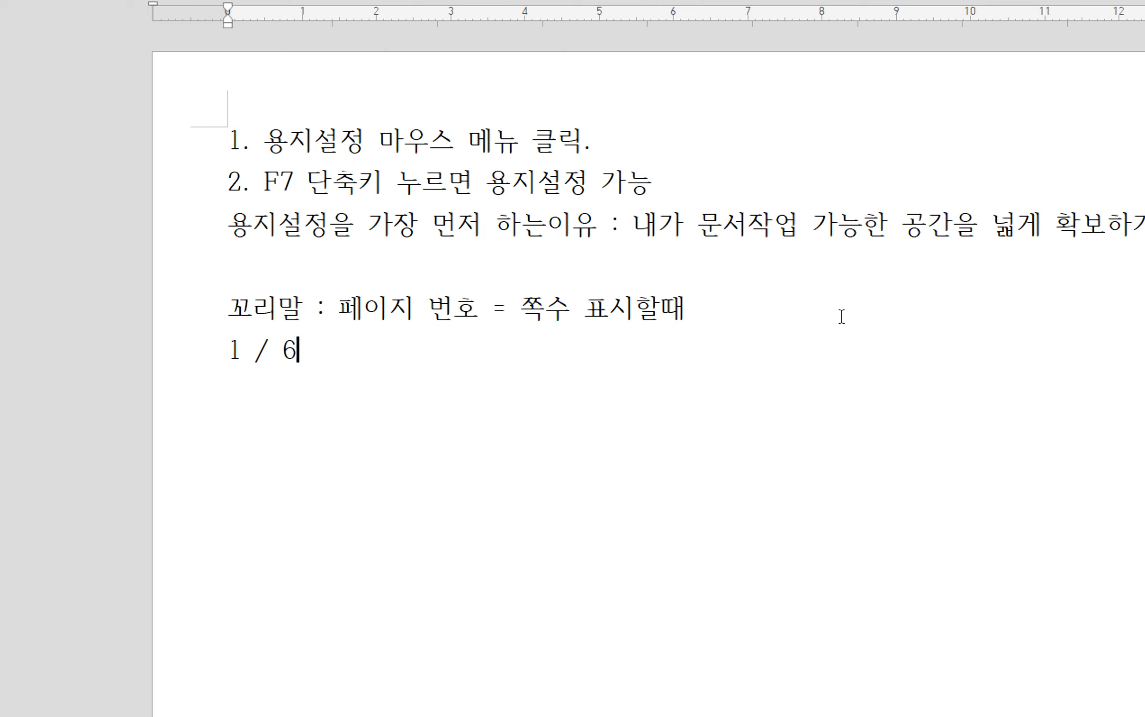
# - Delete the page number example, the 꼬리말 note and the blank lines back to the end of the third note line
pyautogui.press('BackSpace')
pyautogui.press('BackSpace')
pyautogui.press('BackSpace')
pyautogui.press('BackSpace')
pyautogui.press('BackSpace')
pyautogui.press('BackSpace')
pyautogui.press('BackSpace')
pyautogui.press('BackSpace')
pyautogui.press('BackSpace')
pyautogui.press('BackSpace')
pyautogui.press('BackSpace')
pyautogui.press('BackSpace')
pyautogui.press('BackSpace')
pyautogui.press('BackSpace')
pyautogui.press('BackSpace')
pyautogui.press('BackSpace')
pyautogui.press('BackSpace')
pyautogui.press('BackSpace')
pyautogui.press('BackSpace')
pyautogui.press('BackSpace')
pyautogui.press('BackSpace')
pyautogui.press('BackSpace')
pyautogui.press('BackSpace')
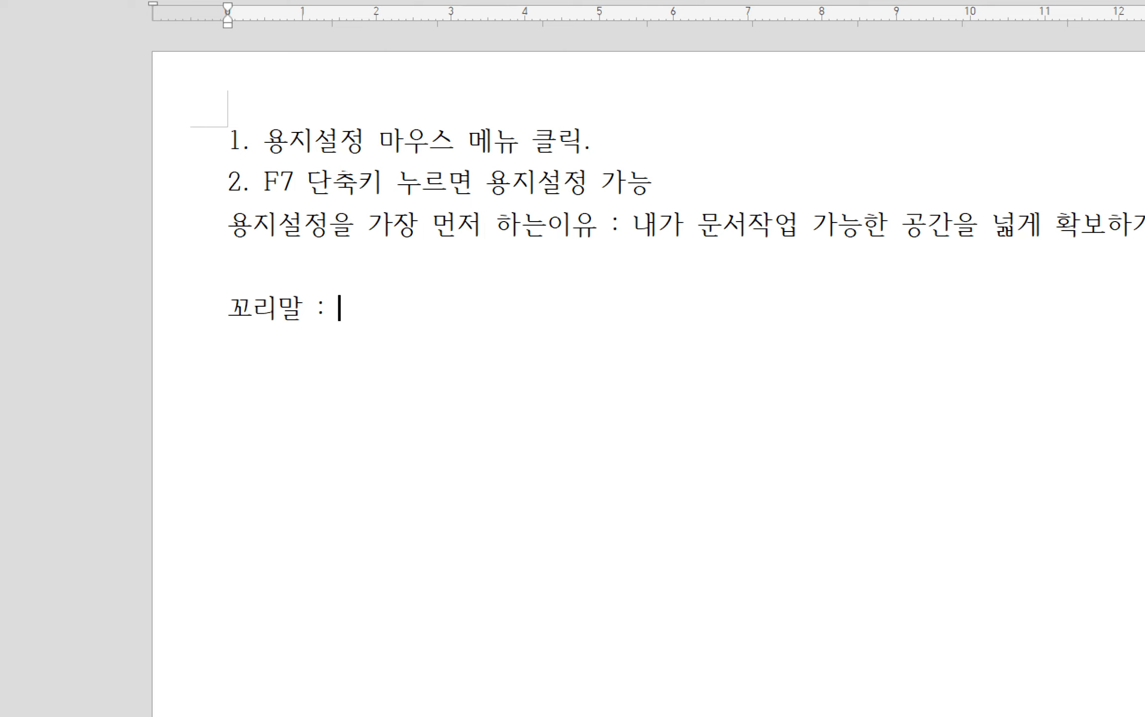
pyautogui.press('BackSpace')
pyautogui.press('BackSpace')
pyautogui.press('BackSpace')
pyautogui.press('BackSpace')
pyautogui.press('BackSpace')
pyautogui.press('BackSpace')
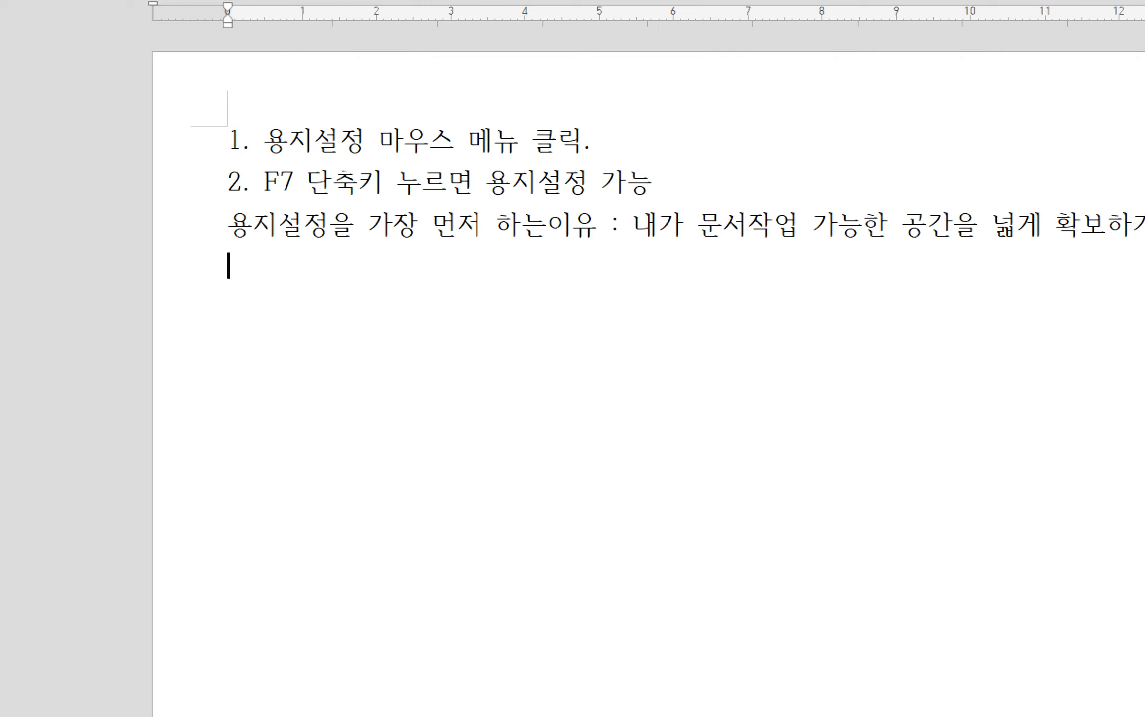
pyautogui.press('BackSpace')
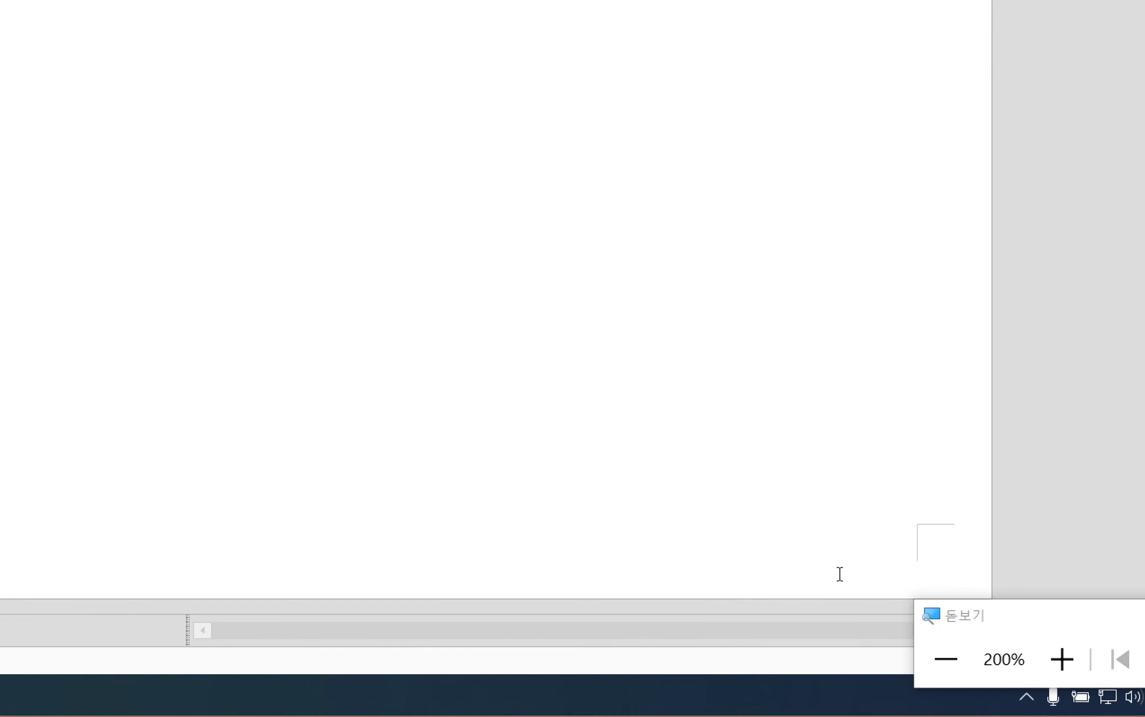
# - Switch text entry to Korean at the end of the third note line
pyautogui.scroll(10, 693, 495)
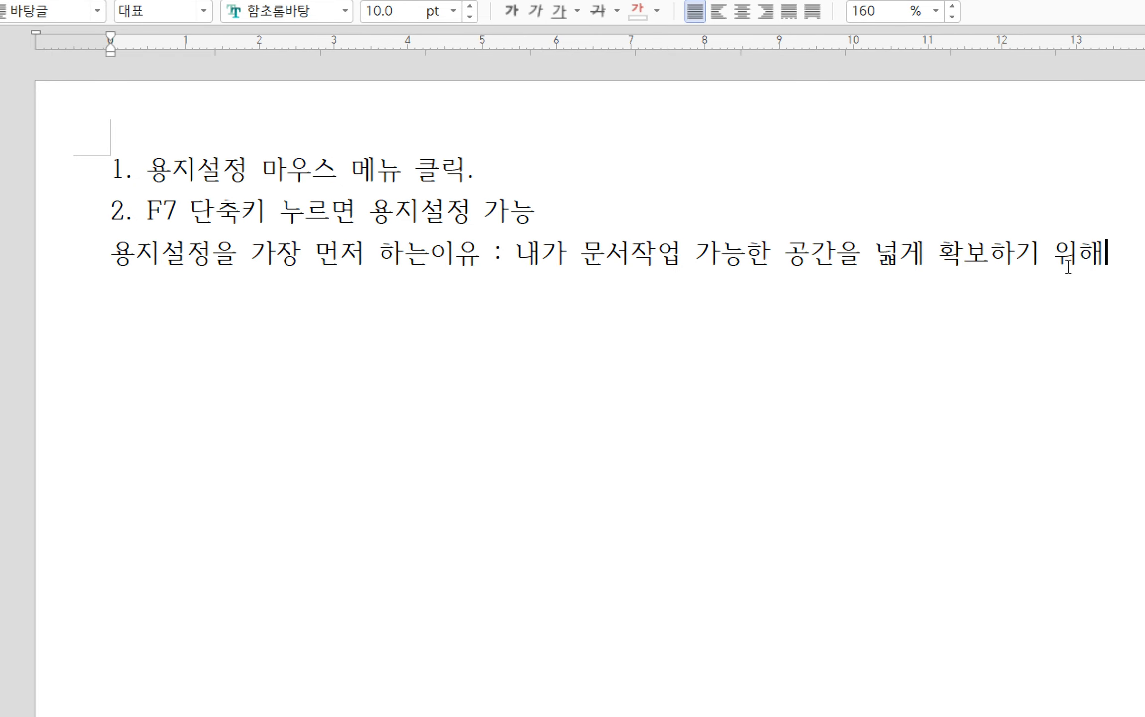
pyautogui.press('Hangul')
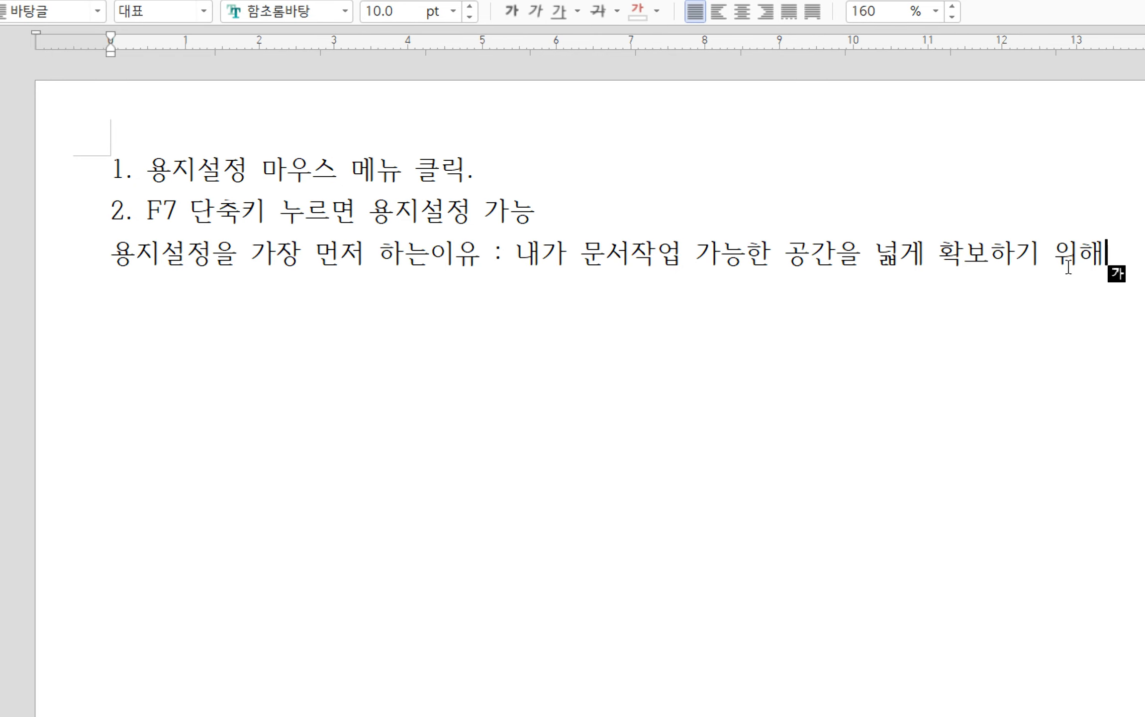